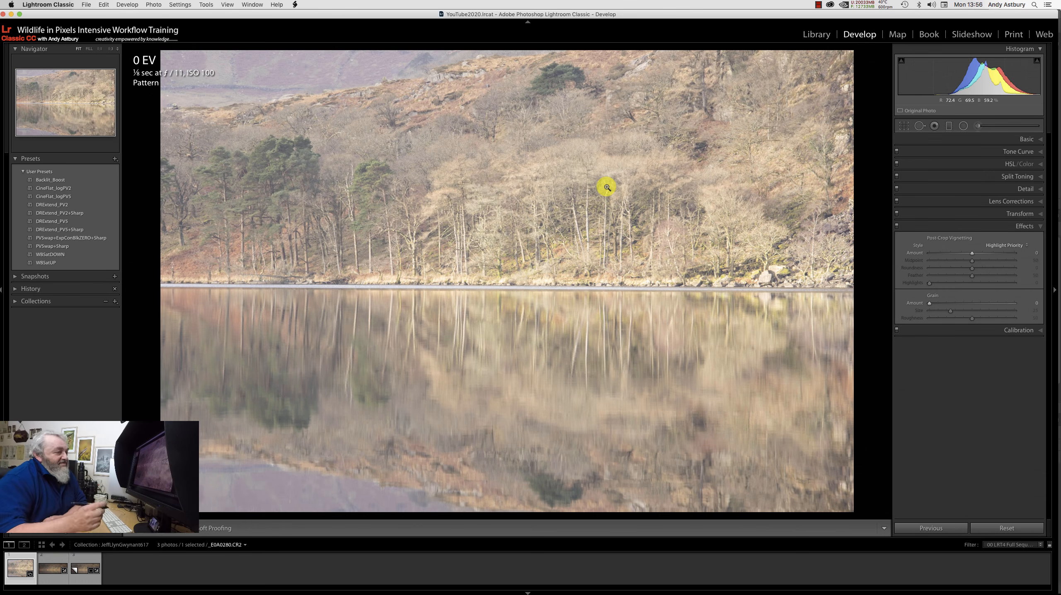
Step: Inspect the shoreline of the unedited lake photo up close and view the finished panoramic edit for comparison
{"action": "left_click", "coordinate": [503, 288]}
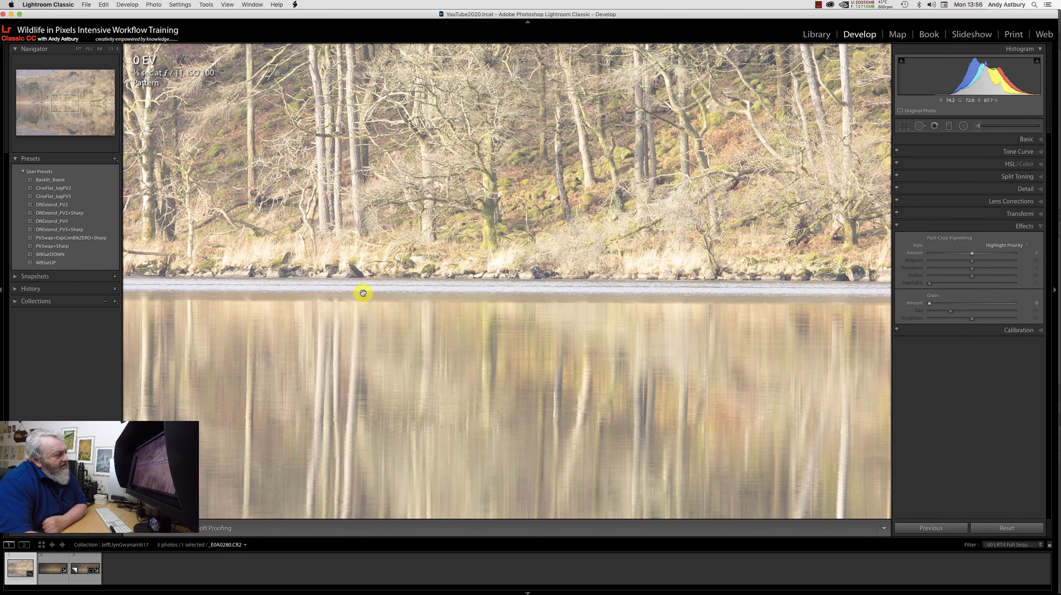
{"action": "left_click", "coordinate": [491, 286]}
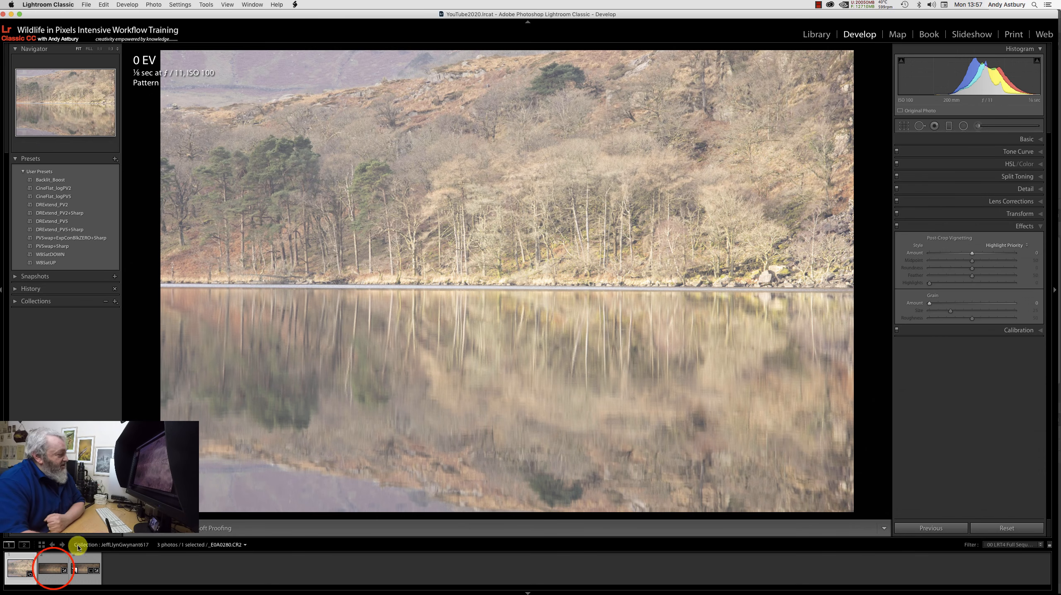
{"action": "left_click", "coordinate": [53, 571]}
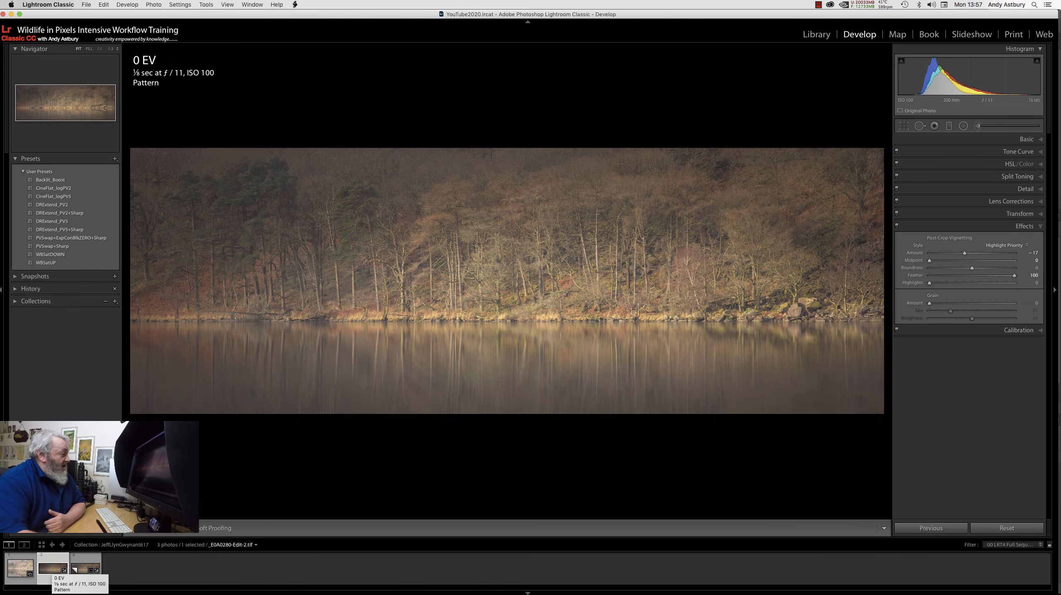
Step: Apply the PVSwap+Sharp preset to the unedited raw photo _E0A0280.CR2
{"action": "left_click", "coordinate": [20, 572]}
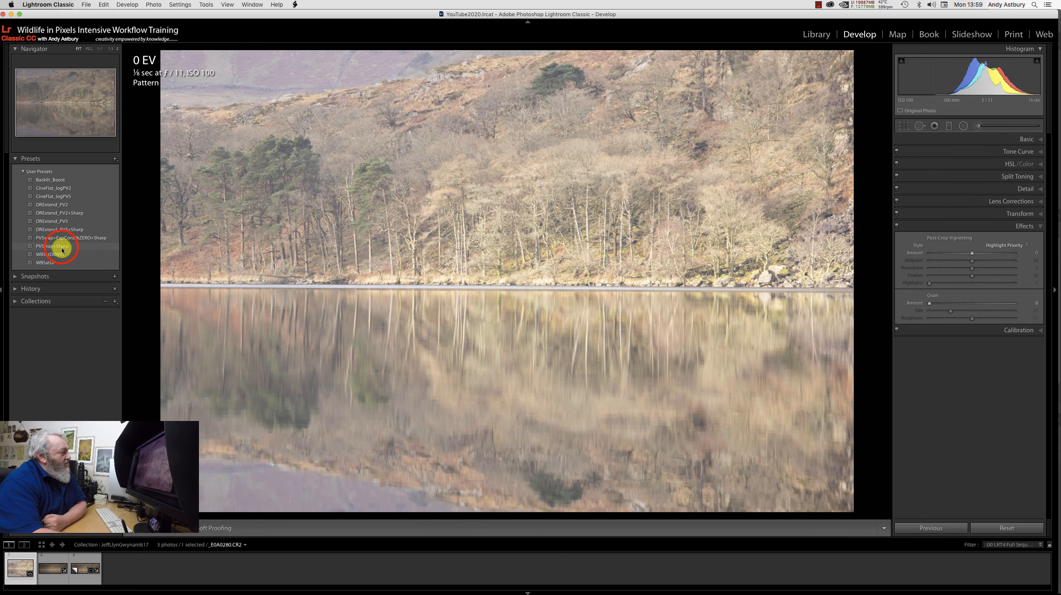
{"action": "left_click", "coordinate": [57, 246]}
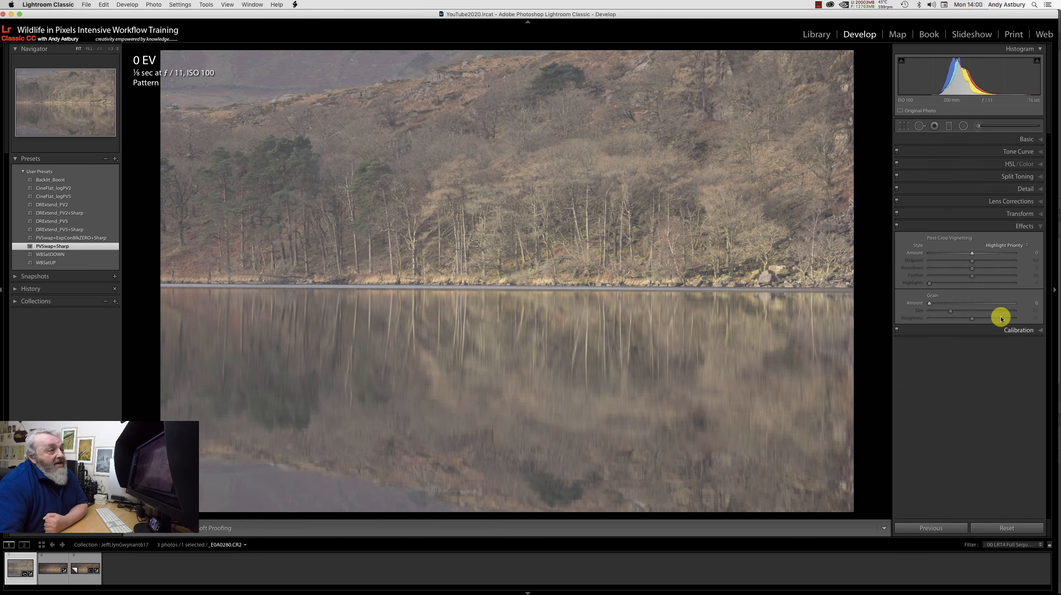
Step: Enable lens profile corrections for the photo and set the profile's vignetting amount to 0
{"action": "left_click", "coordinate": [1025, 196]}
{"action": "left_click", "coordinate": [1020, 202]}
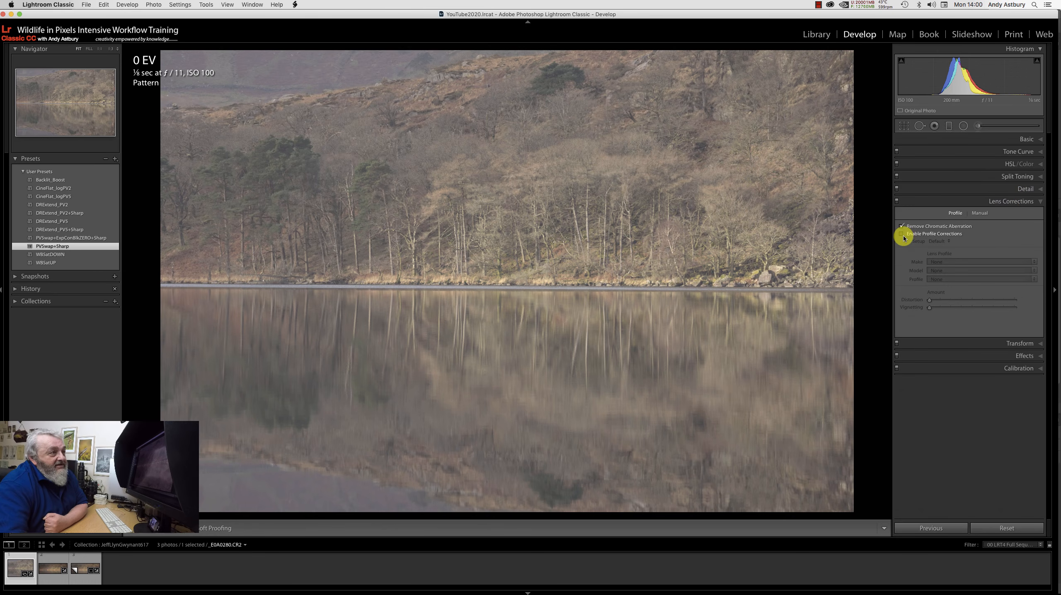
{"action": "left_click", "coordinate": [902, 235]}
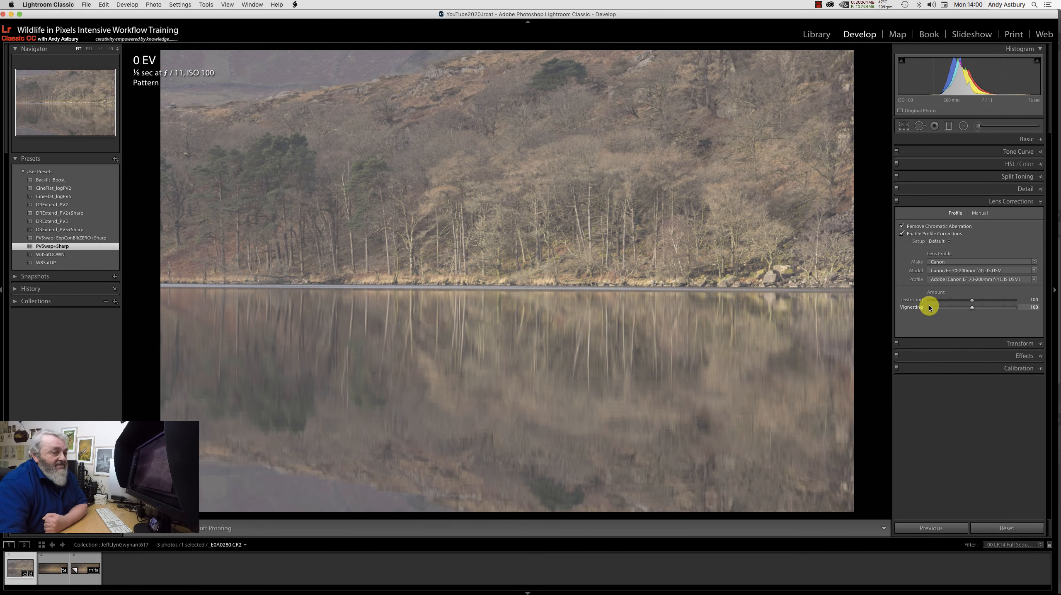
{"action": "left_click", "coordinate": [971, 307]}
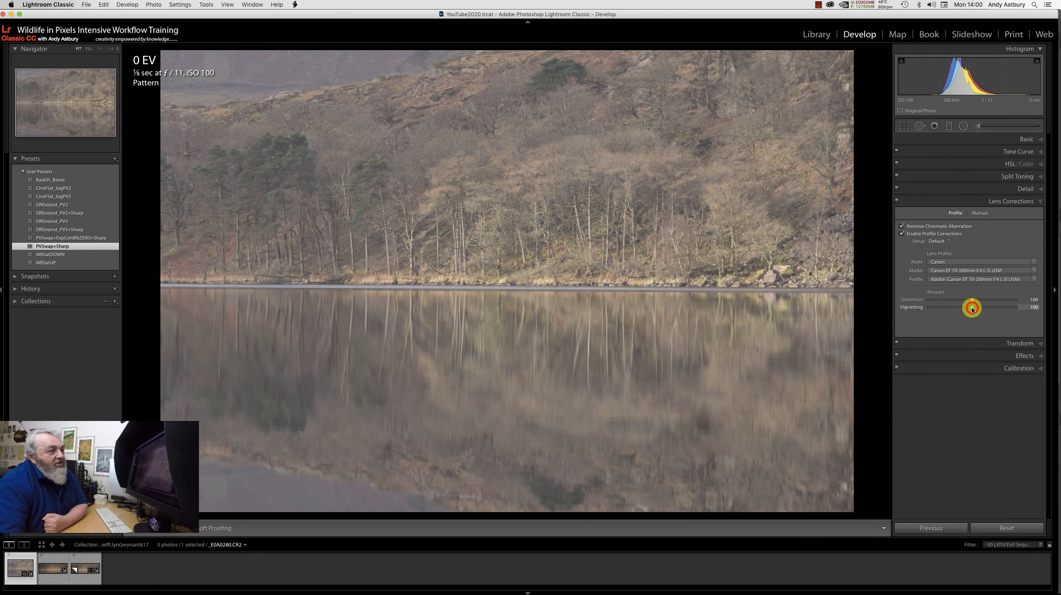
{"action": "left_click_drag", "start_coordinate": [966, 310], "coordinate": [912, 319]}
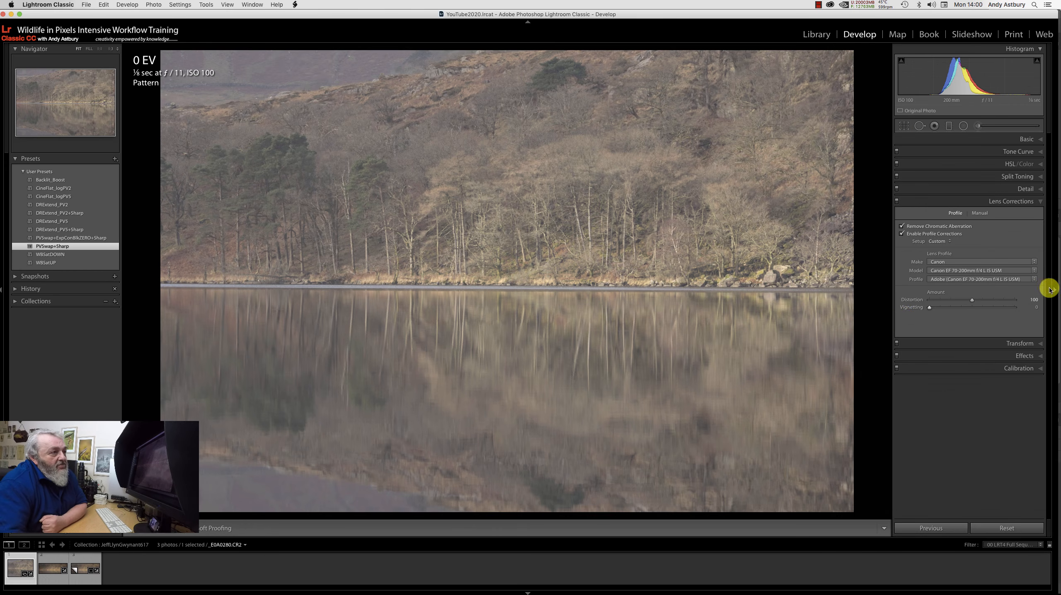
Step: Level the photo with the Upright correction and straighten the crop to an angle of 0.19
{"action": "left_click", "coordinate": [1024, 345]}
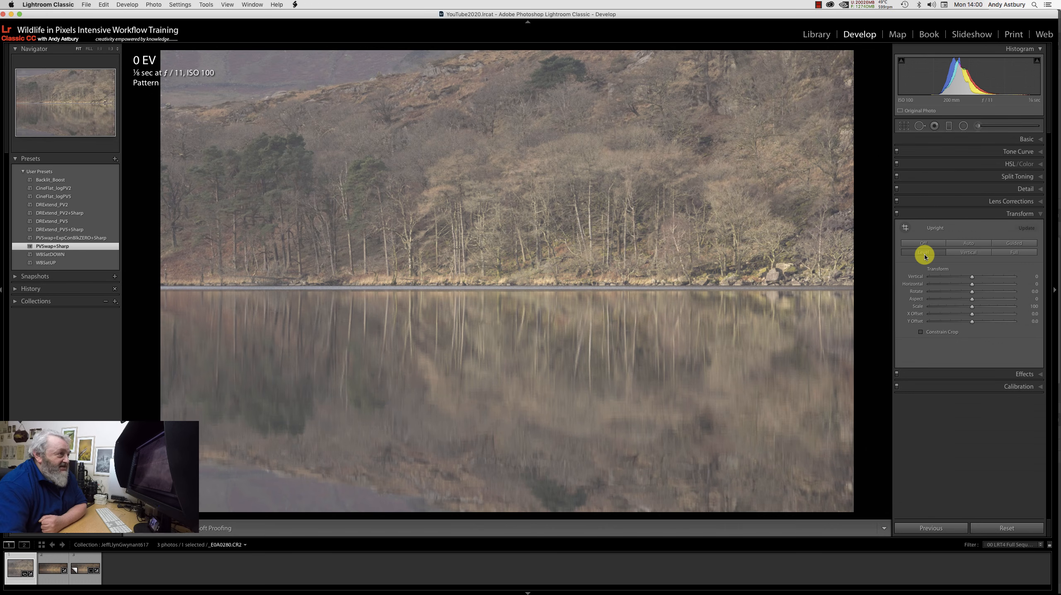
{"action": "left_click", "coordinate": [903, 127]}
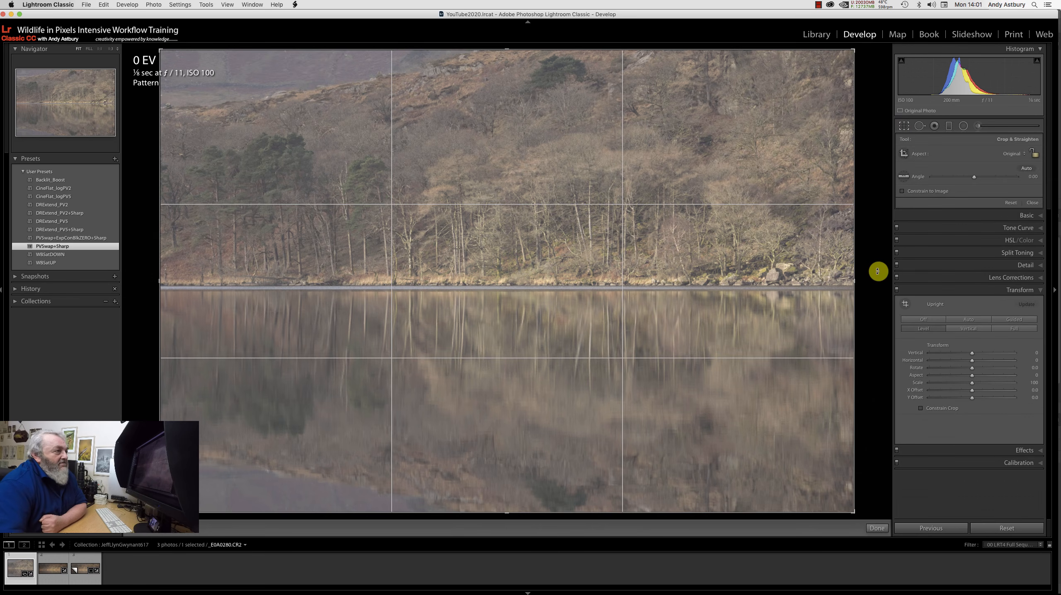
{"action": "left_click", "coordinate": [866, 280]}
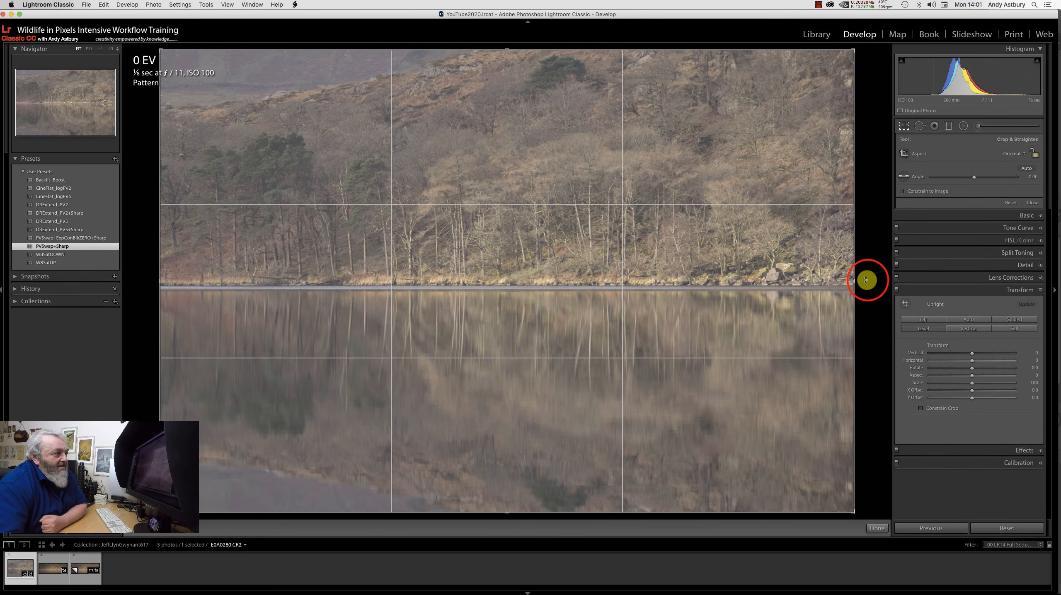
{"action": "left_click_drag", "start_coordinate": [866, 280], "coordinate": [863, 283]}
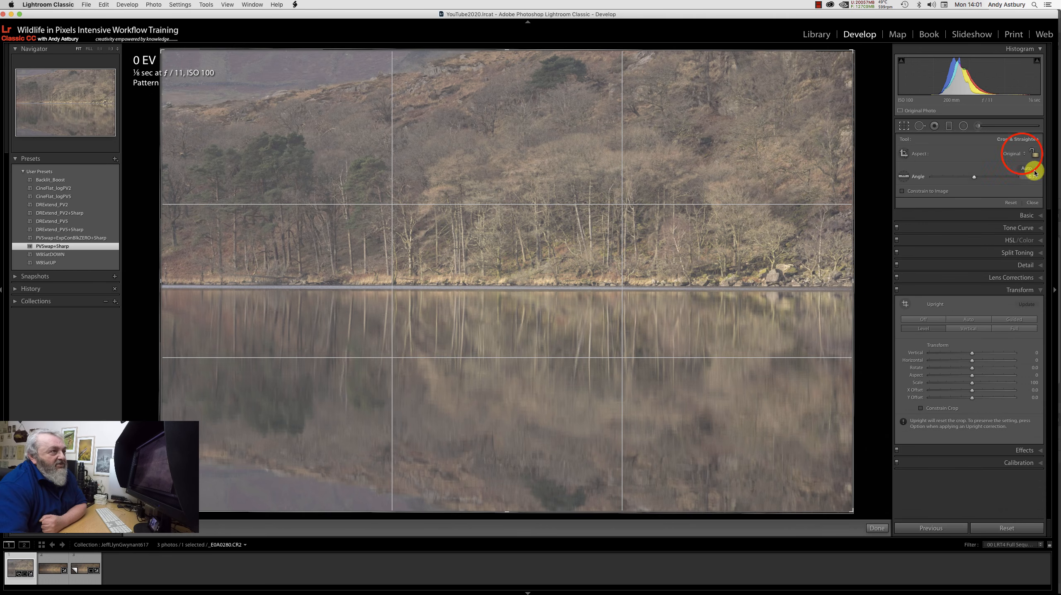
Step: Crop the photo to the custom 17 x 6 aspect ratio and position the shoreline below the middle of the frame
{"action": "left_click", "coordinate": [1022, 155]}
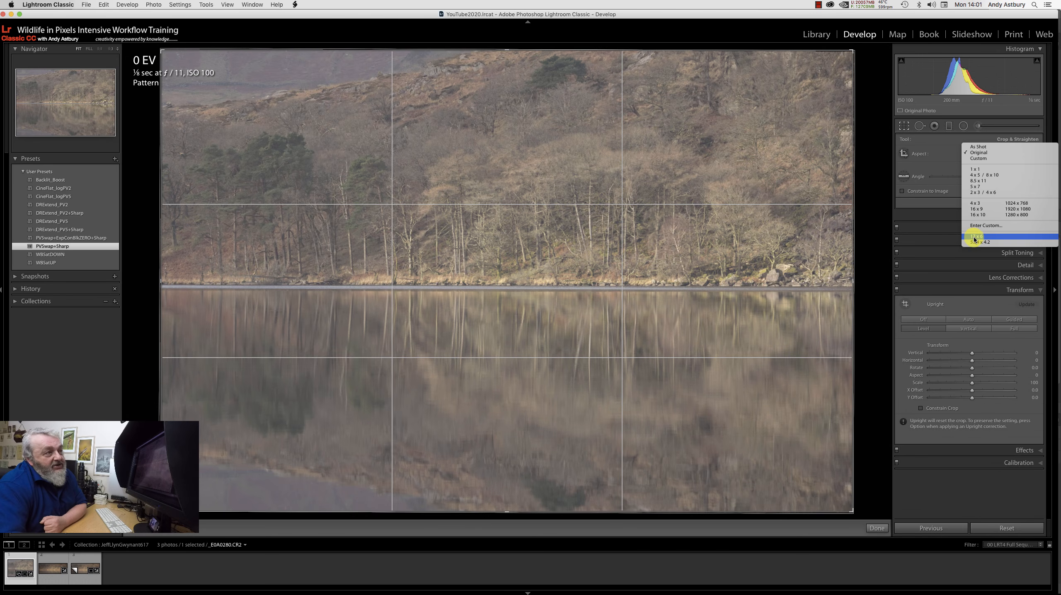
{"action": "left_click", "coordinate": [974, 237]}
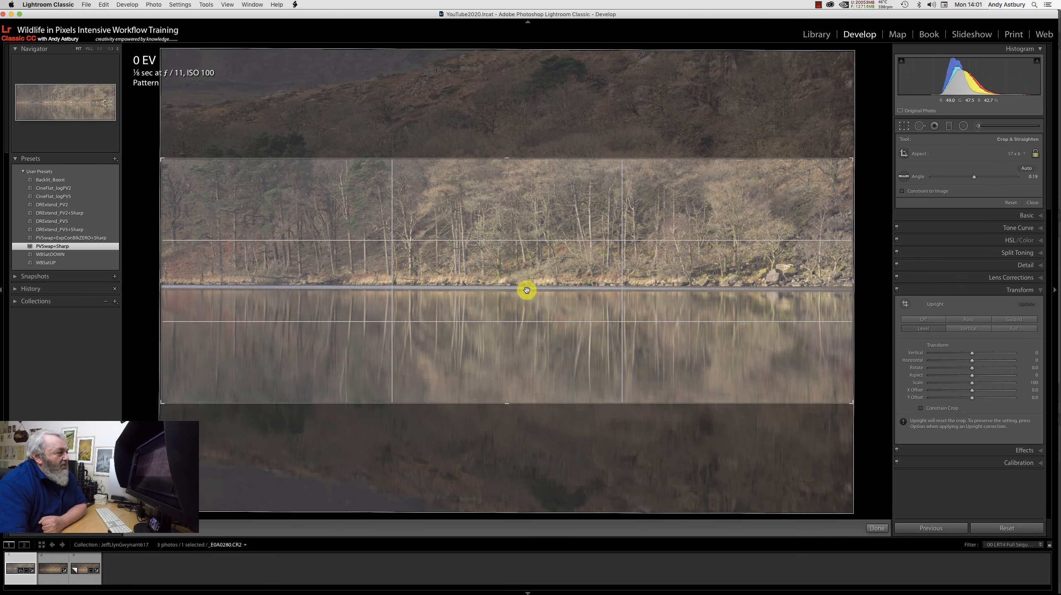
{"action": "left_click_drag", "start_coordinate": [514, 373], "coordinate": [509, 418]}
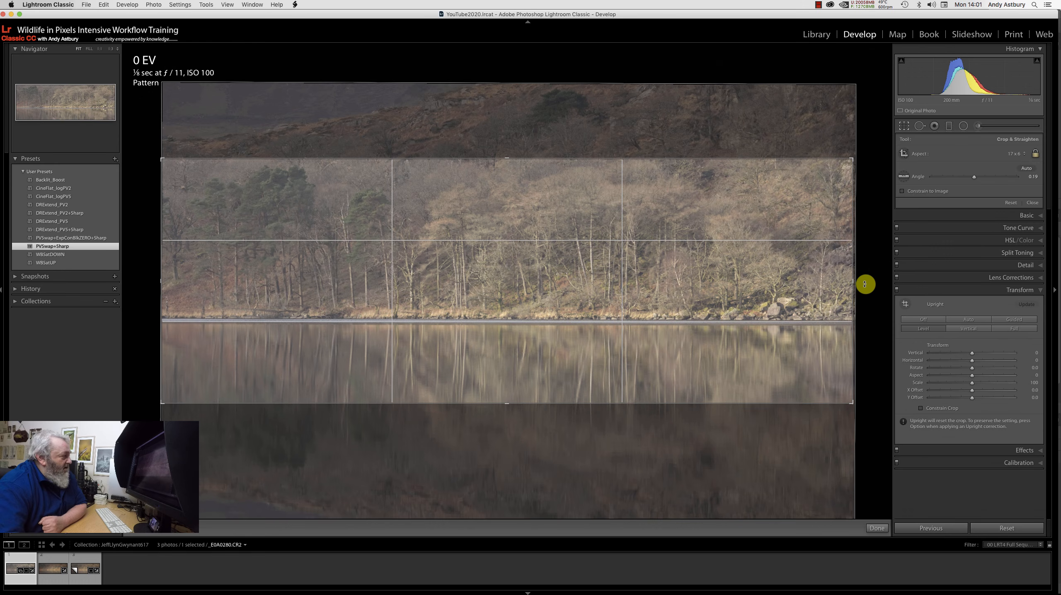
Step: Refine the crop angle to 0.06, fine-tune the photo's position in the frame and apply the crop
{"action": "left_click_drag", "start_coordinate": [867, 275], "coordinate": [867, 277]}
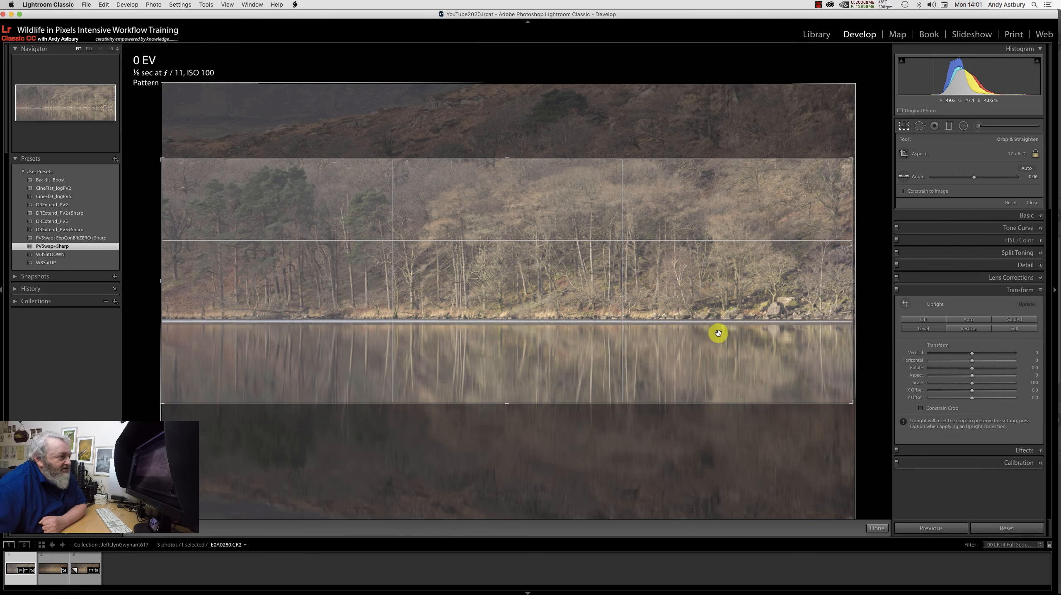
{"action": "left_click_drag", "start_coordinate": [851, 280], "coordinate": [853, 281]}
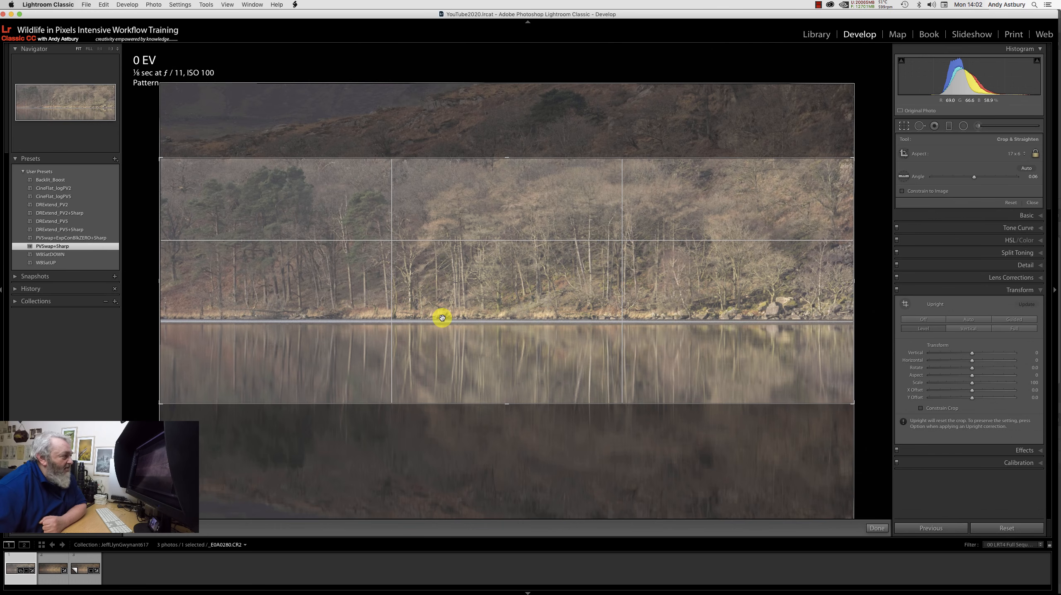
{"action": "left_click", "coordinate": [538, 332]}
{"action": "left_click", "coordinate": [537, 332]}
{"action": "left_click", "coordinate": [538, 332]}
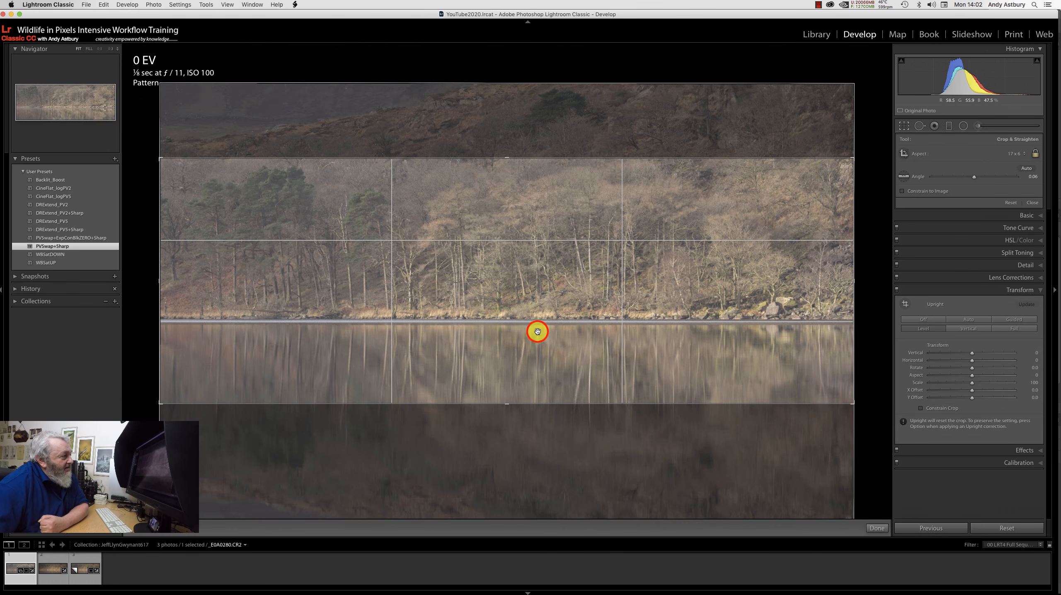
{"action": "left_click", "coordinate": [538, 332]}
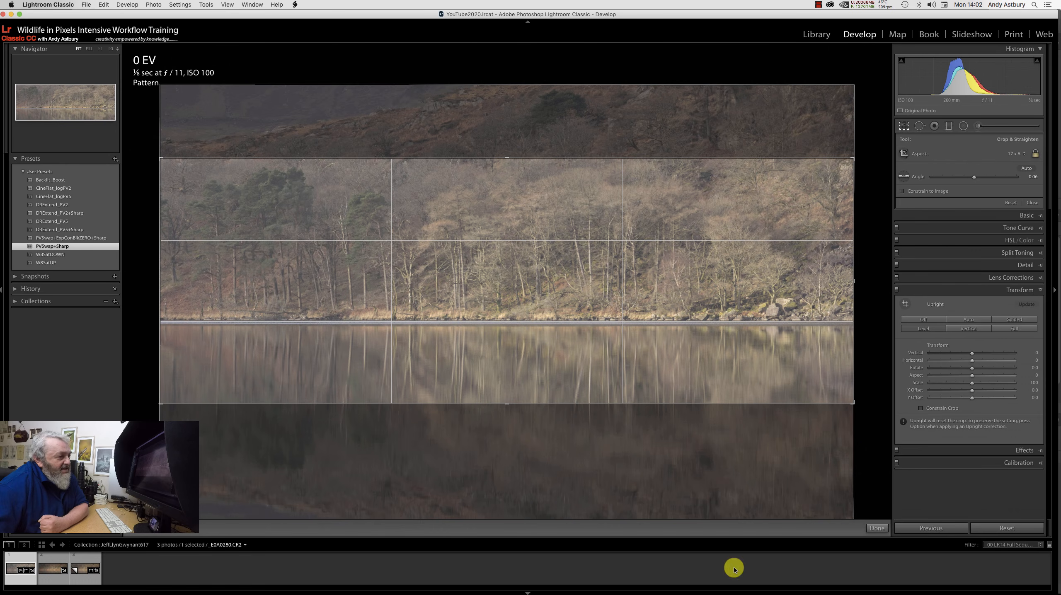
{"action": "left_click", "coordinate": [872, 530]}
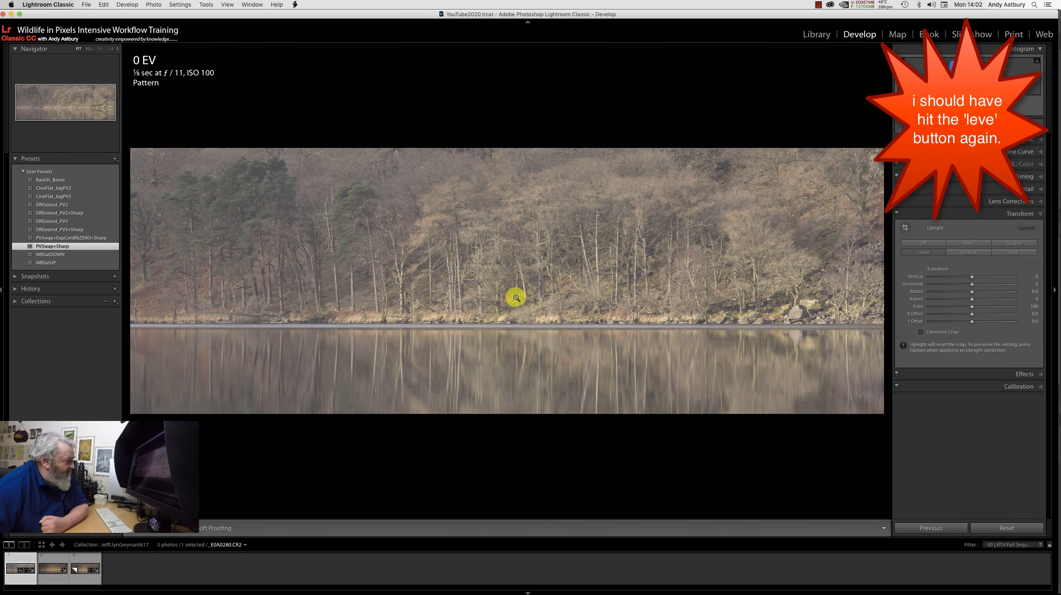
Step: Sharpen the photo with Radius 0.5, Detail 100 and Amount 44, checking the trees at close zoom
{"action": "left_click", "coordinate": [532, 325]}
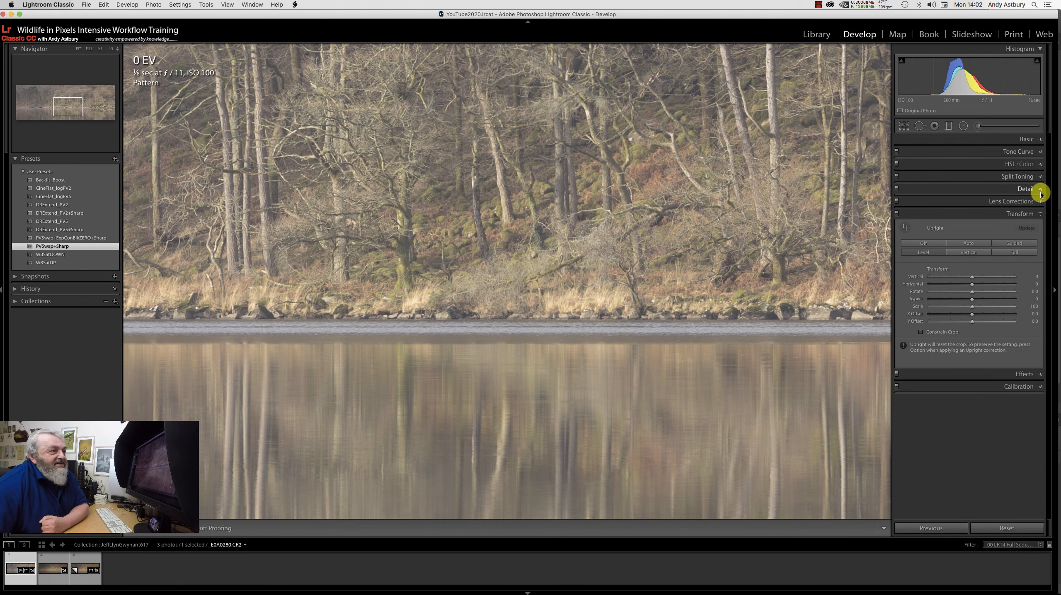
{"action": "left_click", "coordinate": [1027, 191]}
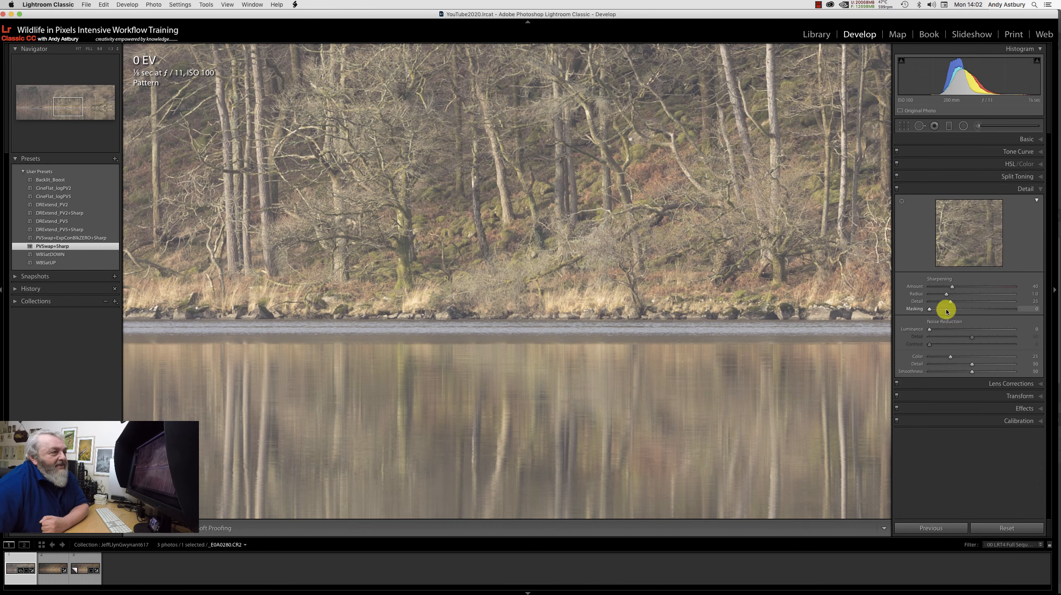
{"action": "left_click", "coordinate": [947, 295]}
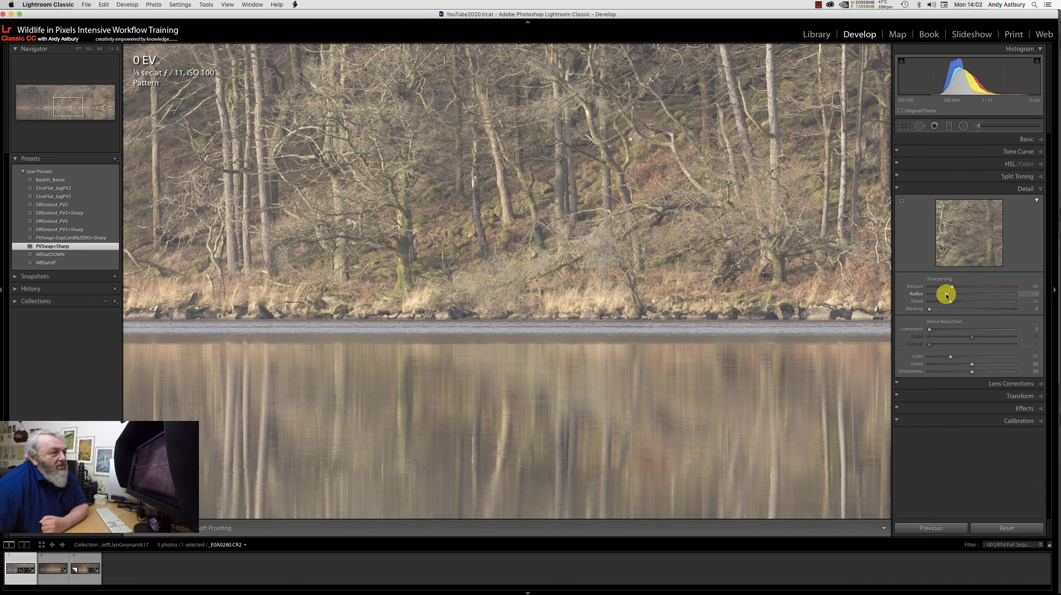
{"action": "left_click_drag", "start_coordinate": [946, 295], "coordinate": [909, 299]}
{"action": "left_click", "coordinate": [954, 307]}
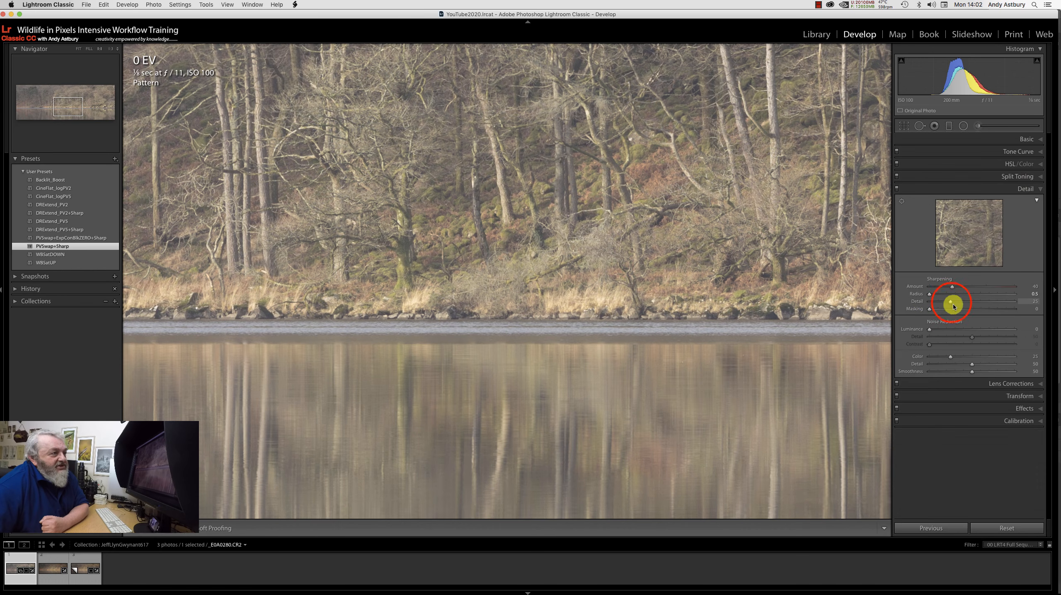
{"action": "left_click_drag", "start_coordinate": [982, 308], "coordinate": [1025, 303]}
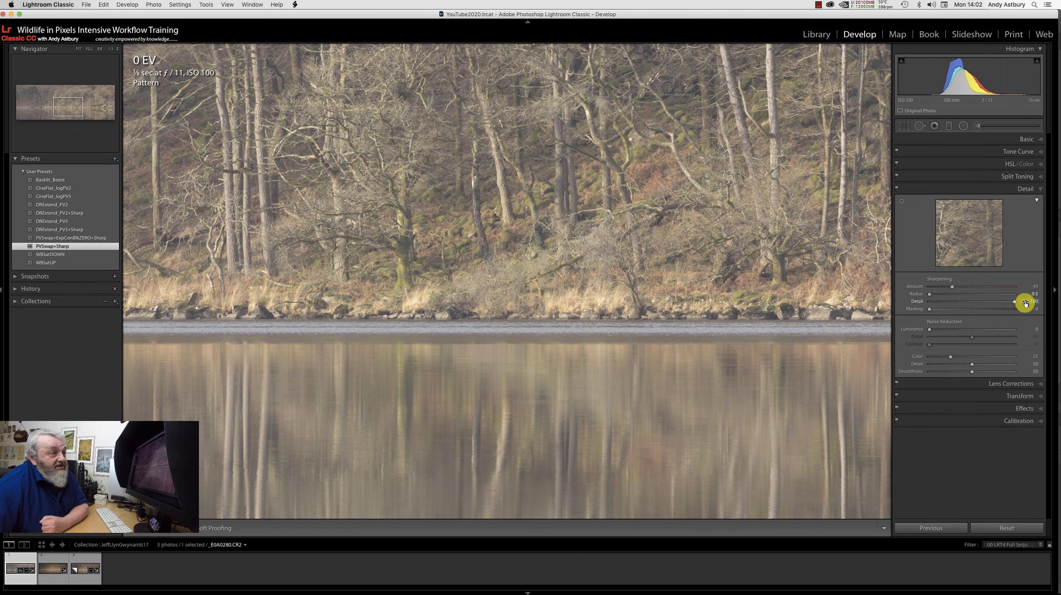
{"action": "left_click", "coordinate": [953, 287]}
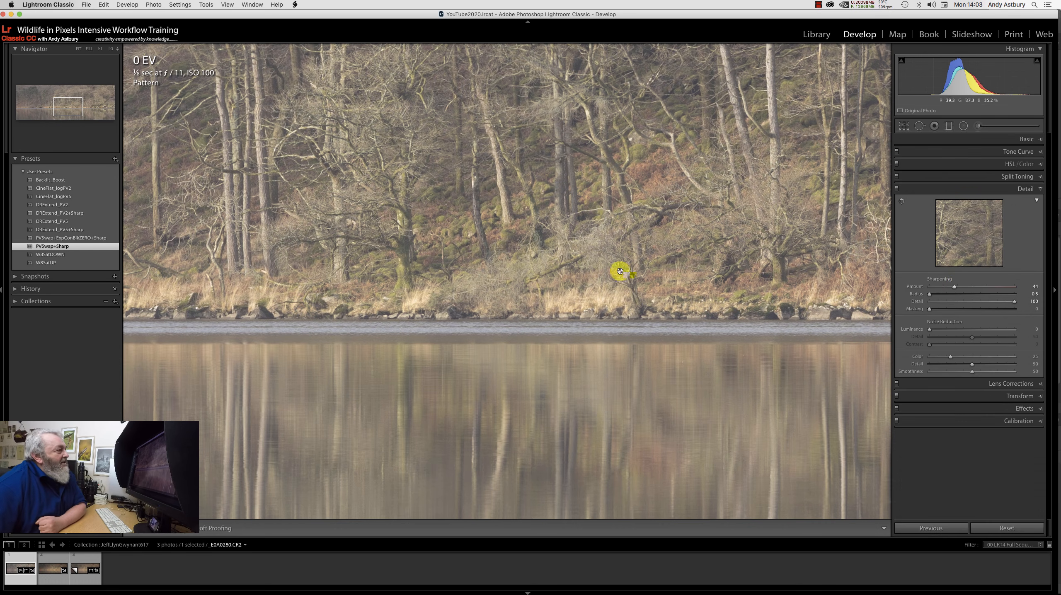
{"action": "left_click", "coordinate": [549, 280]}
{"action": "left_click", "coordinate": [549, 282]}
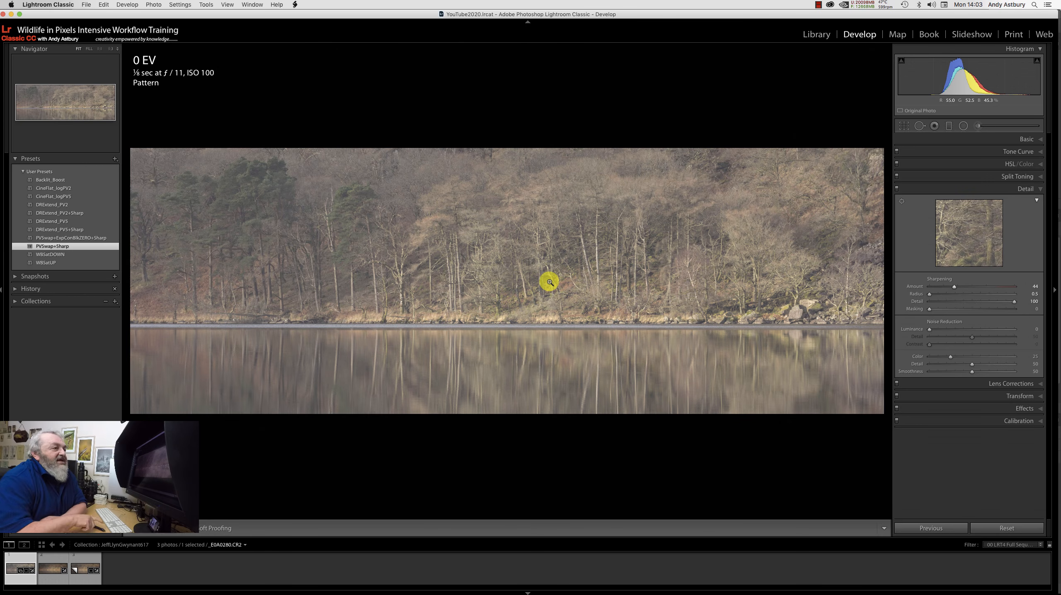
Step: Review the photo's Basic settings, tone curve, and HSL saturation and luminance settings
{"action": "left_click", "coordinate": [1029, 143]}
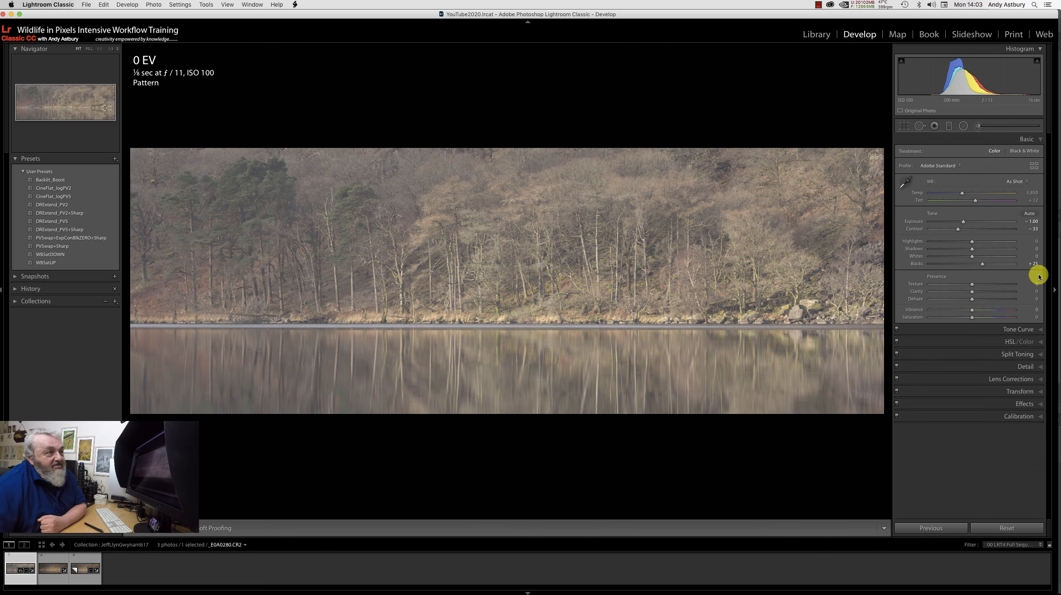
{"action": "left_click", "coordinate": [1009, 332]}
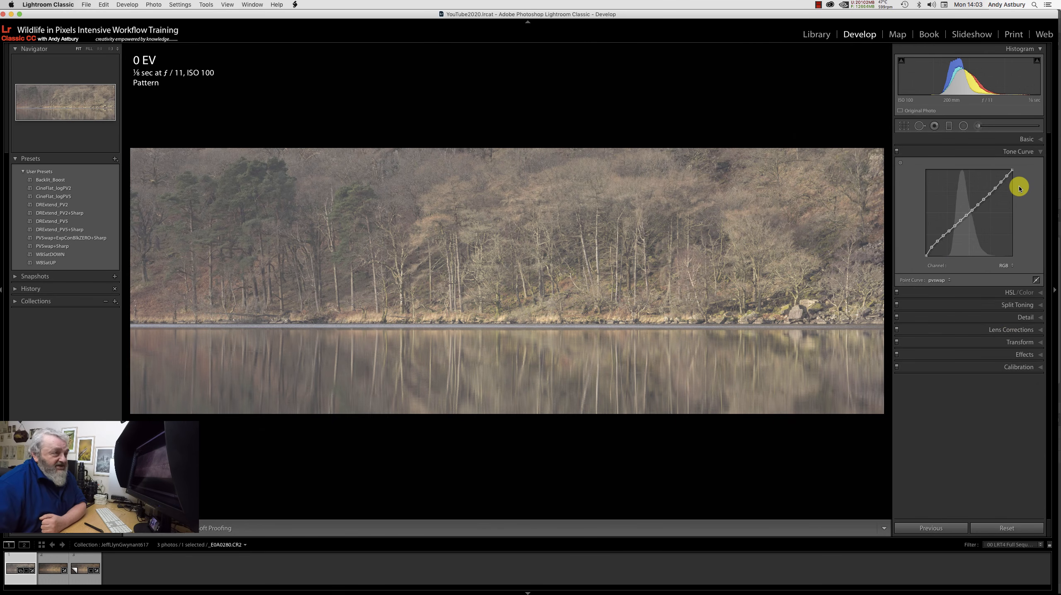
{"action": "left_click", "coordinate": [1023, 140]}
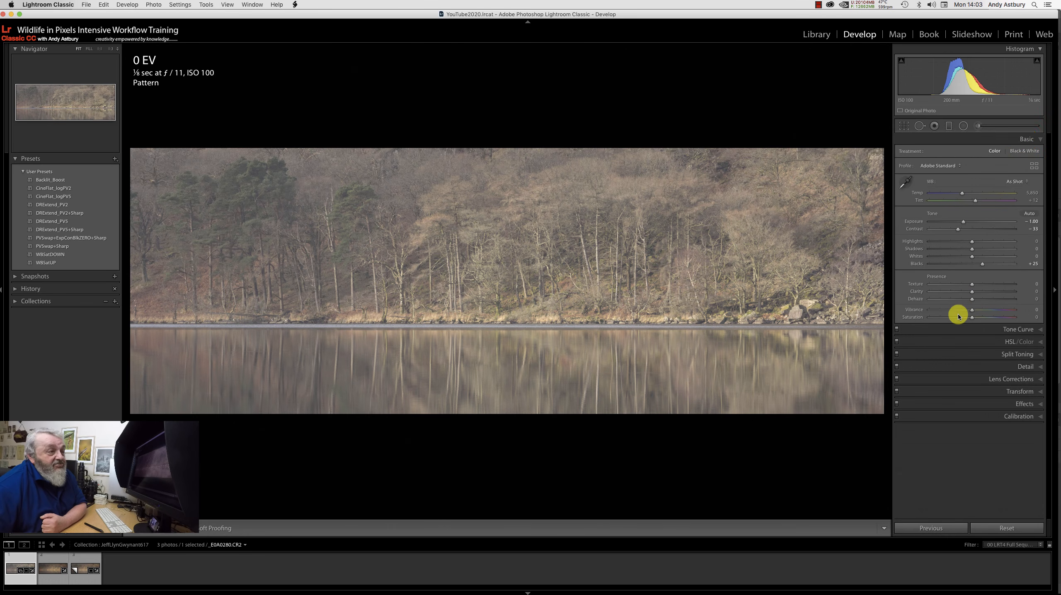
{"action": "left_click", "coordinate": [1013, 347]}
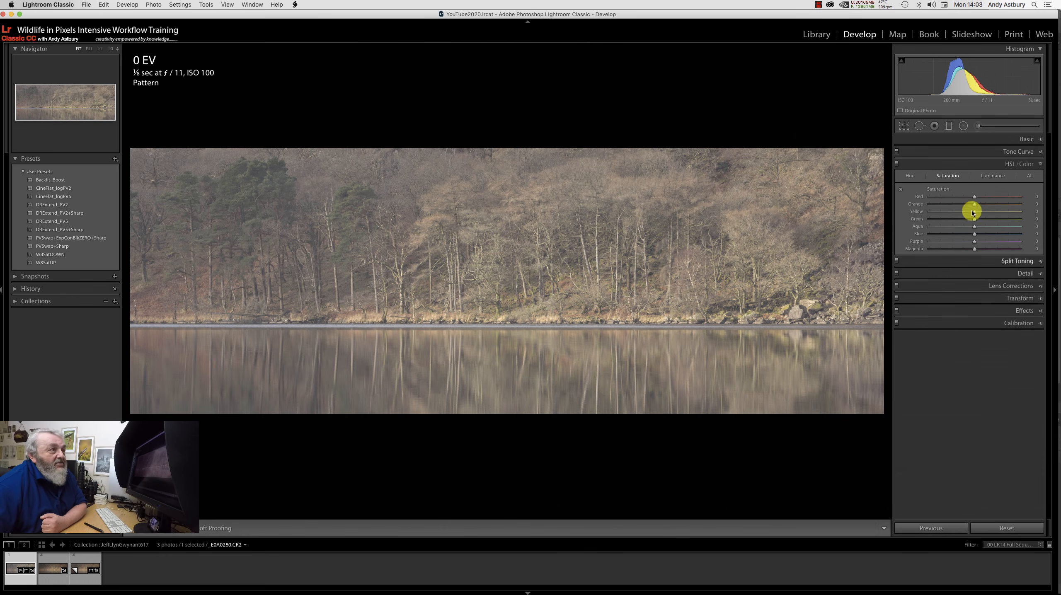
{"action": "left_click", "coordinate": [996, 175]}
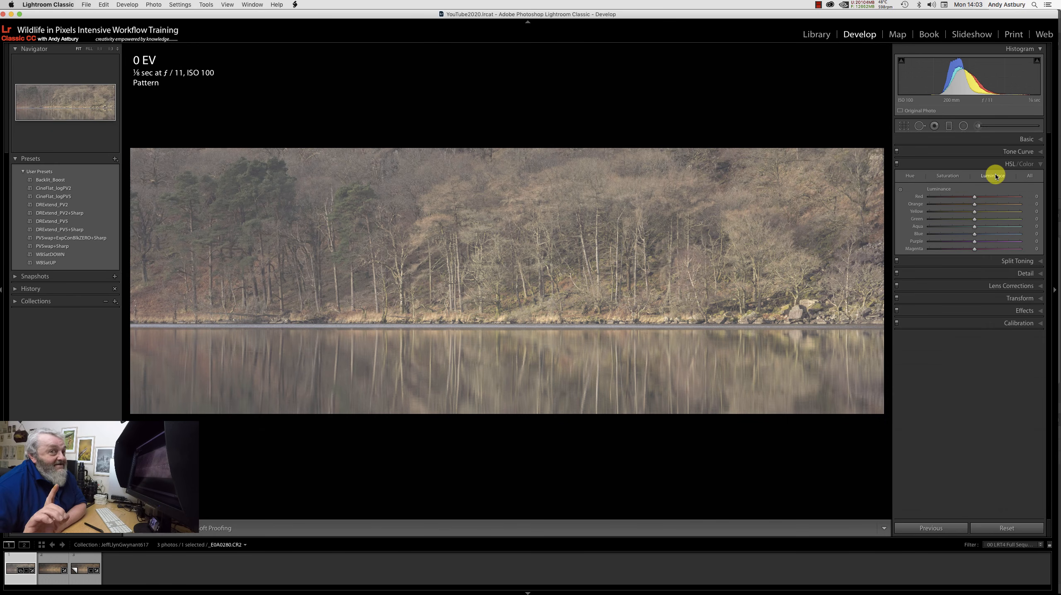
Step: In the camera calibration, set the primaries' saturation to +52 for red, +49 for green and +50 for blue
{"action": "left_click", "coordinate": [1018, 323]}
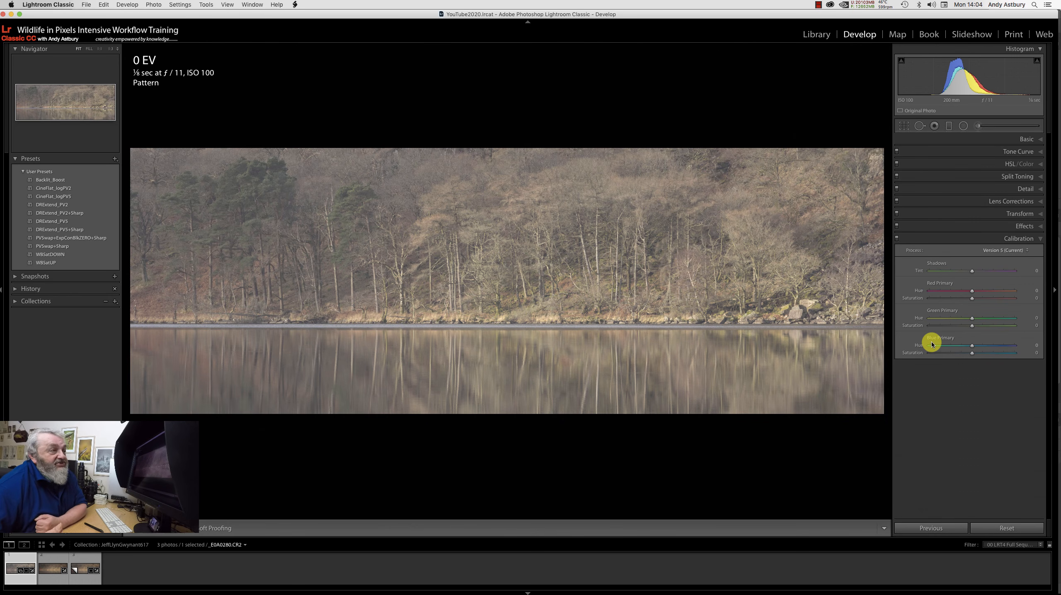
{"action": "left_click", "coordinate": [974, 300]}
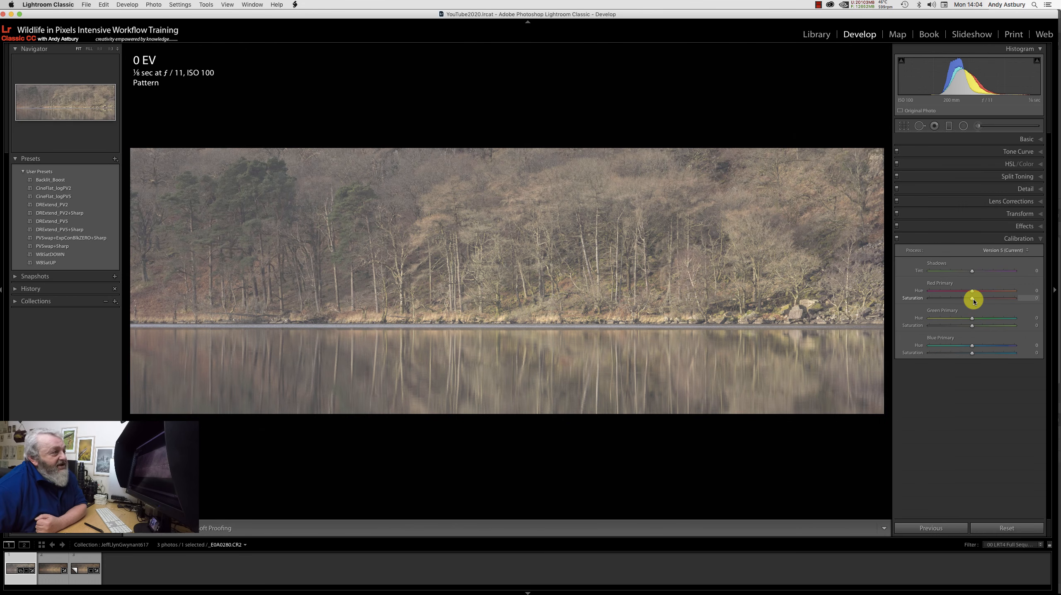
{"action": "mouse_move", "coordinate": [974, 301]}
{"action": "left_mouse_down"}
{"action": "mouse_move", "coordinate": [1017, 302]}
{"action": "mouse_move", "coordinate": [994, 303]}
{"action": "left_mouse_up"}
{"action": "left_click", "coordinate": [973, 319]}
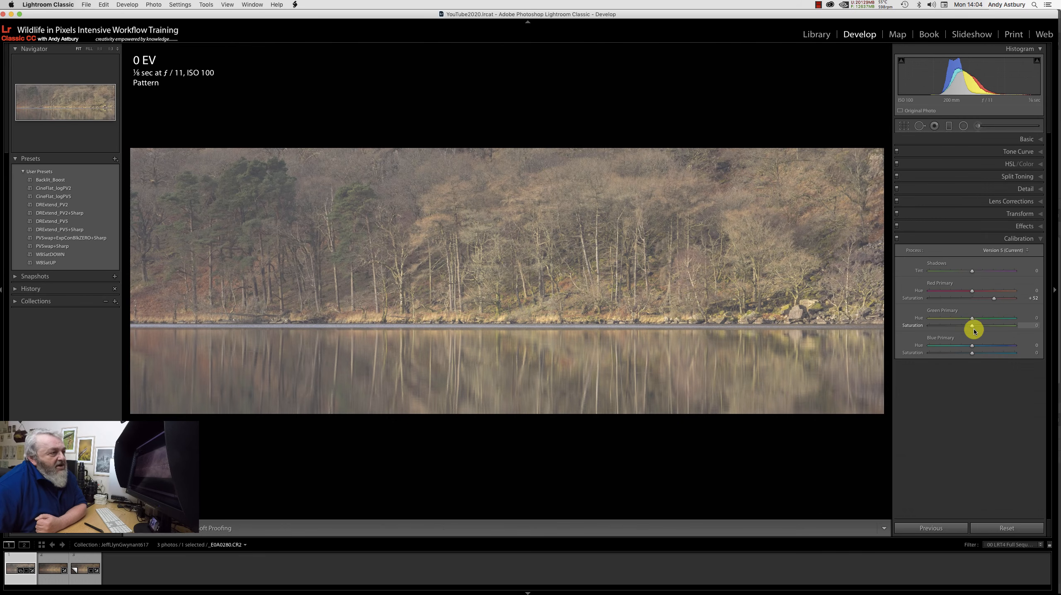
{"action": "left_click", "coordinate": [972, 326]}
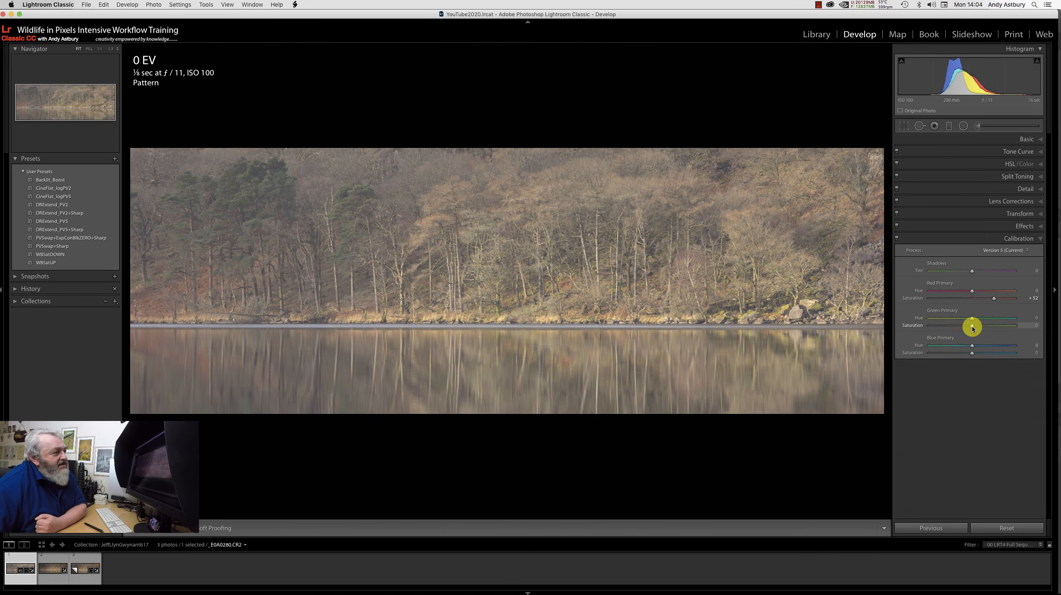
{"action": "left_click_drag", "start_coordinate": [973, 327], "coordinate": [993, 329]}
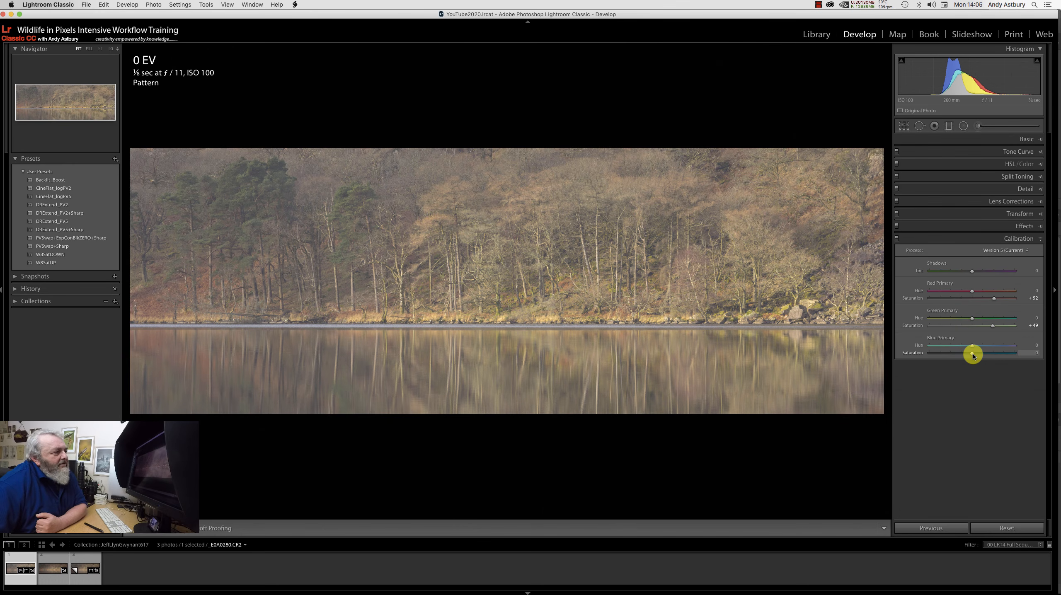
{"action": "mouse_move", "coordinate": [973, 356]}
{"action": "left_mouse_down"}
{"action": "mouse_move", "coordinate": [1006, 356]}
{"action": "mouse_move", "coordinate": [994, 354]}
{"action": "left_mouse_up"}
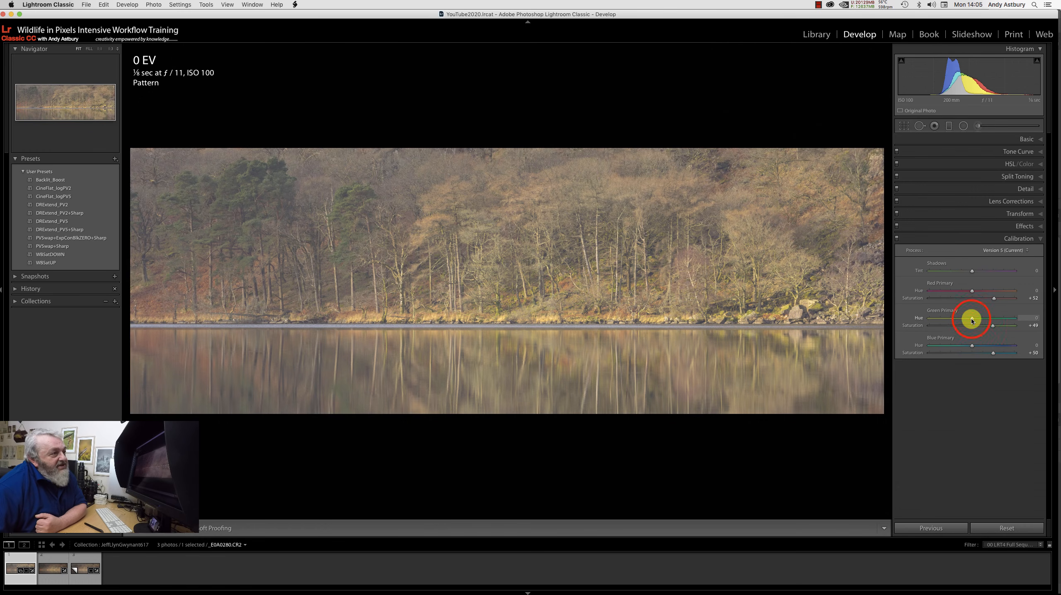
Step: Set the Green Primary hue to -7 in the calibration and check the shoreline colours at close zoom
{"action": "mouse_move", "coordinate": [972, 320]}
{"action": "left_mouse_down"}
{"action": "mouse_move", "coordinate": [932, 322]}
{"action": "mouse_move", "coordinate": [969, 320]}
{"action": "left_mouse_up"}
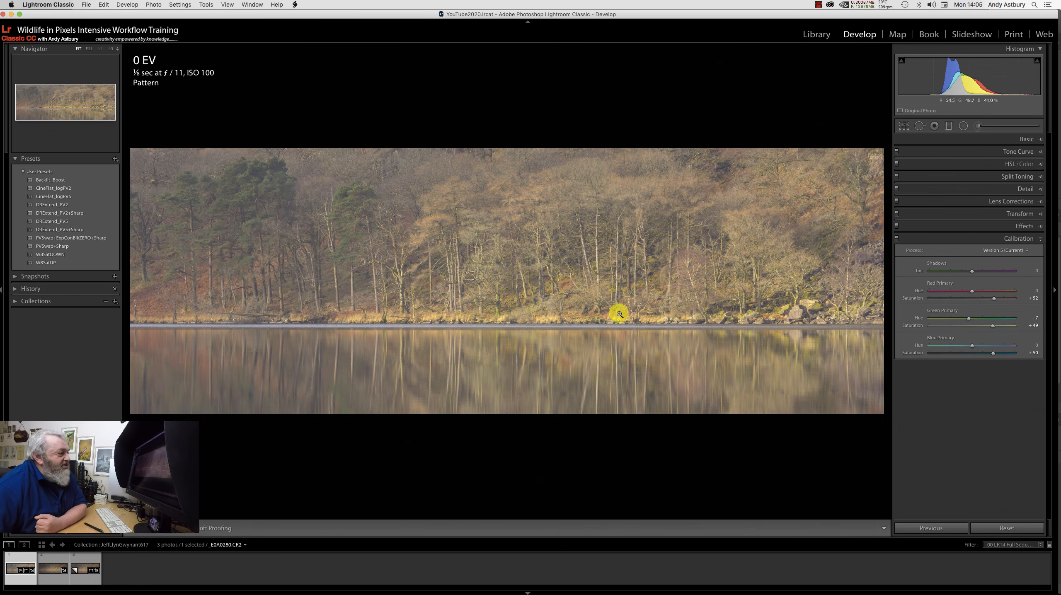
{"action": "left_click", "coordinate": [557, 318]}
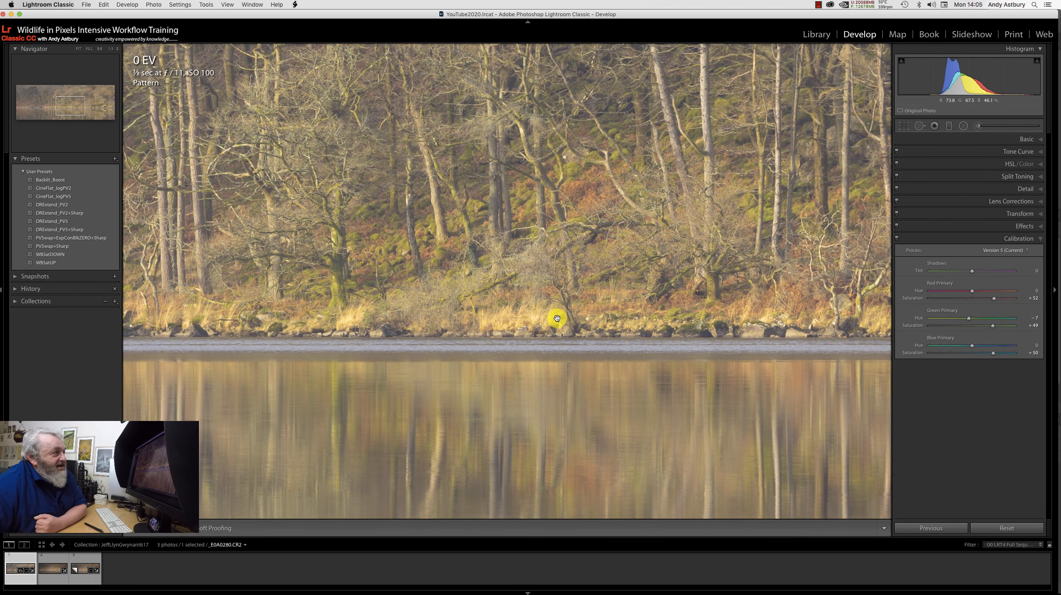
{"action": "left_click", "coordinate": [647, 305]}
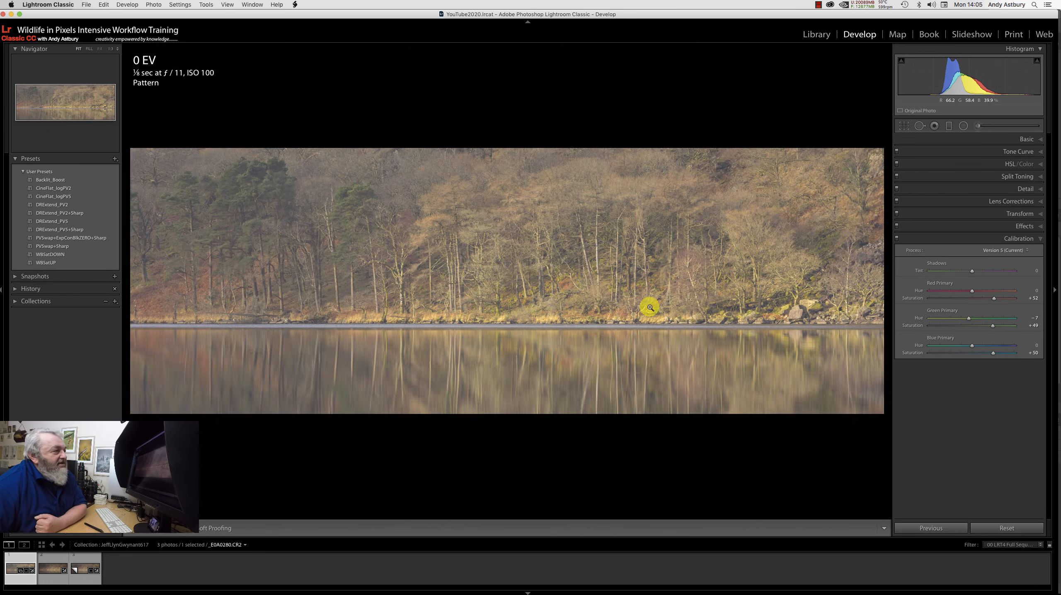
Step: Reduce the photo's overall Saturation to -10 in the Basic settings
{"action": "left_click", "coordinate": [1030, 142]}
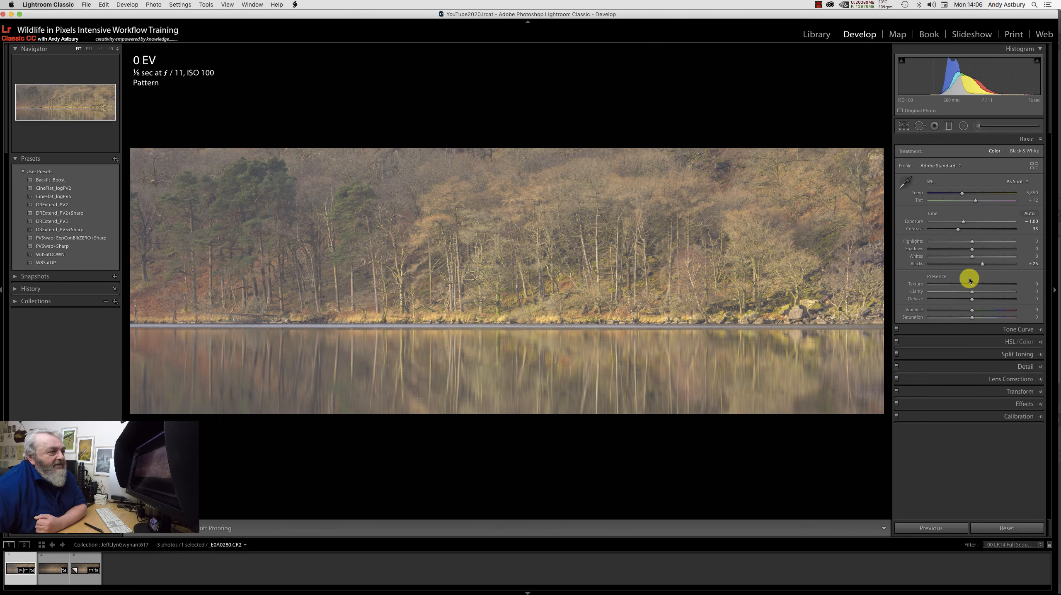
{"action": "left_click", "coordinate": [973, 320]}
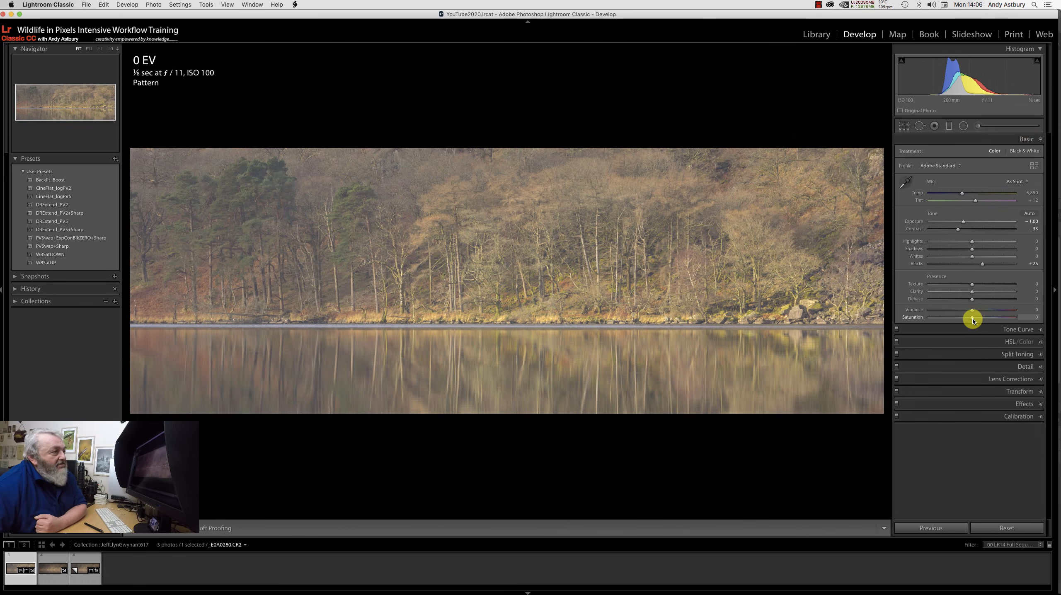
{"action": "left_click_drag", "start_coordinate": [972, 320], "coordinate": [969, 319]}
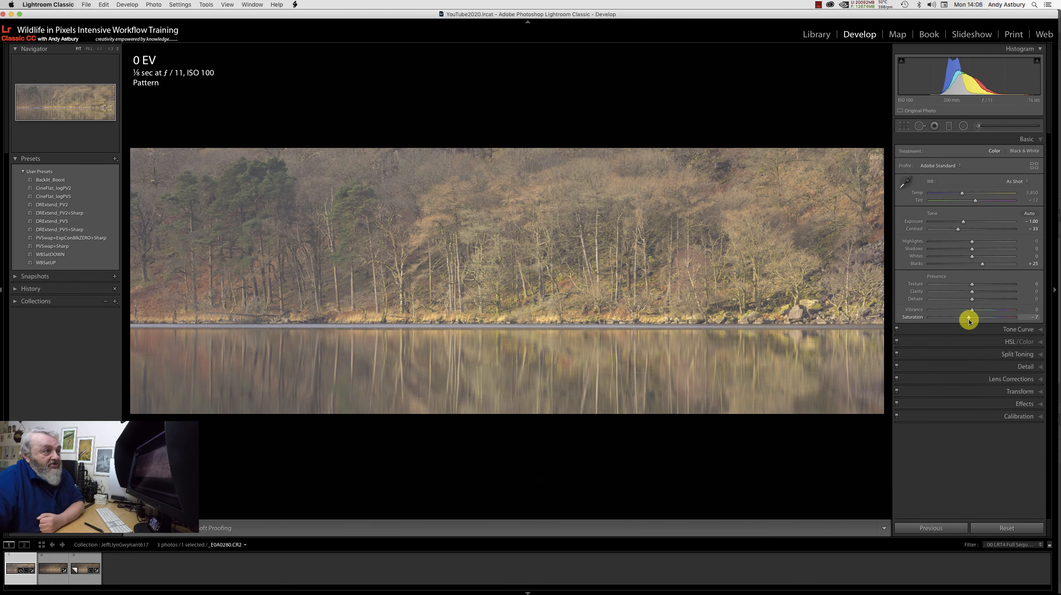
{"action": "left_click", "coordinate": [970, 320]}
{"action": "left_click", "coordinate": [970, 319]}
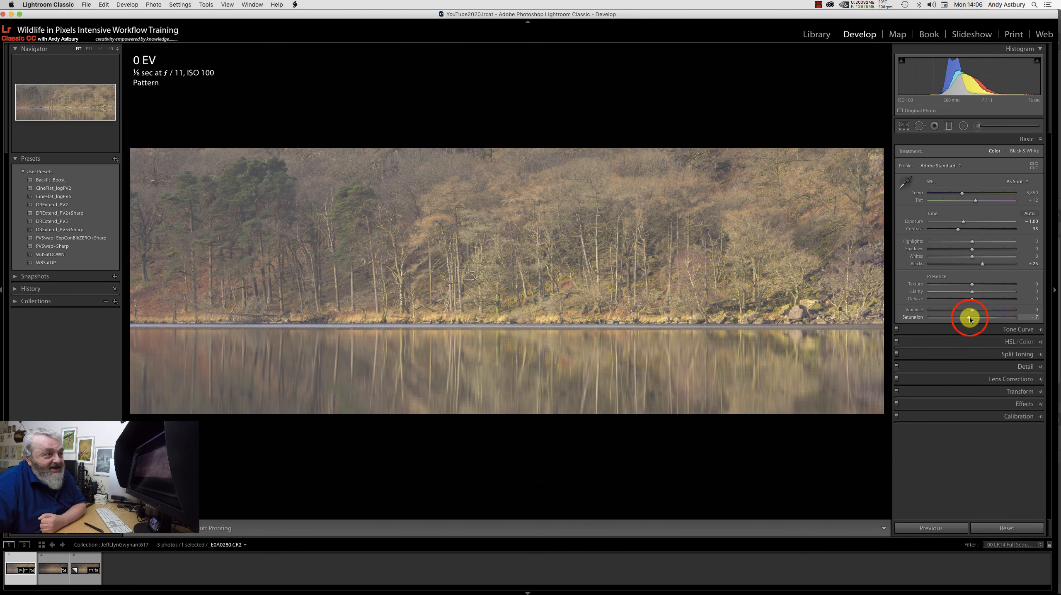
{"action": "left_click_drag", "start_coordinate": [970, 319], "coordinate": [968, 318]}
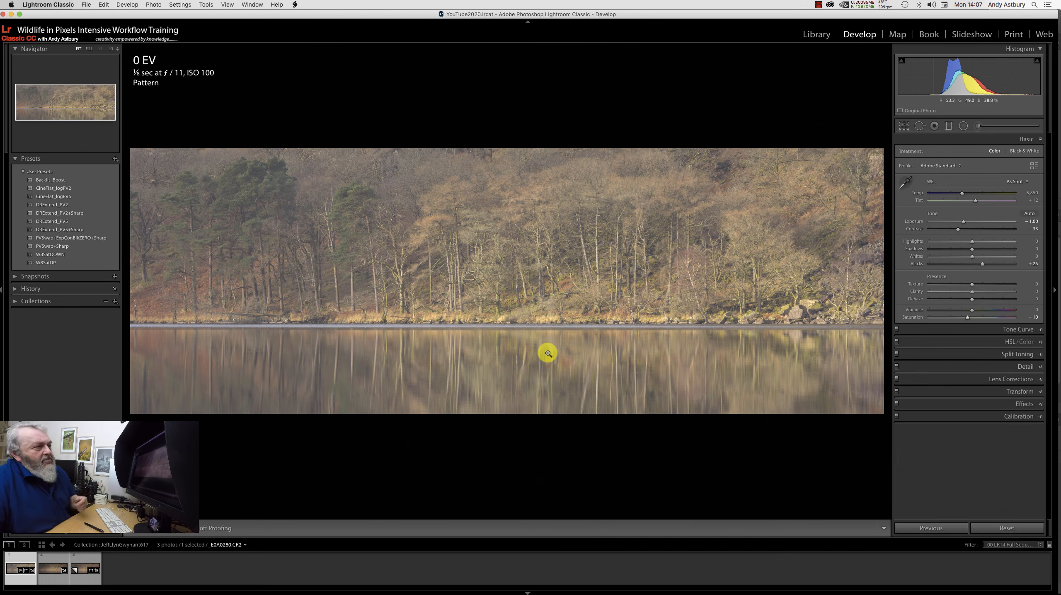
Step: Draw a graduated filter, move it below the photo's lower edge and narrow its transition so it covers the whole image
{"action": "left_click", "coordinate": [949, 125]}
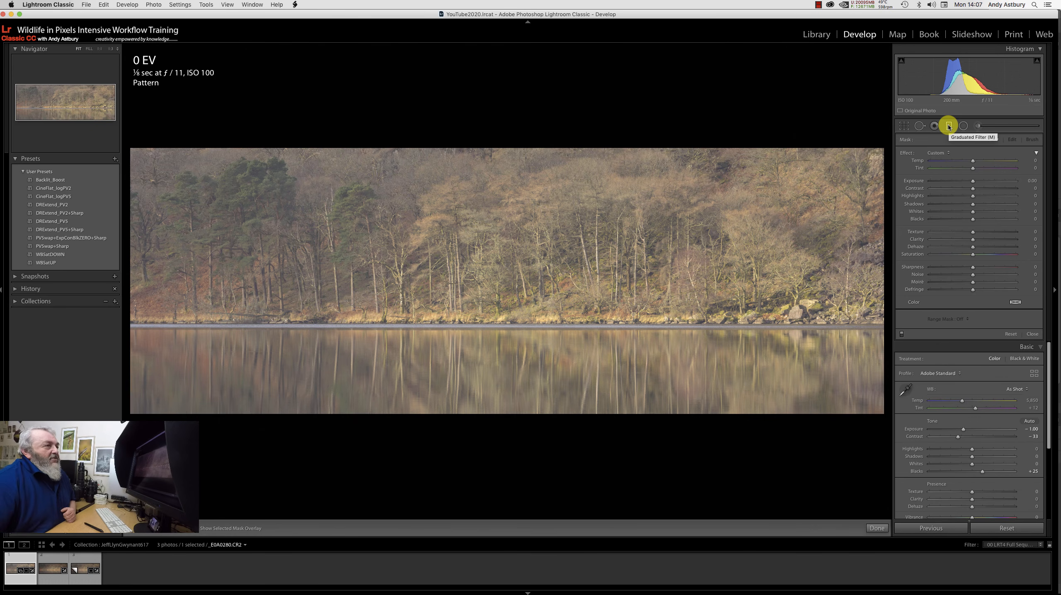
{"action": "left_click", "coordinate": [948, 126]}
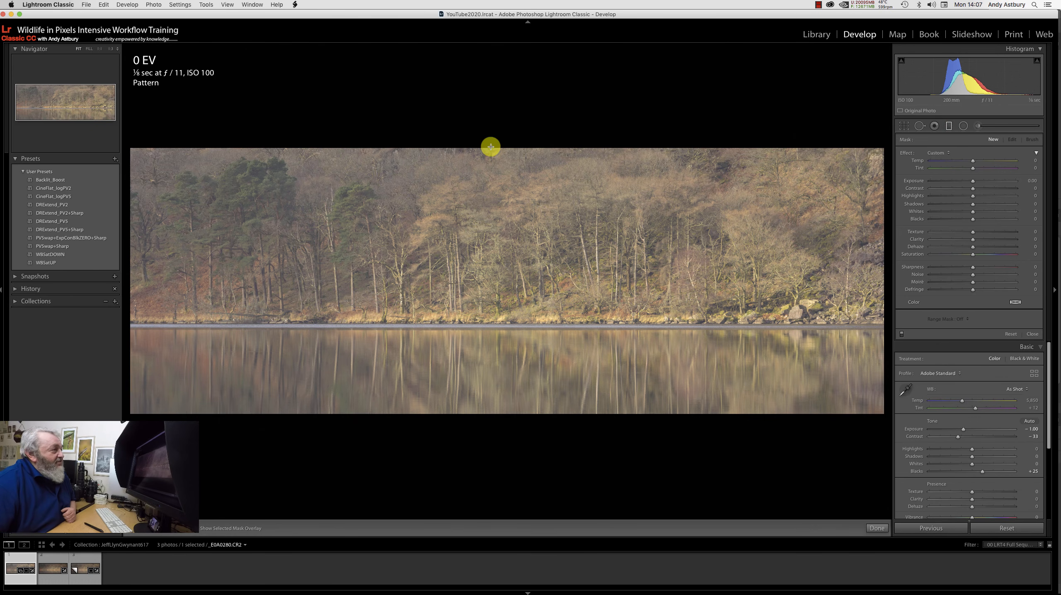
{"action": "left_click_drag", "start_coordinate": [467, 166], "coordinate": [464, 307]}
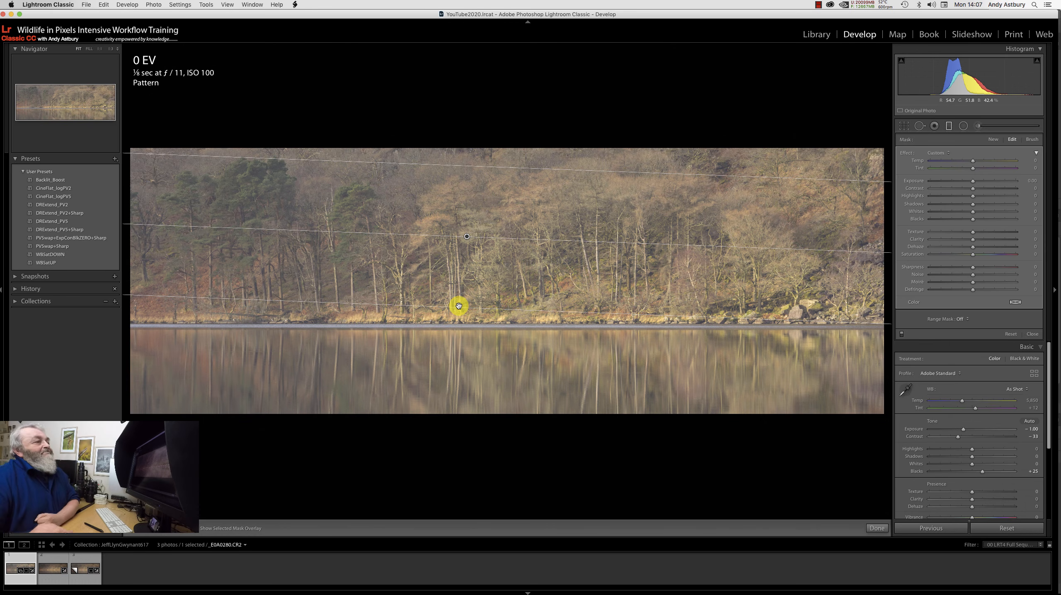
{"action": "left_click", "coordinate": [468, 238]}
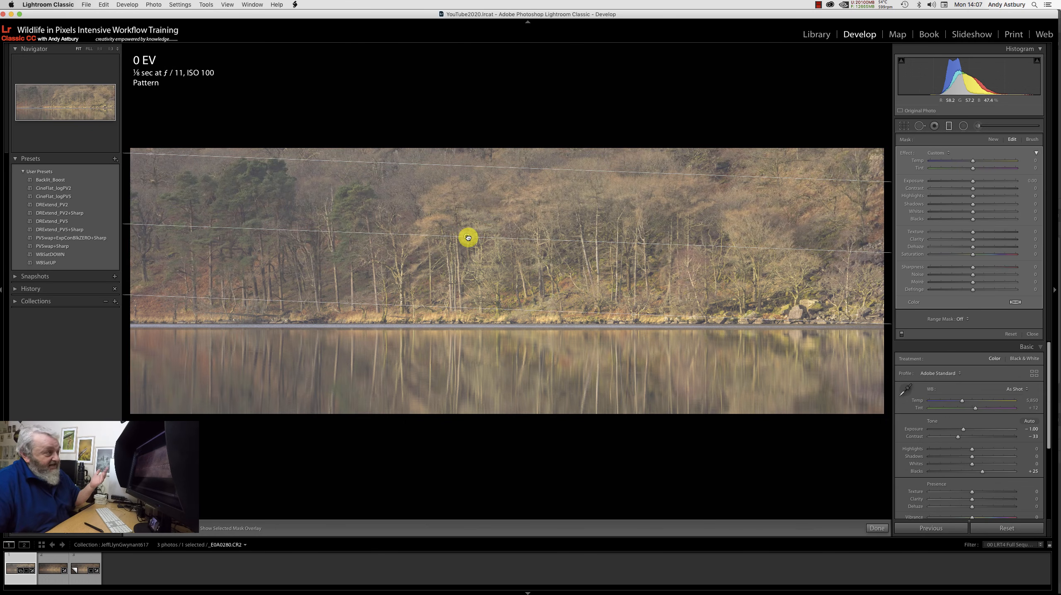
{"action": "left_click_drag", "start_coordinate": [469, 237], "coordinate": [486, 436]}
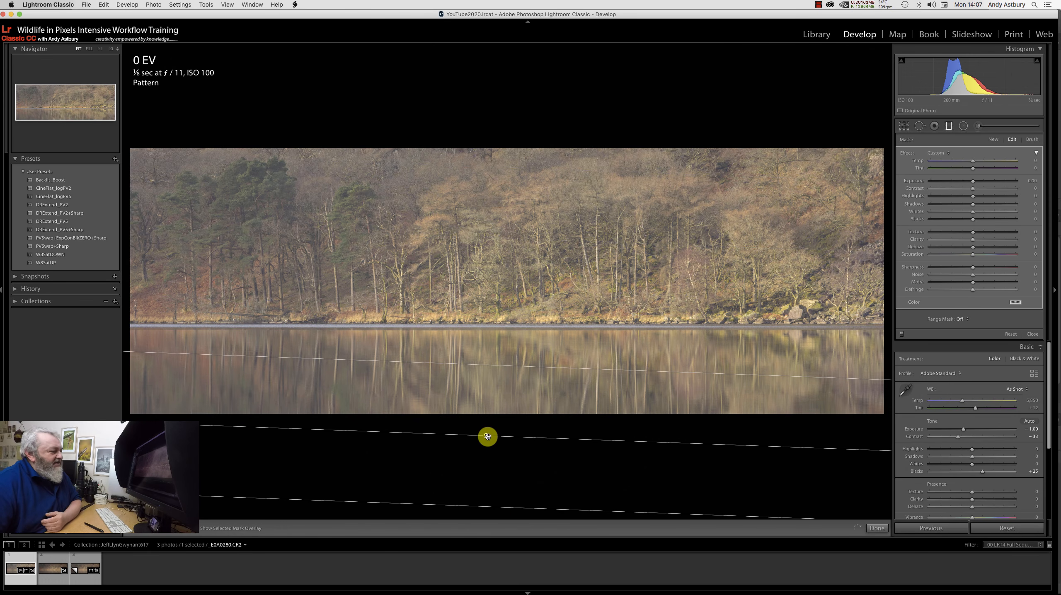
{"action": "left_click_drag", "start_coordinate": [490, 503], "coordinate": [488, 453]}
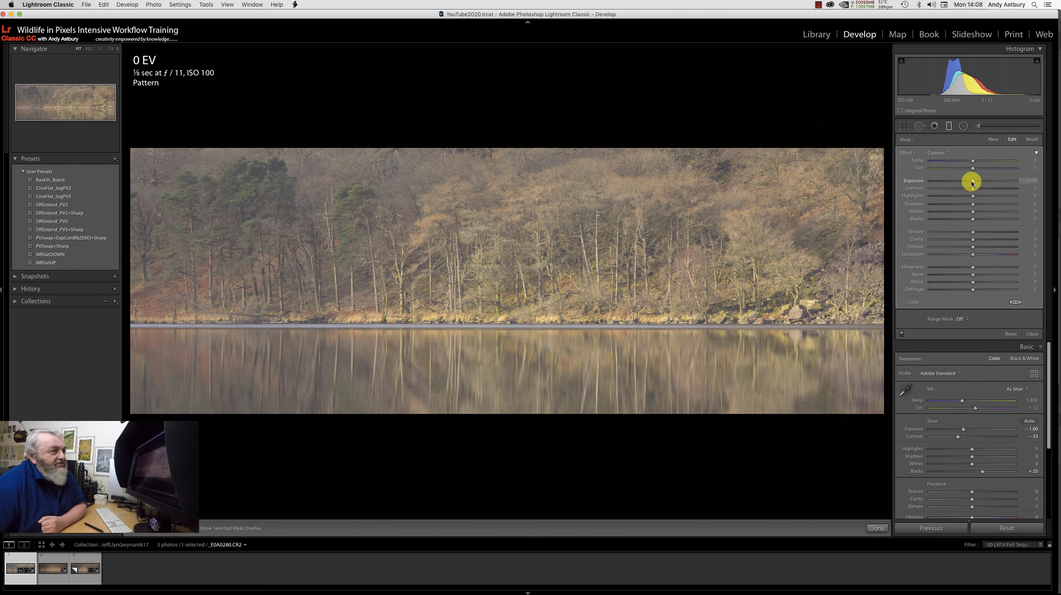
Step: Set the graduated filter's Exposure to -0.47, Dehaze to -16 and Saturation to -4
{"action": "left_click_drag", "start_coordinate": [974, 182], "coordinate": [968, 183]}
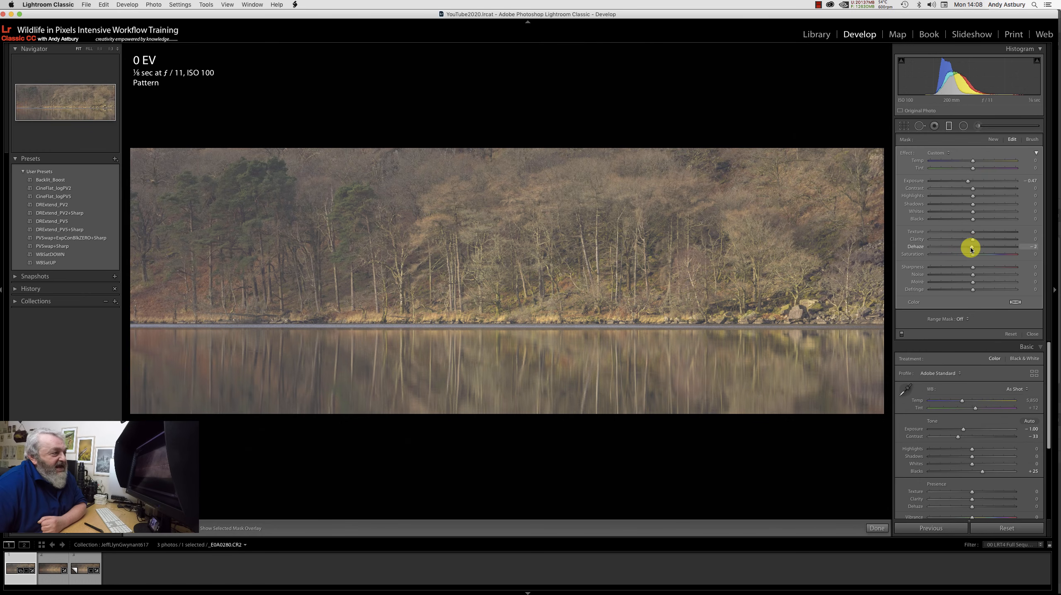
{"action": "left_click_drag", "start_coordinate": [969, 250], "coordinate": [973, 259]}
{"action": "left_click", "coordinate": [973, 256]}
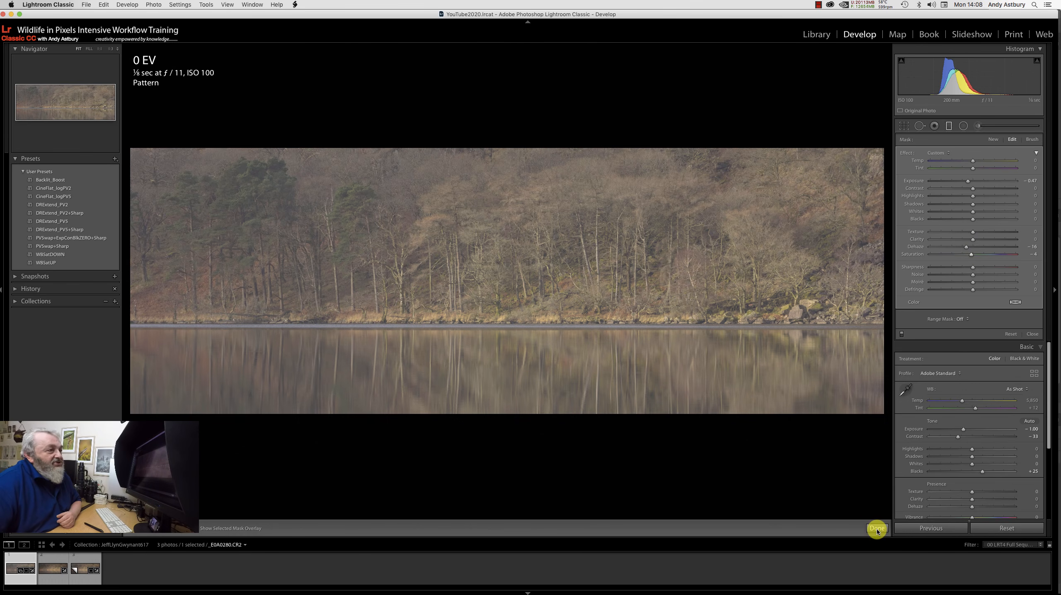
Step: With the mask overlay shown, erase the graduated filter from the woodland and shoreline, leaving only the water masked, and finish the filter
{"action": "left_click", "coordinate": [1032, 139]}
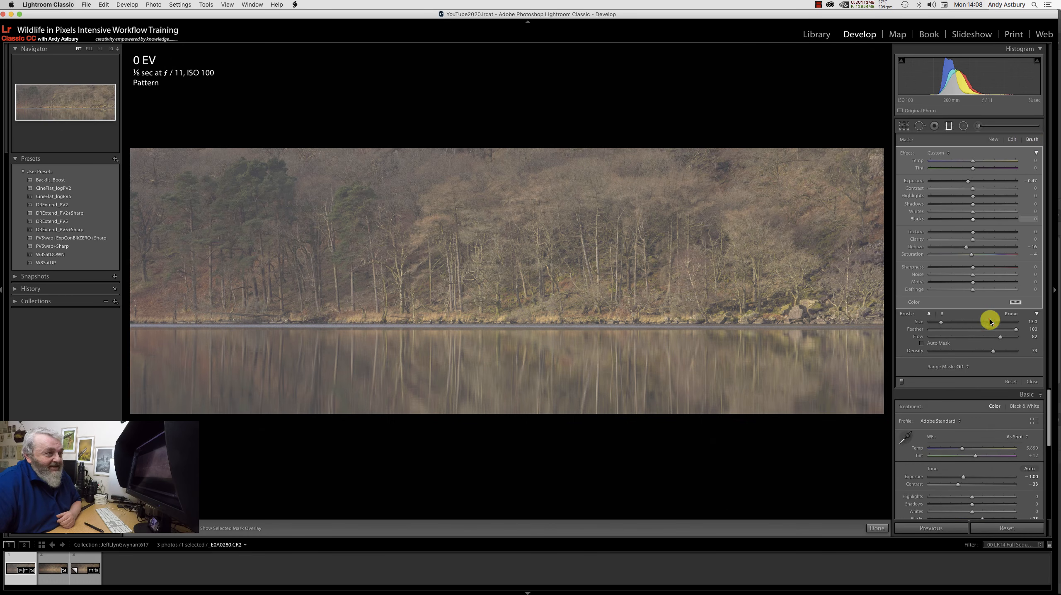
{"action": "left_click", "coordinate": [1009, 317]}
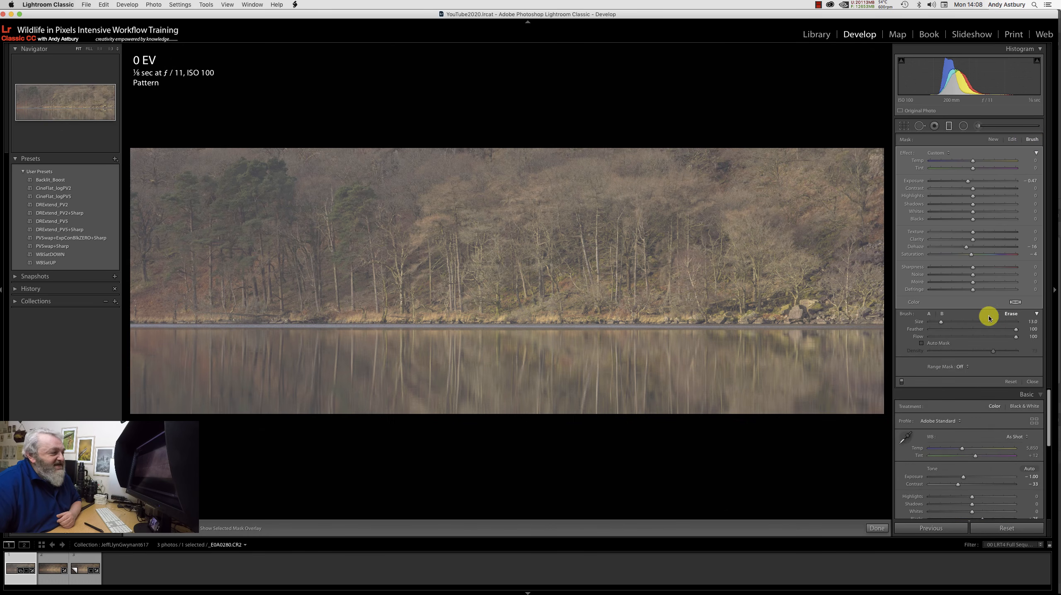
{"action": "left_click", "coordinate": [196, 534]}
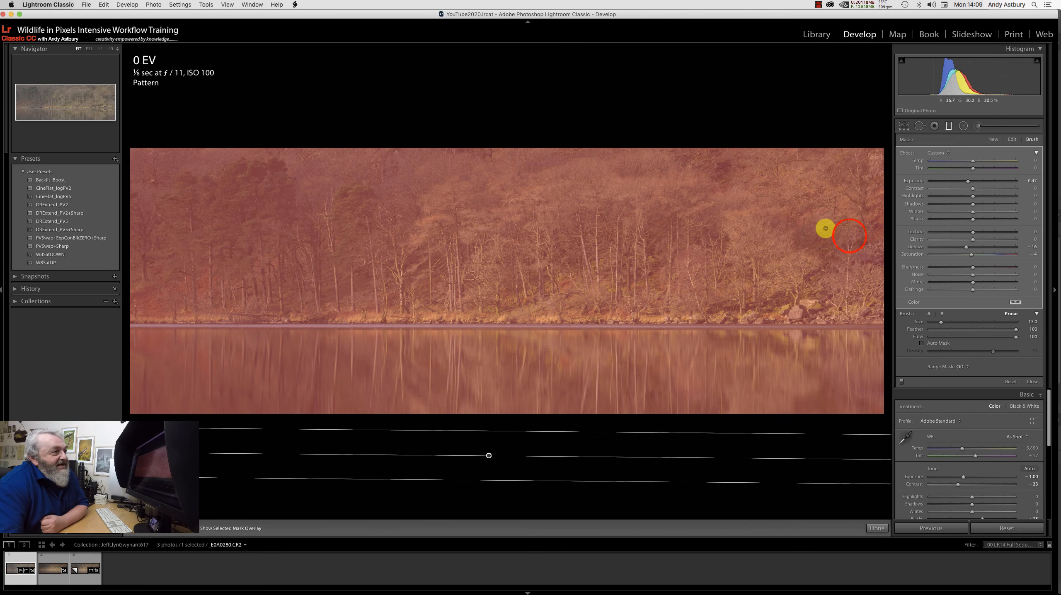
{"action": "left_click", "coordinate": [846, 236]}
{"action": "mouse_move", "coordinate": [846, 236]}
{"action": "left_mouse_down"}
{"action": "mouse_move", "coordinate": [729, 242]}
{"action": "mouse_move", "coordinate": [835, 236]}
{"action": "mouse_move", "coordinate": [708, 228]}
{"action": "mouse_move", "coordinate": [790, 218]}
{"action": "mouse_move", "coordinate": [800, 212]}
{"action": "mouse_move", "coordinate": [743, 200]}
{"action": "mouse_move", "coordinate": [822, 192]}
{"action": "mouse_move", "coordinate": [854, 178]}
{"action": "mouse_move", "coordinate": [802, 174]}
{"action": "mouse_move", "coordinate": [860, 164]}
{"action": "mouse_move", "coordinate": [839, 195]}
{"action": "mouse_move", "coordinate": [835, 235]}
{"action": "mouse_move", "coordinate": [858, 239]}
{"action": "mouse_move", "coordinate": [838, 292]}
{"action": "mouse_move", "coordinate": [865, 294]}
{"action": "mouse_move", "coordinate": [872, 191]}
{"action": "mouse_move", "coordinate": [872, 298]}
{"action": "mouse_move", "coordinate": [861, 279]}
{"action": "mouse_move", "coordinate": [872, 288]}
{"action": "mouse_move", "coordinate": [786, 297]}
{"action": "mouse_move", "coordinate": [818, 298]}
{"action": "mouse_move", "coordinate": [701, 298]}
{"action": "mouse_move", "coordinate": [785, 302]}
{"action": "mouse_move", "coordinate": [767, 304]}
{"action": "mouse_move", "coordinate": [128, 307]}
{"action": "mouse_move", "coordinate": [262, 280]}
{"action": "mouse_move", "coordinate": [264, 242]}
{"action": "mouse_move", "coordinate": [294, 283]}
{"action": "mouse_move", "coordinate": [307, 278]}
{"action": "mouse_move", "coordinate": [381, 242]}
{"action": "mouse_move", "coordinate": [438, 166]}
{"action": "mouse_move", "coordinate": [321, 196]}
{"action": "mouse_move", "coordinate": [417, 216]}
{"action": "mouse_move", "coordinate": [464, 255]}
{"action": "mouse_move", "coordinate": [527, 253]}
{"action": "mouse_move", "coordinate": [559, 284]}
{"action": "mouse_move", "coordinate": [626, 269]}
{"action": "mouse_move", "coordinate": [635, 250]}
{"action": "mouse_move", "coordinate": [577, 255]}
{"action": "mouse_move", "coordinate": [601, 233]}
{"action": "mouse_move", "coordinate": [593, 220]}
{"action": "mouse_move", "coordinate": [565, 220]}
{"action": "mouse_move", "coordinate": [599, 194]}
{"action": "mouse_move", "coordinate": [663, 206]}
{"action": "mouse_move", "coordinate": [769, 159]}
{"action": "mouse_move", "coordinate": [564, 166]}
{"action": "mouse_move", "coordinate": [678, 155]}
{"action": "mouse_move", "coordinate": [630, 159]}
{"action": "mouse_move", "coordinate": [450, 237]}
{"action": "mouse_move", "coordinate": [500, 249]}
{"action": "left_mouse_up"}
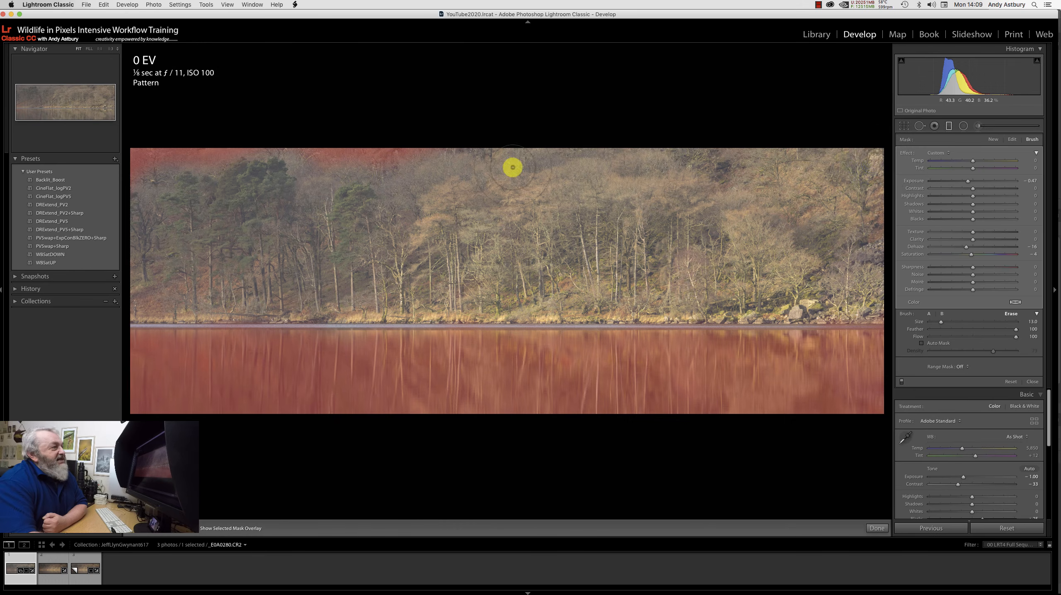
{"action": "mouse_move", "coordinate": [374, 170]}
{"action": "left_mouse_down"}
{"action": "mouse_move", "coordinate": [351, 160]}
{"action": "mouse_move", "coordinate": [139, 162]}
{"action": "mouse_move", "coordinate": [156, 146]}
{"action": "mouse_move", "coordinate": [144, 191]}
{"action": "mouse_move", "coordinate": [152, 174]}
{"action": "mouse_move", "coordinate": [250, 191]}
{"action": "mouse_move", "coordinate": [368, 256]}
{"action": "mouse_move", "coordinate": [327, 268]}
{"action": "left_mouse_up"}
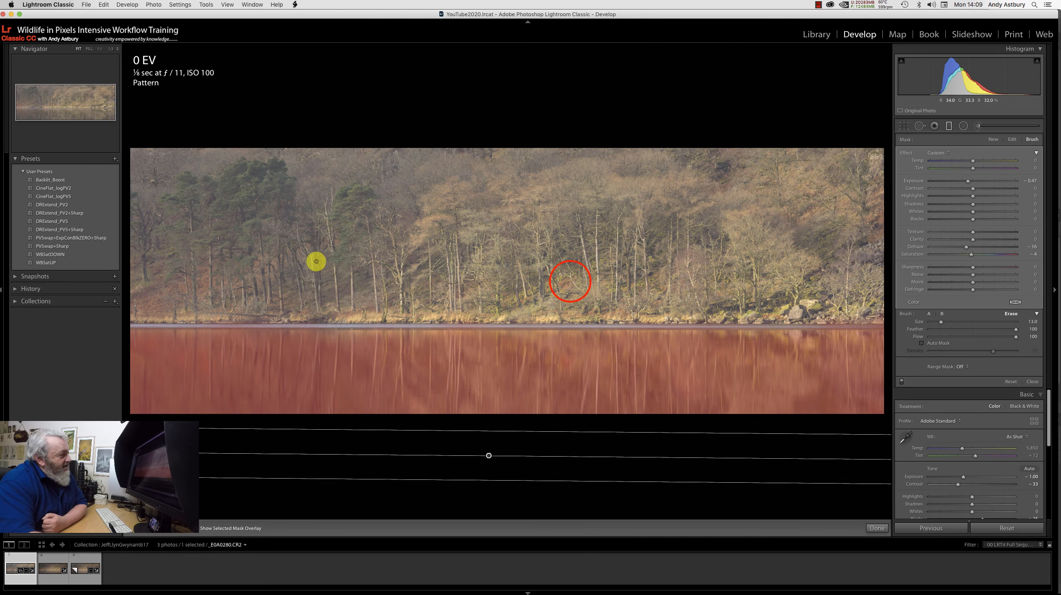
{"action": "mouse_move", "coordinate": [570, 281]}
{"action": "left_mouse_down"}
{"action": "mouse_move", "coordinate": [554, 282]}
{"action": "mouse_move", "coordinate": [808, 240]}
{"action": "mouse_move", "coordinate": [868, 218]}
{"action": "left_mouse_up"}
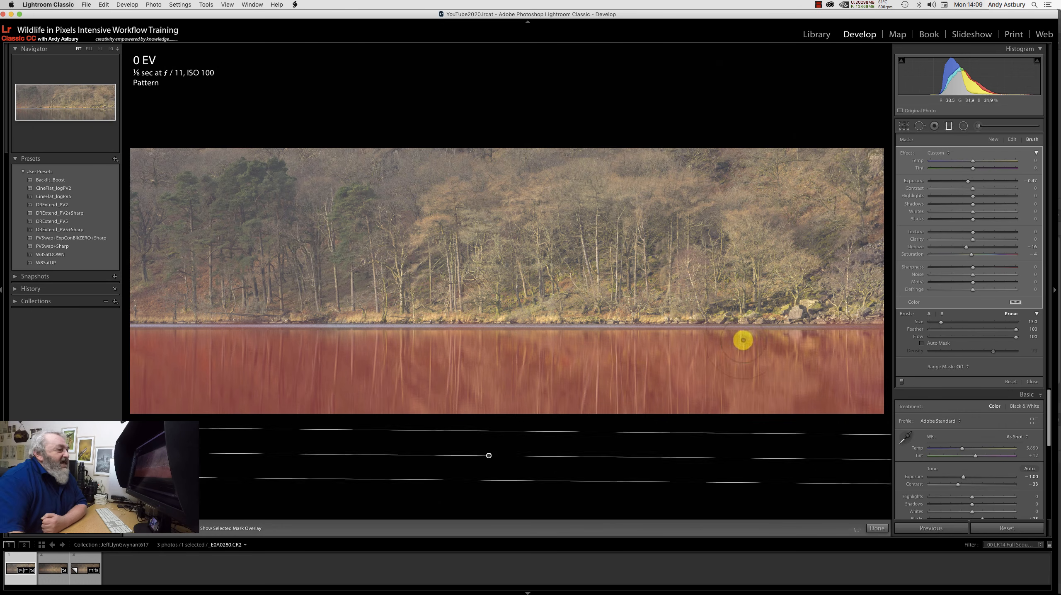
{"action": "left_click", "coordinate": [877, 528]}
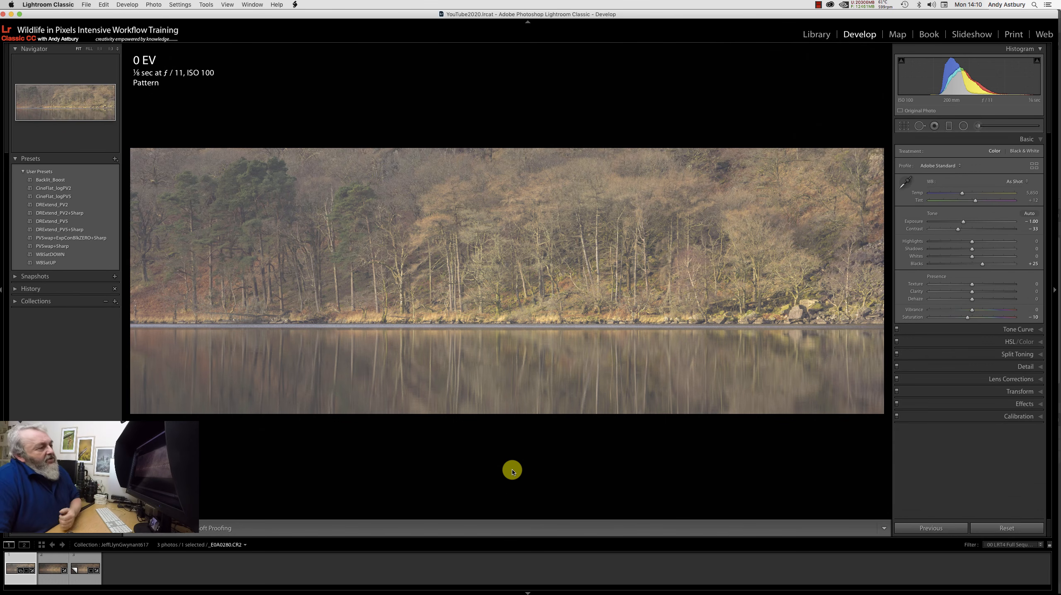
Step: Draw a second graduated filter just above the photo, covering the whole image, and show its mask overlay
{"action": "left_click", "coordinate": [949, 126]}
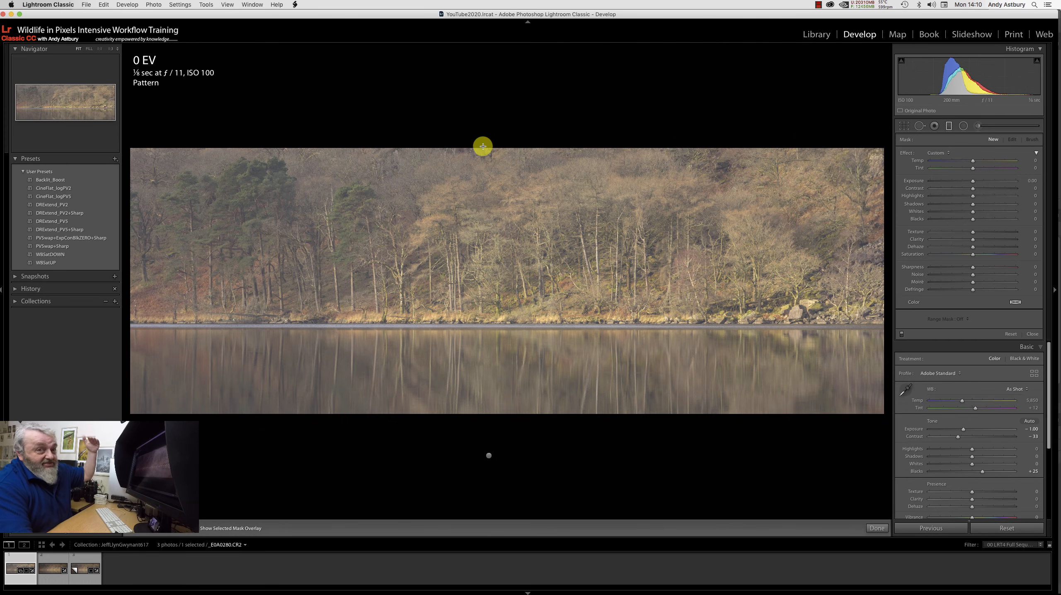
{"action": "left_click_drag", "start_coordinate": [500, 137], "coordinate": [488, 101]}
{"action": "key", "text": "o"}
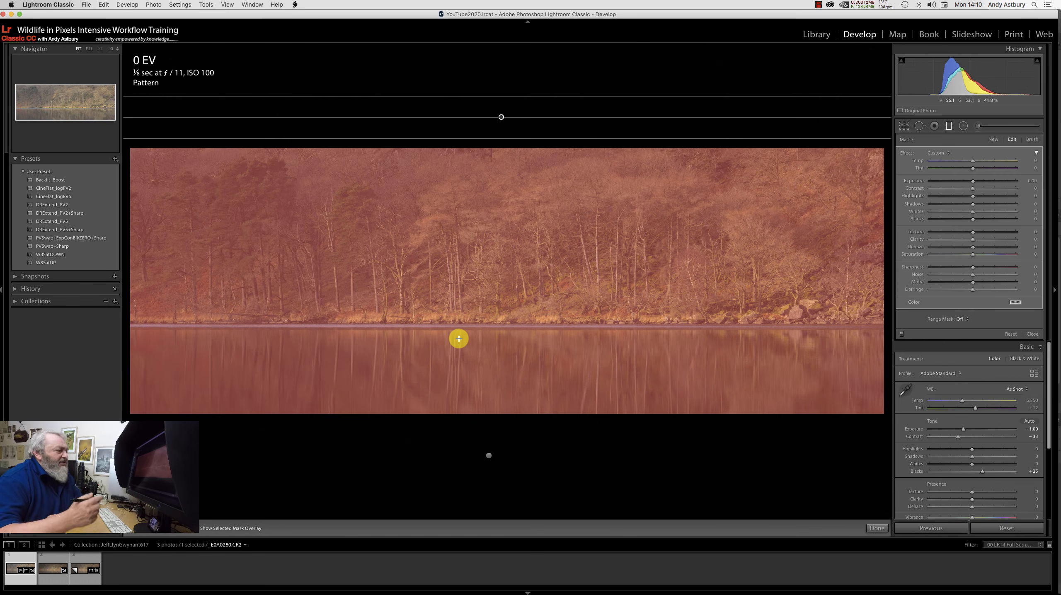
Step: Hide the mask overlay and set the second filter's Exposure to -0.95, Contrast to -15 and Clarity to 7
{"action": "left_click", "coordinate": [193, 536]}
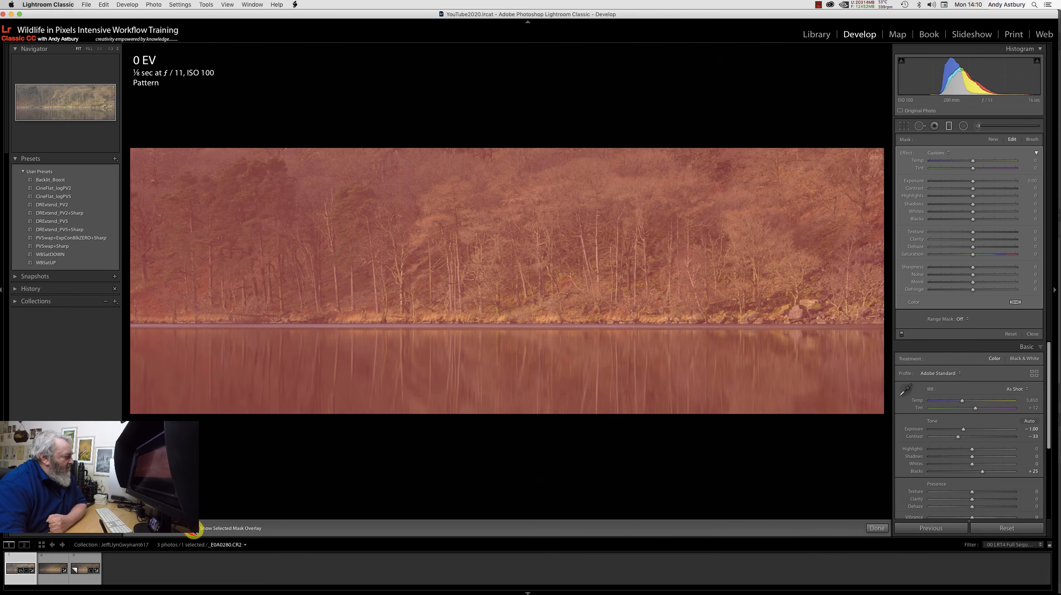
{"action": "left_click", "coordinate": [193, 533]}
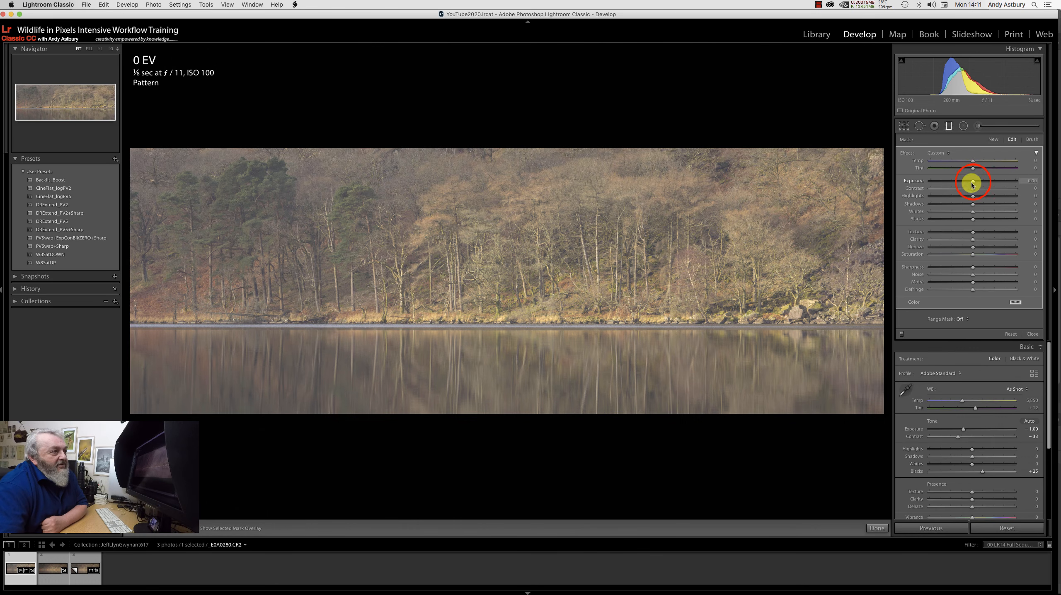
{"action": "left_click_drag", "start_coordinate": [972, 183], "coordinate": [963, 184]}
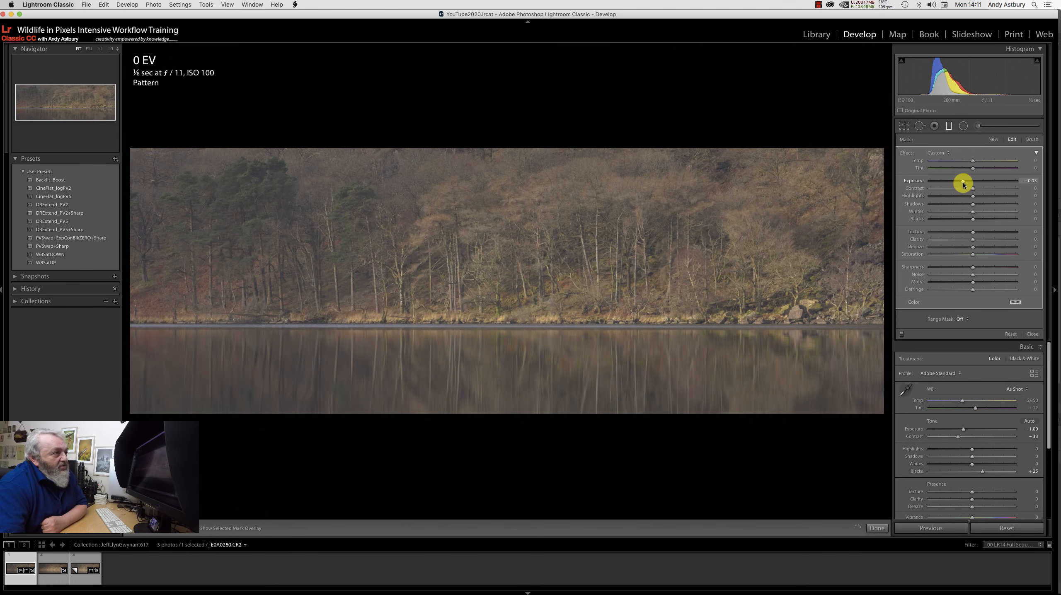
{"action": "left_click", "coordinate": [972, 190]}
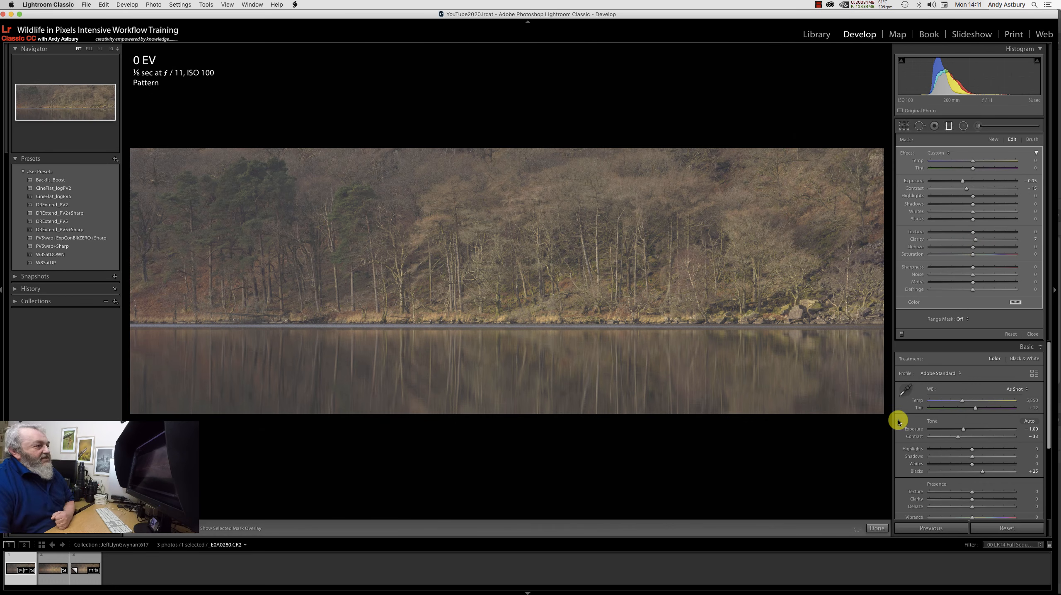
Step: With the mask overlay shown, erase the second graduated filter from the central woodland and its reflection, leaving the outer edges masked, and finish the filter
{"action": "left_click", "coordinate": [194, 530]}
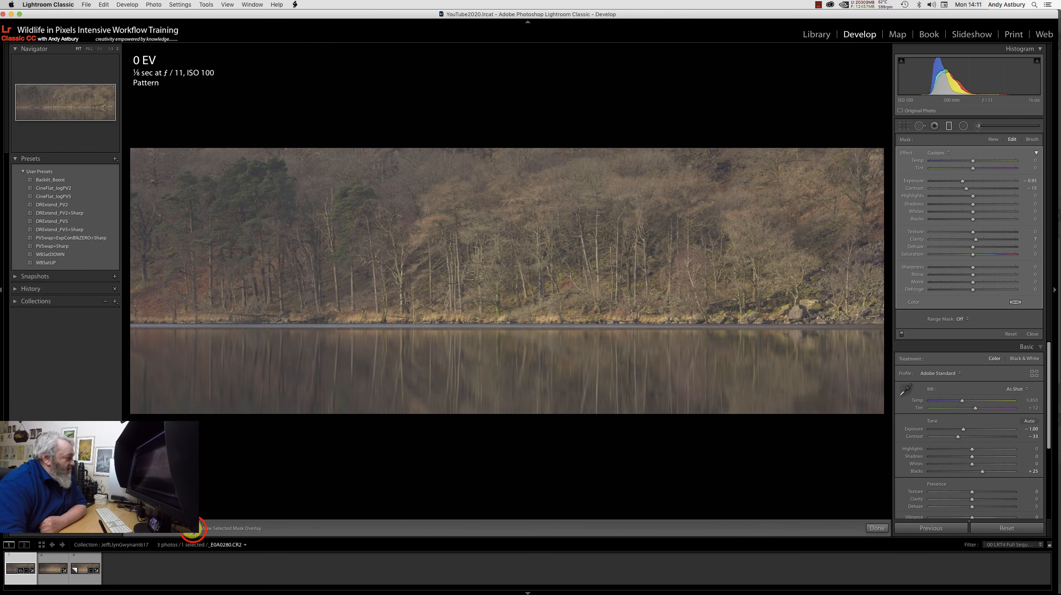
{"action": "left_click", "coordinate": [193, 529]}
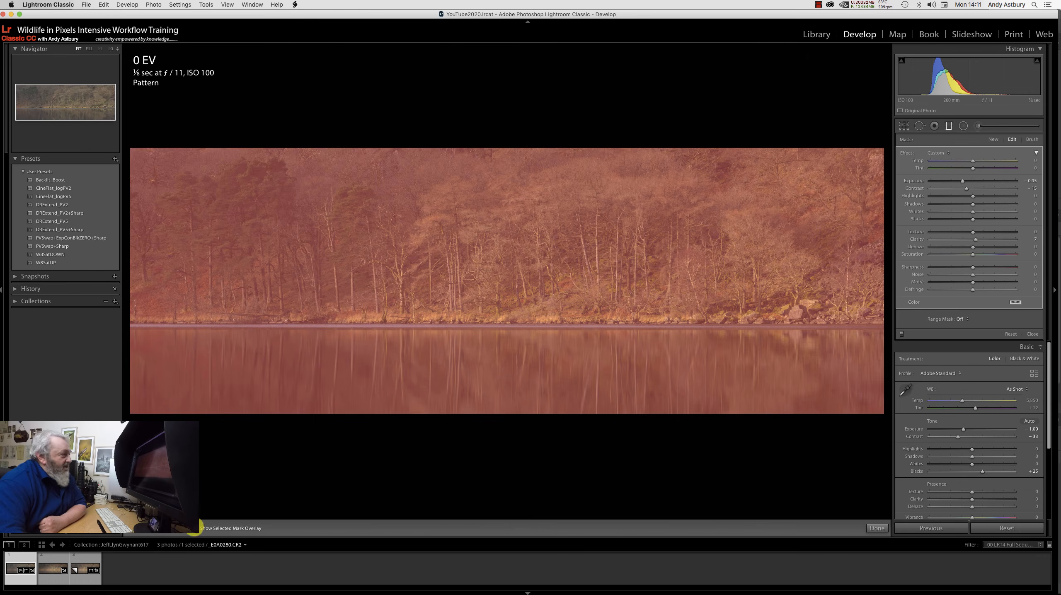
{"action": "left_click", "coordinate": [1032, 140]}
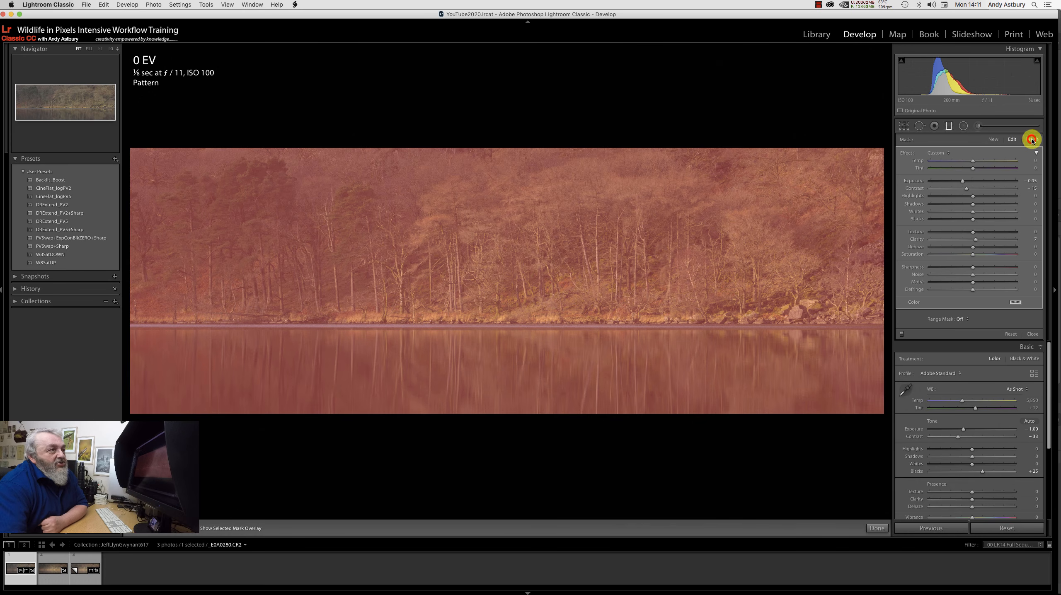
{"action": "left_click", "coordinate": [1011, 317]}
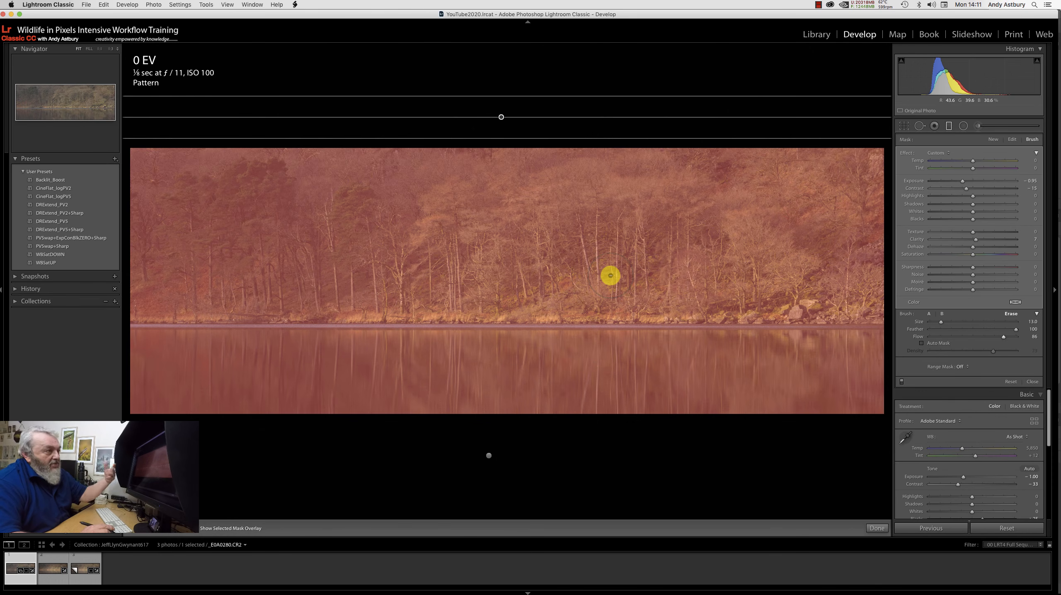
{"action": "mouse_move", "coordinate": [771, 314]}
{"action": "left_mouse_down"}
{"action": "mouse_move", "coordinate": [737, 330]}
{"action": "mouse_move", "coordinate": [758, 313]}
{"action": "mouse_move", "coordinate": [624, 300]}
{"action": "mouse_move", "coordinate": [772, 301]}
{"action": "mouse_move", "coordinate": [343, 310]}
{"action": "mouse_move", "coordinate": [484, 282]}
{"action": "mouse_move", "coordinate": [429, 218]}
{"action": "mouse_move", "coordinate": [571, 192]}
{"action": "mouse_move", "coordinate": [571, 227]}
{"action": "mouse_move", "coordinate": [526, 266]}
{"action": "mouse_move", "coordinate": [665, 278]}
{"action": "mouse_move", "coordinate": [609, 237]}
{"action": "mouse_move", "coordinate": [629, 197]}
{"action": "mouse_move", "coordinate": [687, 211]}
{"action": "mouse_move", "coordinate": [717, 263]}
{"action": "mouse_move", "coordinate": [753, 237]}
{"action": "mouse_move", "coordinate": [766, 283]}
{"action": "mouse_move", "coordinate": [781, 263]}
{"action": "mouse_move", "coordinate": [798, 275]}
{"action": "mouse_move", "coordinate": [730, 220]}
{"action": "mouse_move", "coordinate": [653, 223]}
{"action": "mouse_move", "coordinate": [866, 309]}
{"action": "mouse_move", "coordinate": [828, 304]}
{"action": "mouse_move", "coordinate": [784, 327]}
{"action": "mouse_move", "coordinate": [604, 351]}
{"action": "mouse_move", "coordinate": [623, 354]}
{"action": "mouse_move", "coordinate": [449, 350]}
{"action": "mouse_move", "coordinate": [370, 330]}
{"action": "mouse_move", "coordinate": [620, 389]}
{"action": "mouse_move", "coordinate": [787, 339]}
{"action": "mouse_move", "coordinate": [843, 271]}
{"action": "mouse_move", "coordinate": [834, 228]}
{"action": "mouse_move", "coordinate": [812, 218]}
{"action": "mouse_move", "coordinate": [798, 244]}
{"action": "left_mouse_up"}
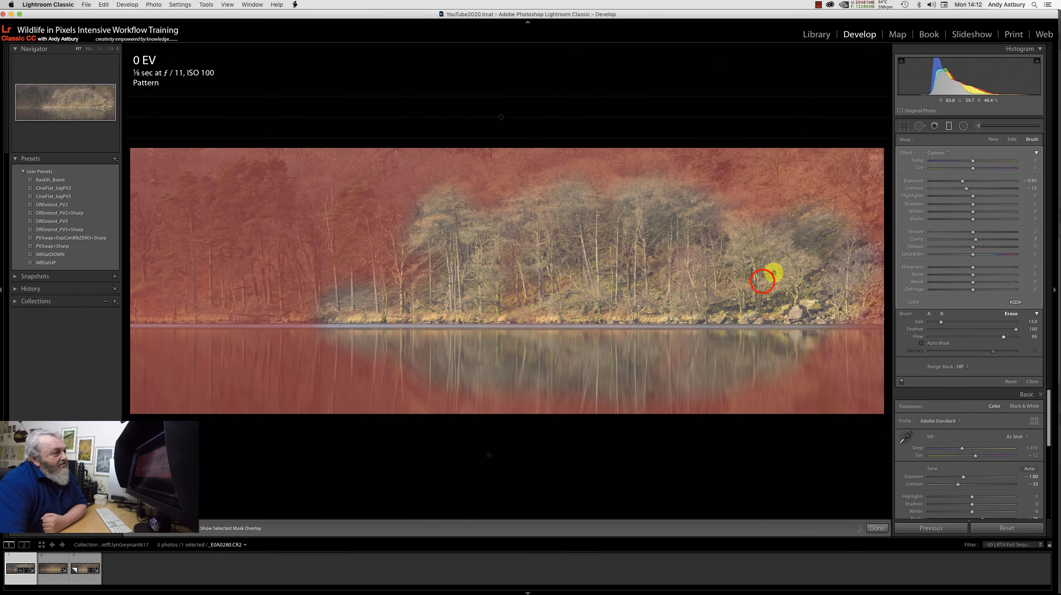
{"action": "mouse_move", "coordinate": [628, 229]}
{"action": "left_mouse_down"}
{"action": "mouse_move", "coordinate": [627, 203]}
{"action": "mouse_move", "coordinate": [462, 234]}
{"action": "mouse_move", "coordinate": [454, 215]}
{"action": "mouse_move", "coordinate": [409, 215]}
{"action": "mouse_move", "coordinate": [403, 245]}
{"action": "mouse_move", "coordinate": [435, 277]}
{"action": "mouse_move", "coordinate": [350, 311]}
{"action": "left_mouse_up"}
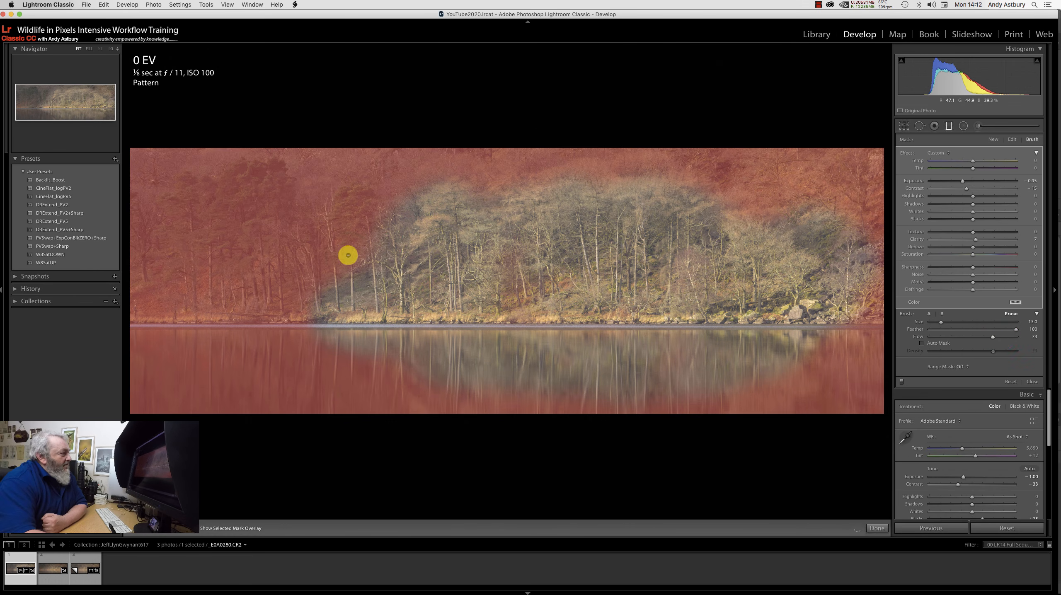
{"action": "mouse_move", "coordinate": [349, 255]}
{"action": "left_mouse_down"}
{"action": "mouse_move", "coordinate": [385, 244]}
{"action": "mouse_move", "coordinate": [286, 271]}
{"action": "mouse_move", "coordinate": [270, 263]}
{"action": "mouse_move", "coordinate": [371, 227]}
{"action": "mouse_move", "coordinate": [204, 287]}
{"action": "mouse_move", "coordinate": [326, 228]}
{"action": "mouse_move", "coordinate": [275, 231]}
{"action": "mouse_move", "coordinate": [282, 203]}
{"action": "mouse_move", "coordinate": [221, 214]}
{"action": "mouse_move", "coordinate": [257, 177]}
{"action": "mouse_move", "coordinate": [244, 179]}
{"action": "mouse_move", "coordinate": [193, 265]}
{"action": "mouse_move", "coordinate": [163, 288]}
{"action": "mouse_move", "coordinate": [194, 286]}
{"action": "mouse_move", "coordinate": [190, 294]}
{"action": "mouse_move", "coordinate": [220, 306]}
{"action": "mouse_move", "coordinate": [156, 317]}
{"action": "mouse_move", "coordinate": [324, 298]}
{"action": "mouse_move", "coordinate": [328, 213]}
{"action": "mouse_move", "coordinate": [313, 202]}
{"action": "mouse_move", "coordinate": [382, 197]}
{"action": "mouse_move", "coordinate": [394, 209]}
{"action": "mouse_move", "coordinate": [337, 194]}
{"action": "mouse_move", "coordinate": [401, 206]}
{"action": "mouse_move", "coordinate": [616, 184]}
{"action": "mouse_move", "coordinate": [836, 217]}
{"action": "mouse_move", "coordinate": [822, 231]}
{"action": "mouse_move", "coordinate": [850, 229]}
{"action": "mouse_move", "coordinate": [841, 247]}
{"action": "mouse_move", "coordinate": [700, 182]}
{"action": "mouse_move", "coordinate": [833, 205]}
{"action": "mouse_move", "coordinate": [848, 218]}
{"action": "mouse_move", "coordinate": [817, 262]}
{"action": "mouse_move", "coordinate": [813, 326]}
{"action": "mouse_move", "coordinate": [816, 348]}
{"action": "mouse_move", "coordinate": [850, 341]}
{"action": "mouse_move", "coordinate": [823, 371]}
{"action": "mouse_move", "coordinate": [684, 388]}
{"action": "mouse_move", "coordinate": [634, 376]}
{"action": "mouse_move", "coordinate": [445, 375]}
{"action": "mouse_move", "coordinate": [298, 351]}
{"action": "mouse_move", "coordinate": [260, 365]}
{"action": "mouse_move", "coordinate": [282, 357]}
{"action": "mouse_move", "coordinate": [287, 334]}
{"action": "mouse_move", "coordinate": [218, 324]}
{"action": "mouse_move", "coordinate": [162, 325]}
{"action": "mouse_move", "coordinate": [189, 339]}
{"action": "mouse_move", "coordinate": [158, 332]}
{"action": "mouse_move", "coordinate": [178, 353]}
{"action": "mouse_move", "coordinate": [223, 367]}
{"action": "mouse_move", "coordinate": [199, 372]}
{"action": "mouse_move", "coordinate": [342, 379]}
{"action": "mouse_move", "coordinate": [380, 367]}
{"action": "mouse_move", "coordinate": [507, 379]}
{"action": "mouse_move", "coordinate": [664, 365]}
{"action": "mouse_move", "coordinate": [827, 375]}
{"action": "mouse_move", "coordinate": [856, 363]}
{"action": "left_mouse_up"}
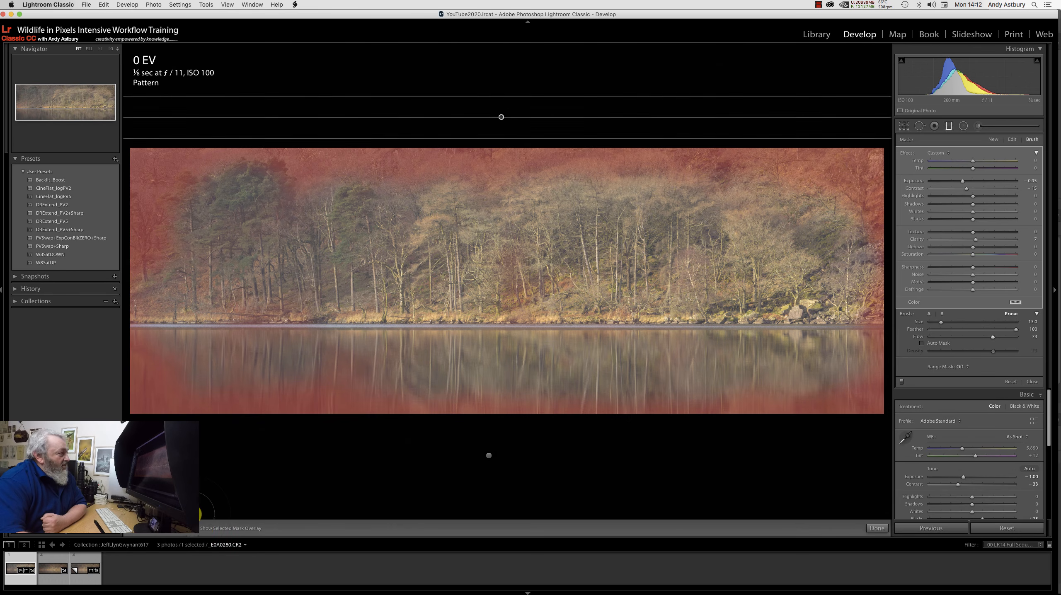
{"action": "key", "text": "o"}
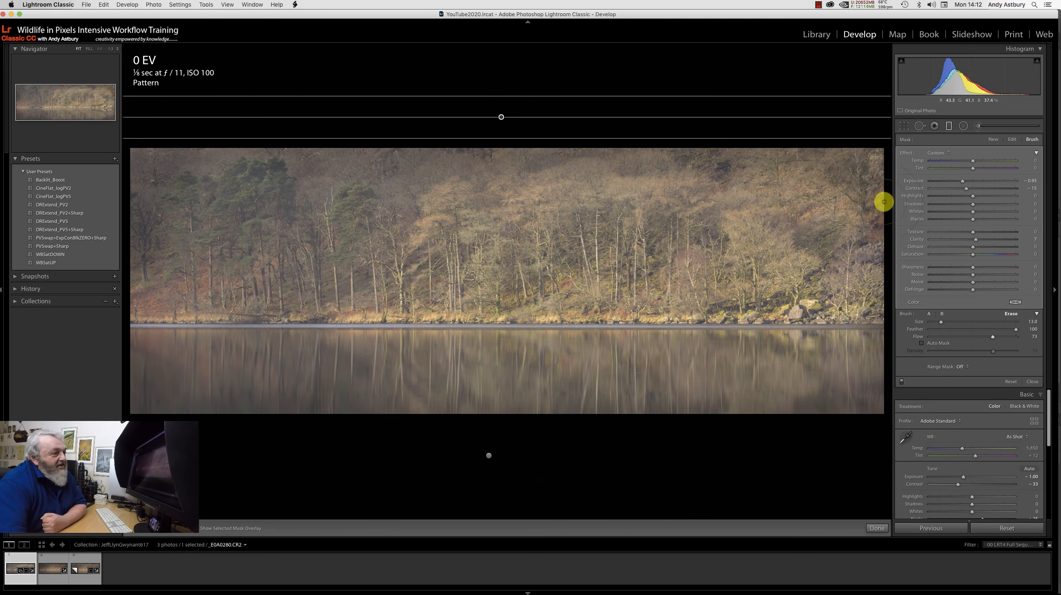
{"action": "left_click", "coordinate": [876, 522]}
{"action": "left_click", "coordinate": [873, 527]}
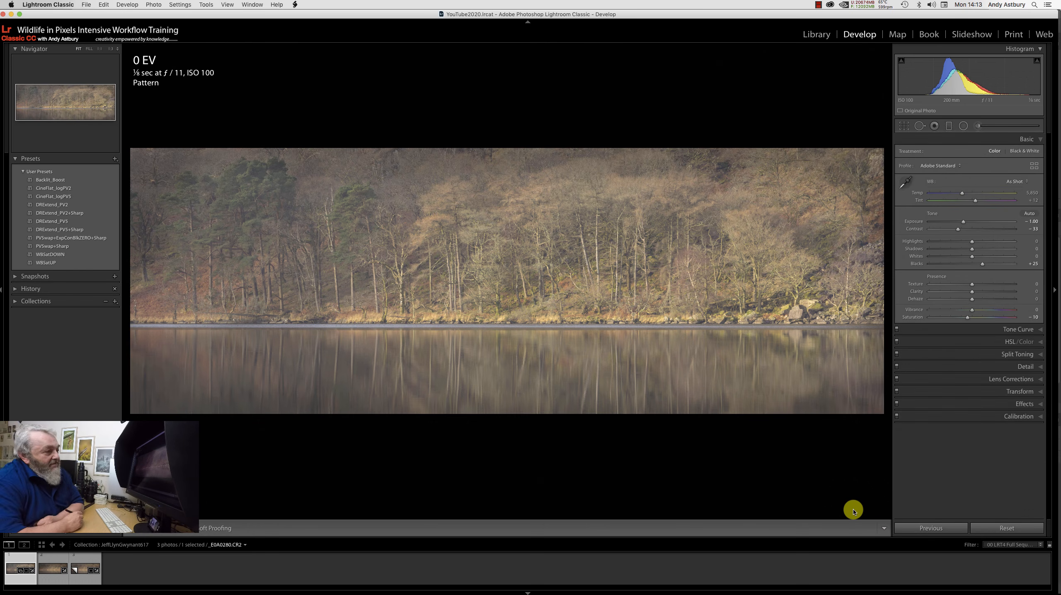
Step: Open the adjusted panorama in Adobe Photoshop 2020 for further editing
{"action": "right_click", "coordinate": [448, 276]}
{"action": "mouse_move", "coordinate": [454, 281]}
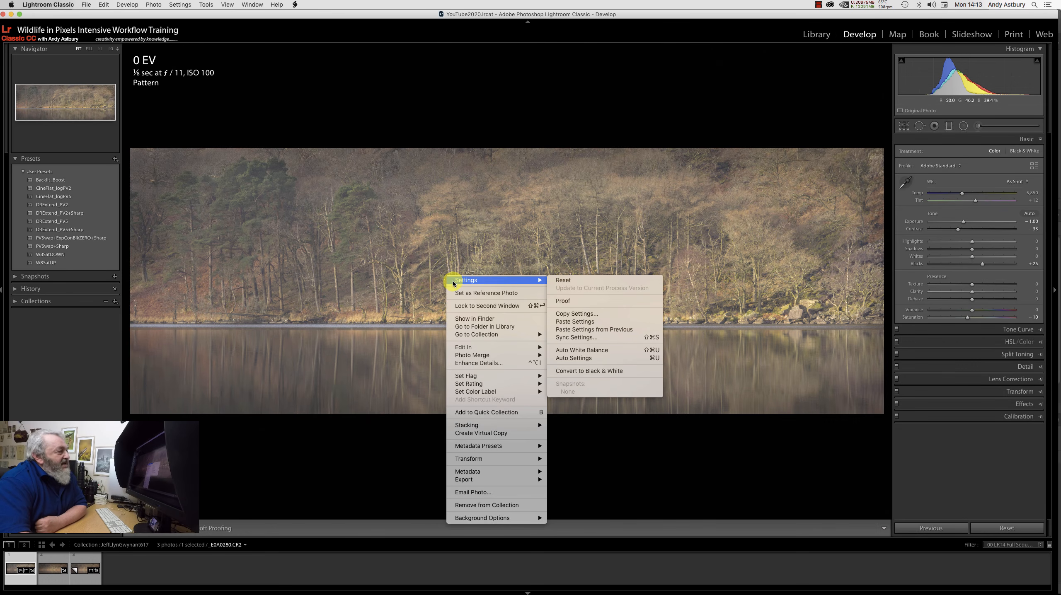
{"action": "mouse_move", "coordinate": [544, 348]}
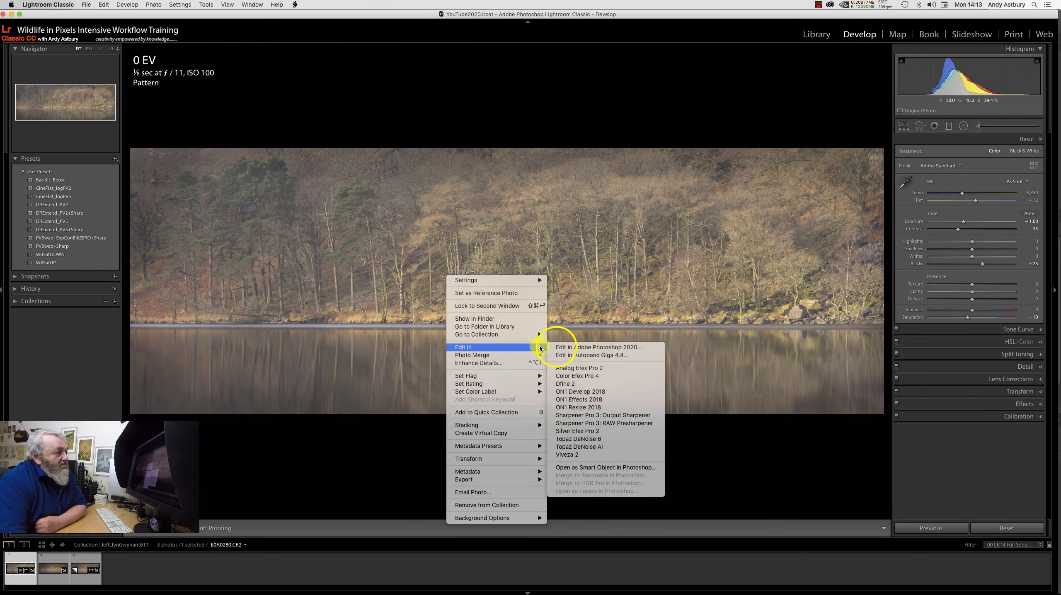
{"action": "left_click", "coordinate": [557, 348]}
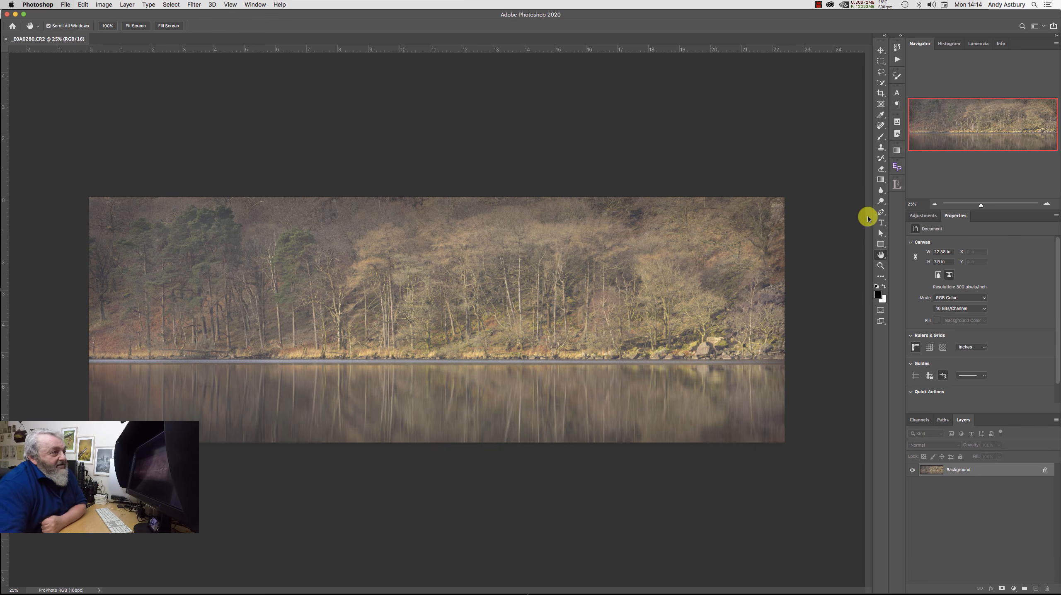
Step: Place a horizontal guide along the waterline at the foot of the far shore, check it at the image's left end and view the whole photo
{"action": "double_click", "coordinate": [881, 266]}
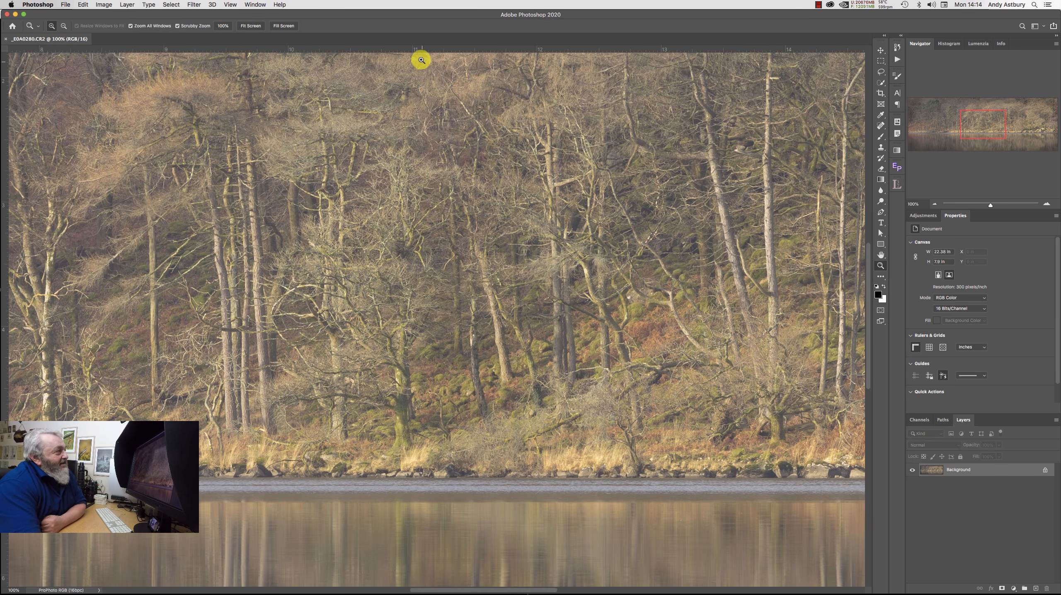
{"action": "left_click_drag", "start_coordinate": [416, 50], "coordinate": [476, 478]}
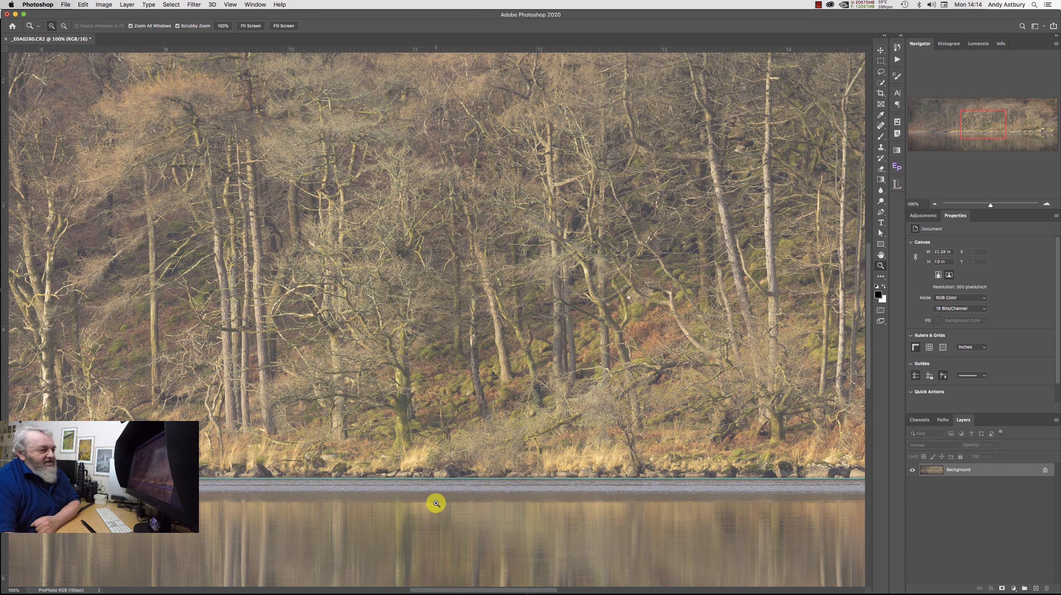
{"action": "left_click_drag", "start_coordinate": [507, 590], "coordinate": [291, 591]}
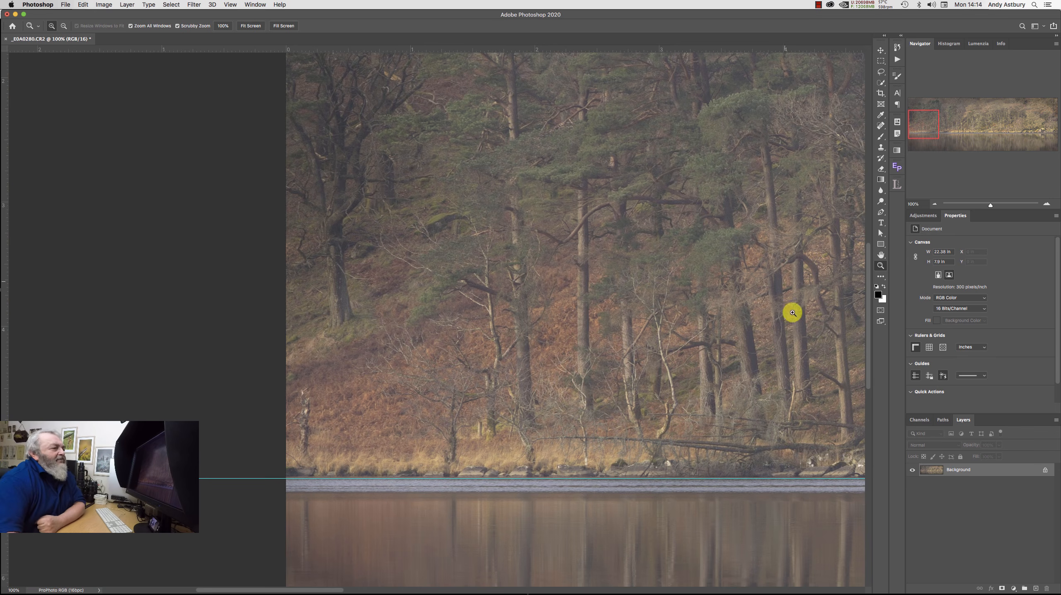
{"action": "left_click", "coordinate": [881, 255]}
{"action": "double_click", "coordinate": [881, 255]}
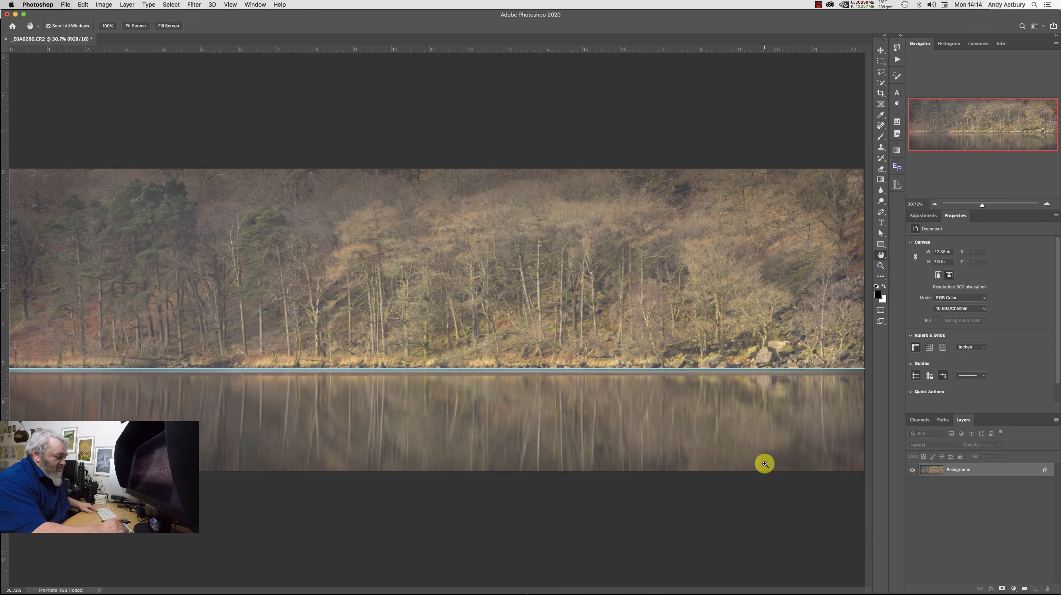
{"action": "key", "text": "super+minus"}
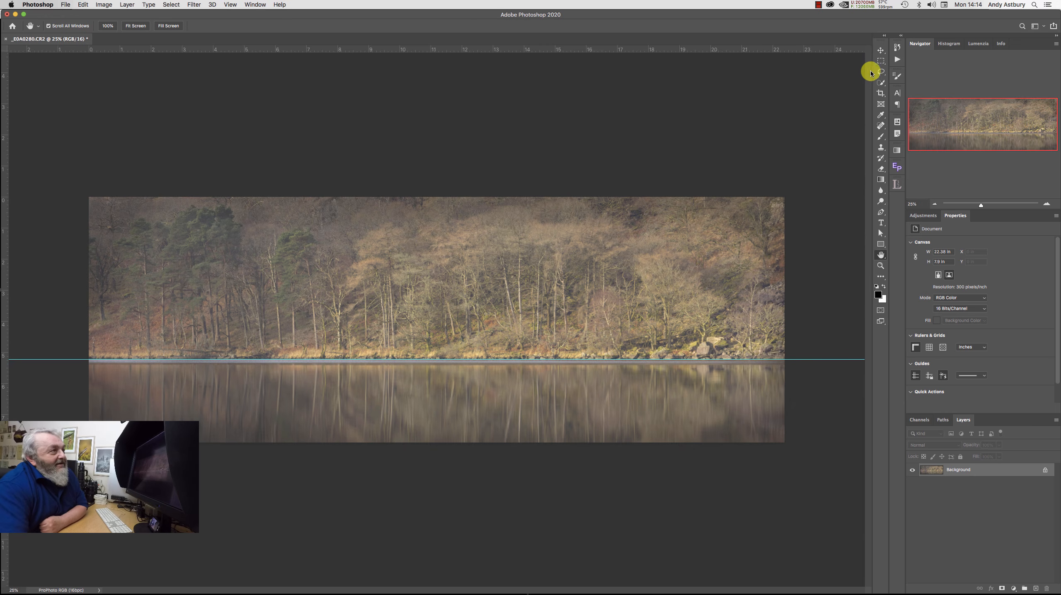
Step: Select everything above the guide with the Rectangular Marquee, copy it to a new layer and check the copy with the Background hidden briefly
{"action": "left_click", "coordinate": [880, 62]}
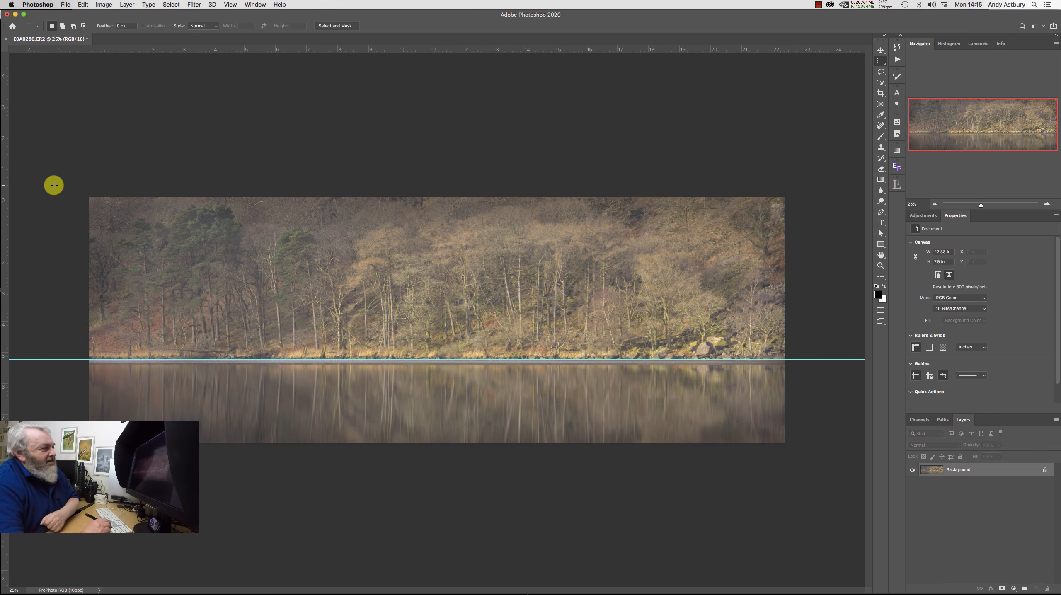
{"action": "left_click_drag", "start_coordinate": [71, 166], "coordinate": [833, 365]}
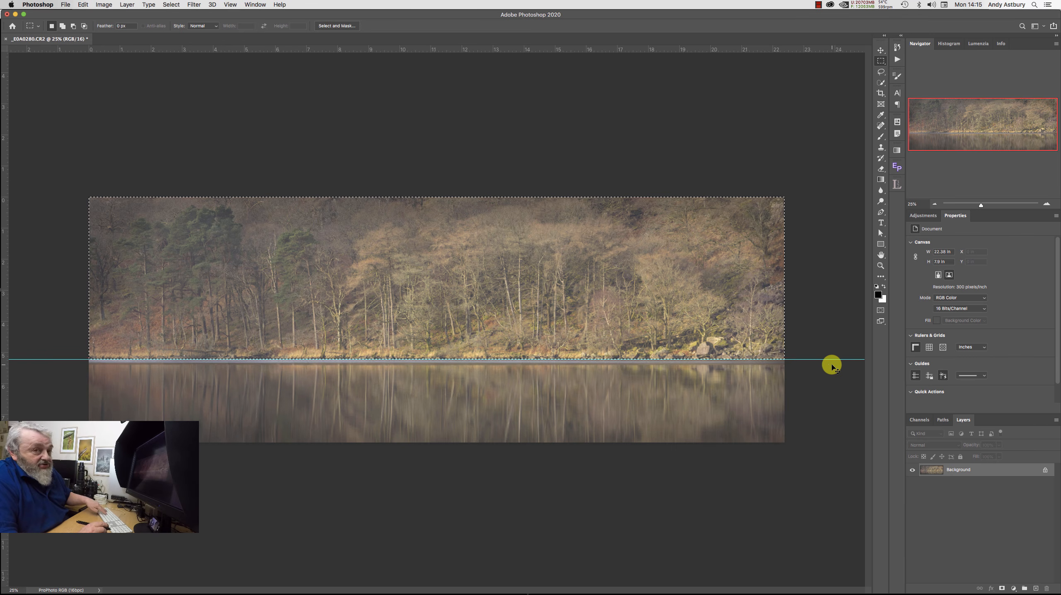
{"action": "key", "text": "super+j"}
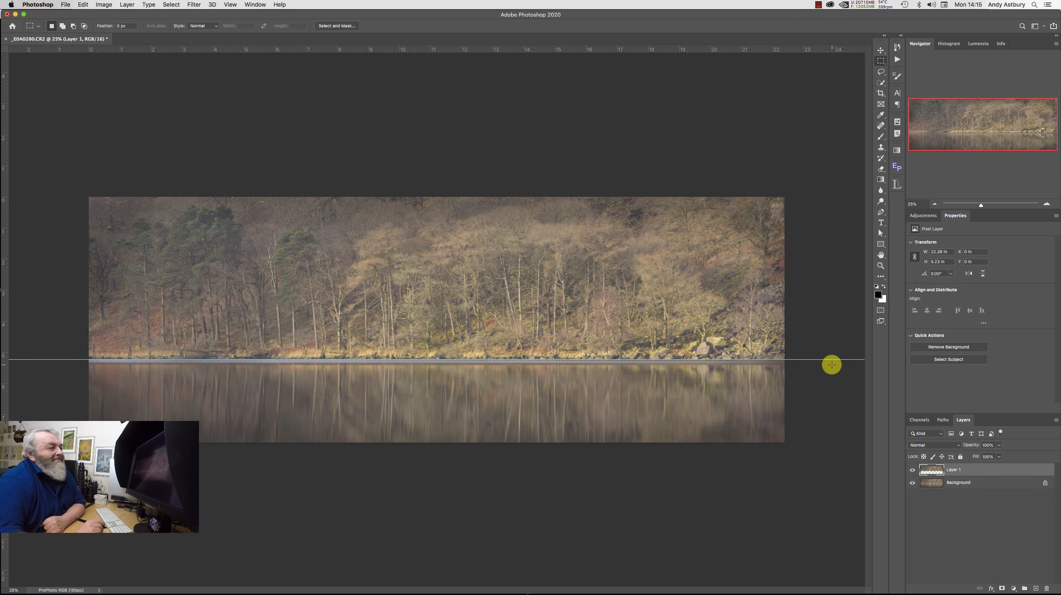
{"action": "left_click", "coordinate": [900, 488]}
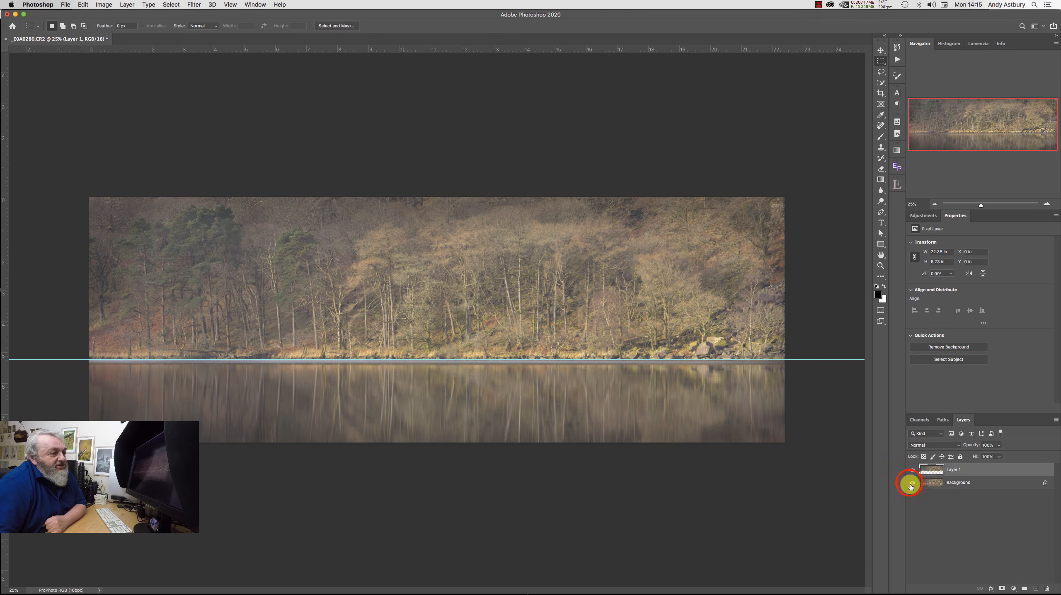
{"action": "left_click", "coordinate": [910, 484]}
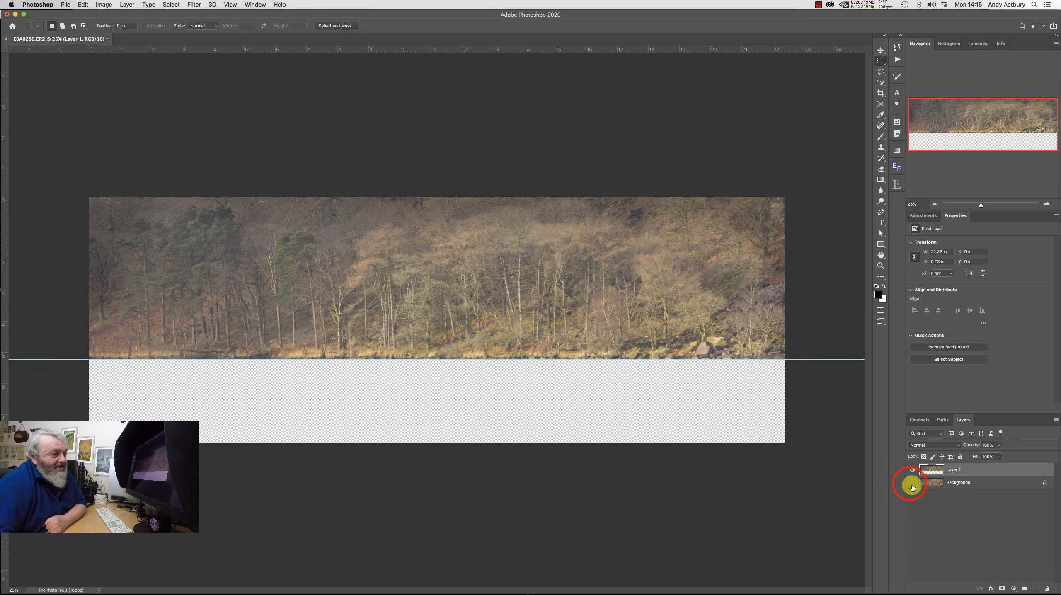
{"action": "left_click", "coordinate": [910, 484]}
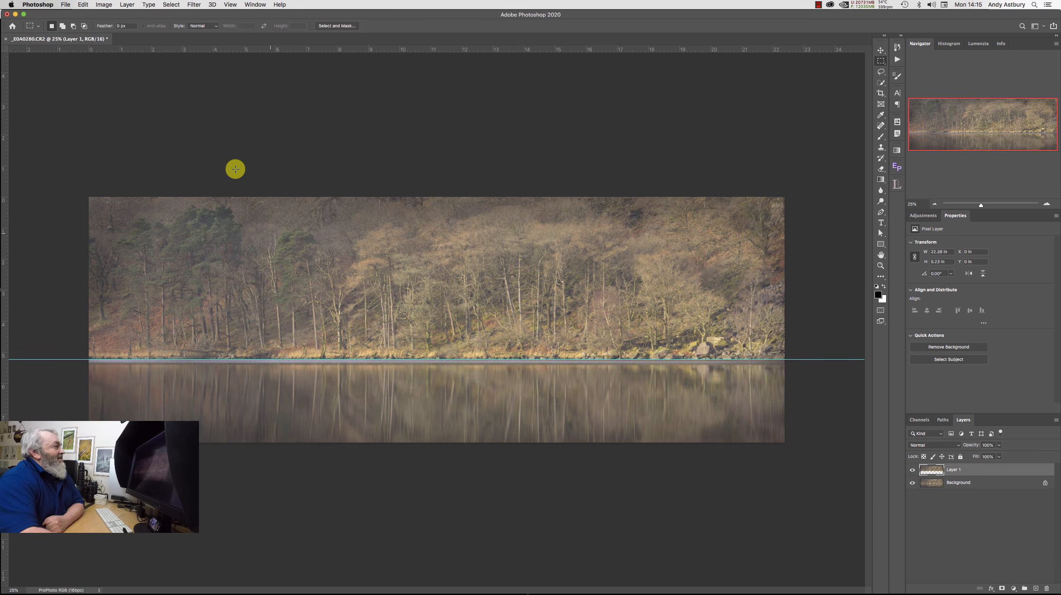
Step: Hide the guides in the document view
{"action": "left_click", "coordinate": [228, 5]}
{"action": "mouse_move", "coordinate": [266, 164]}
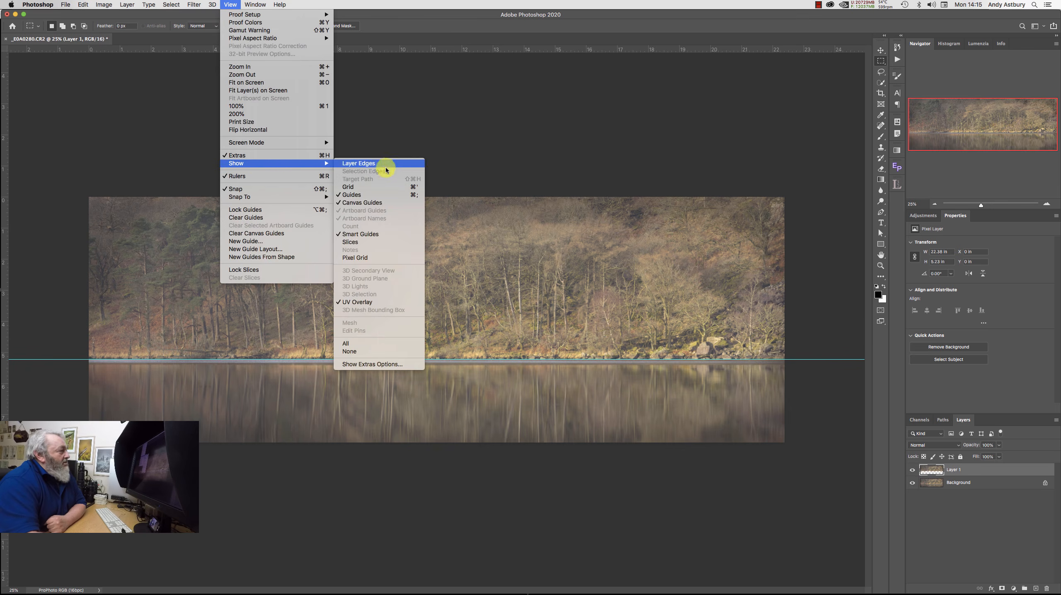
{"action": "left_click", "coordinate": [354, 197]}
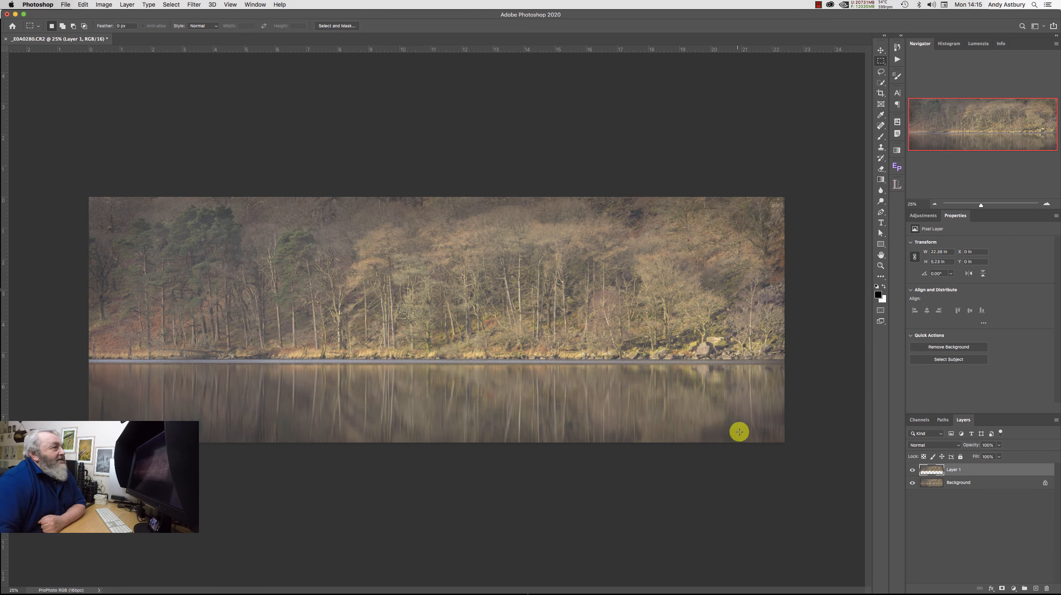
Step: With transform controls shown for the Move tool, flip the copied woodland layer down over the water to about -83% height and commit the transform
{"action": "left_click", "coordinate": [881, 45]}
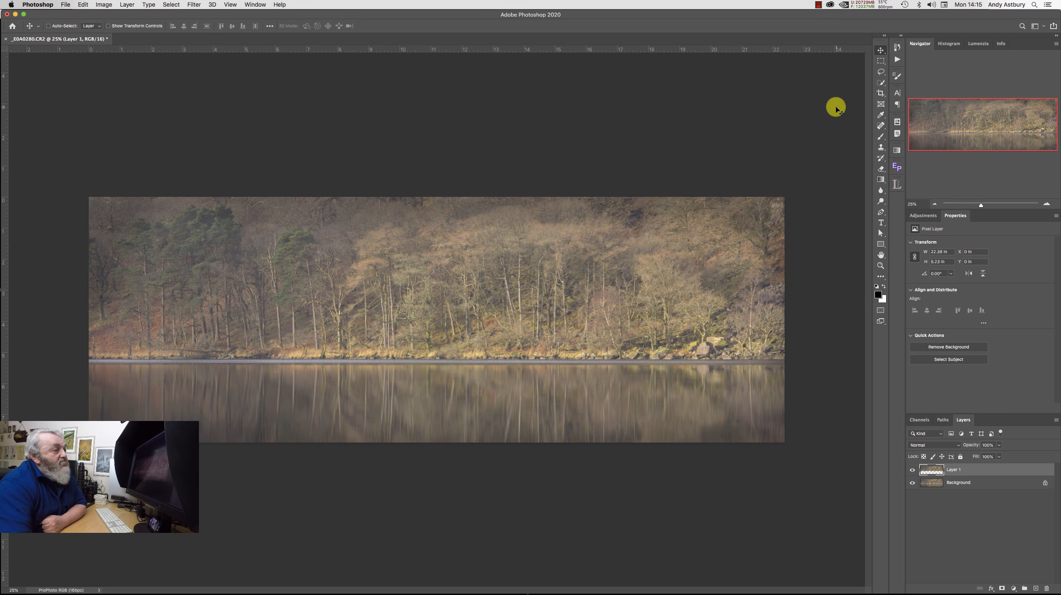
{"action": "left_click", "coordinate": [107, 26]}
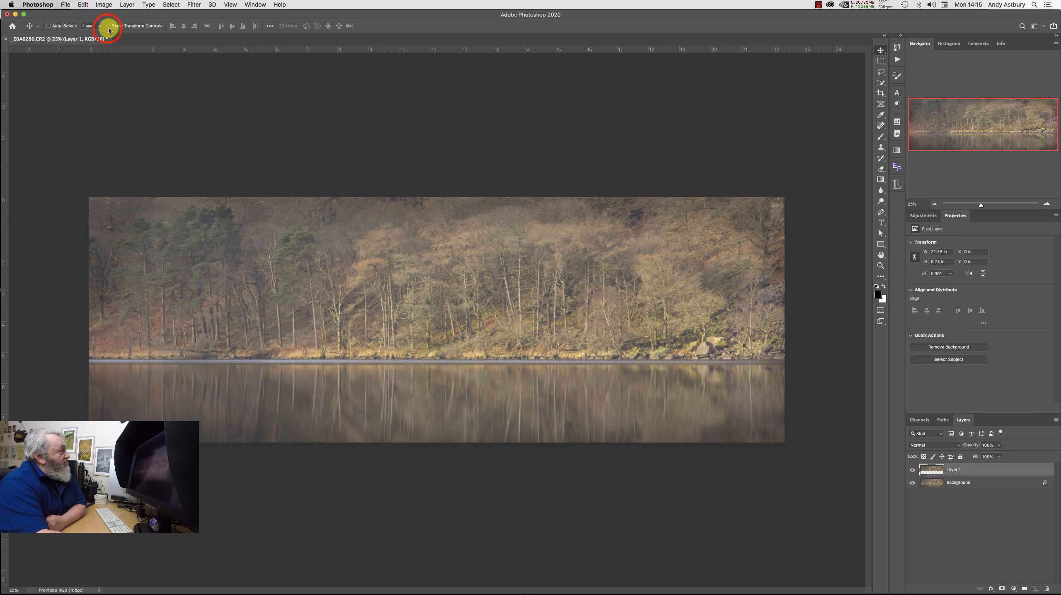
{"action": "left_click", "coordinate": [109, 28]}
{"action": "left_click", "coordinate": [108, 28]}
{"action": "left_click", "coordinate": [108, 28]}
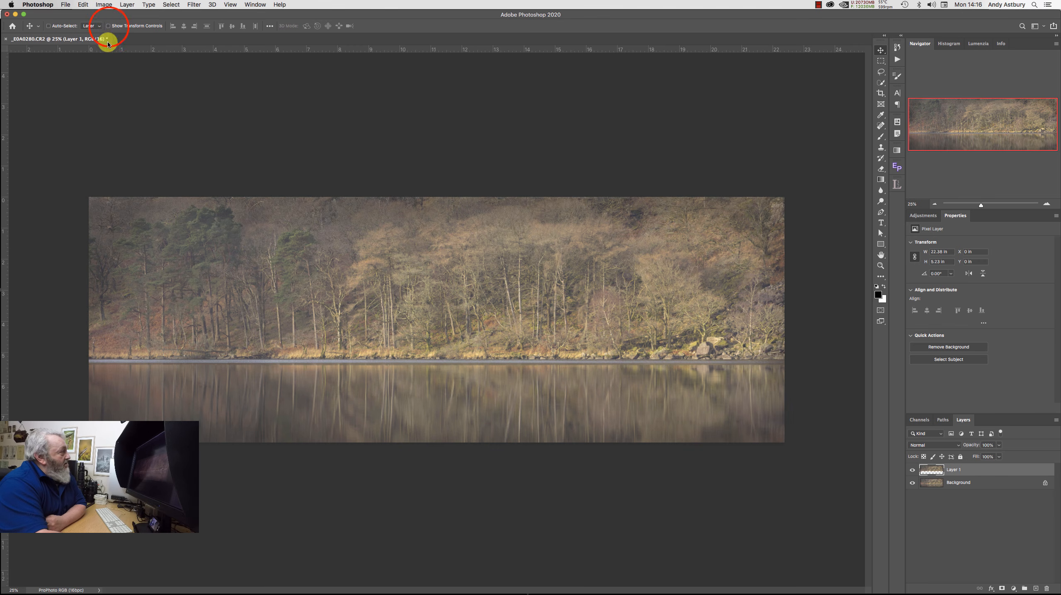
{"action": "left_click", "coordinate": [109, 27]}
{"action": "left_click", "coordinate": [107, 26]}
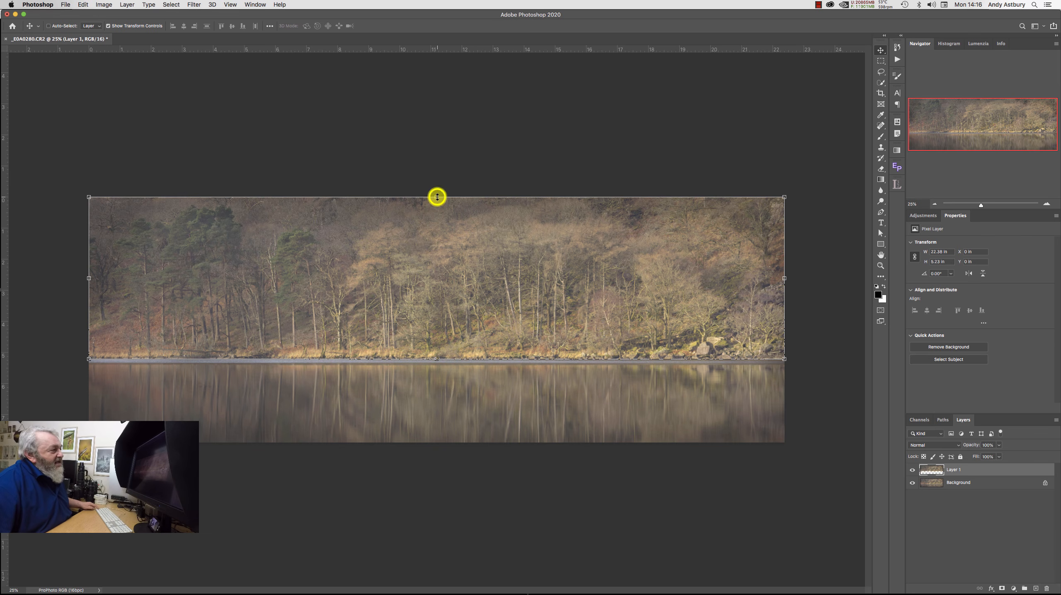
{"action": "left_click", "coordinate": [438, 198]}
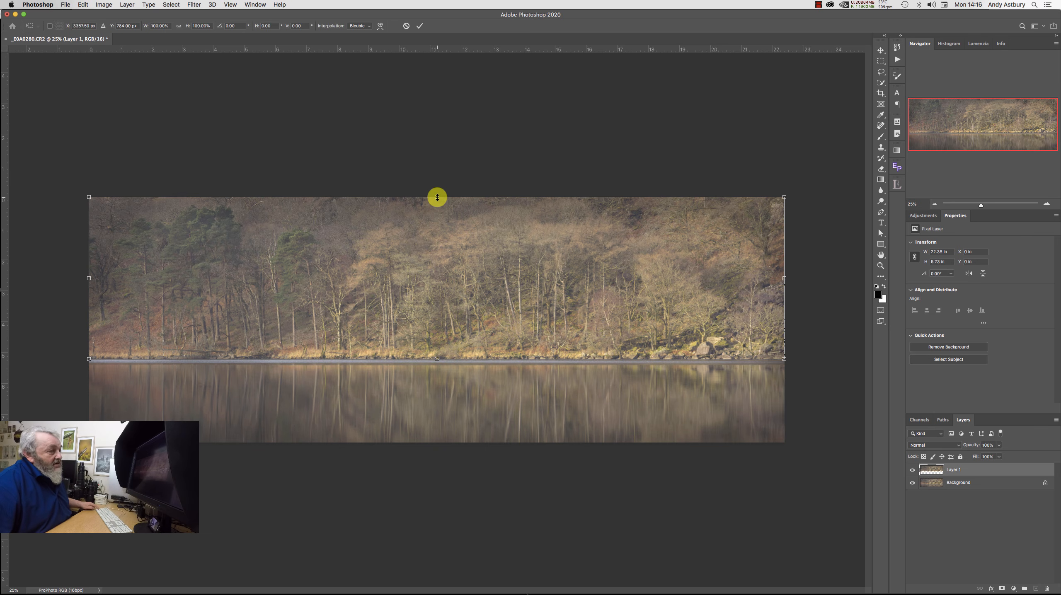
{"action": "left_click_drag", "start_coordinate": [437, 198], "coordinate": [430, 496]}
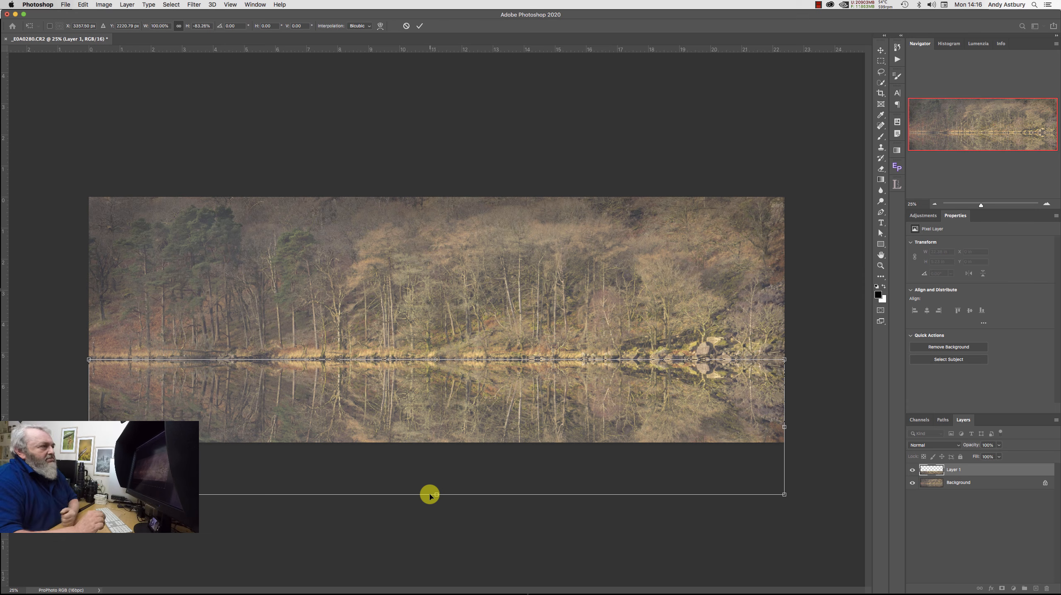
{"action": "left_click", "coordinate": [422, 28]}
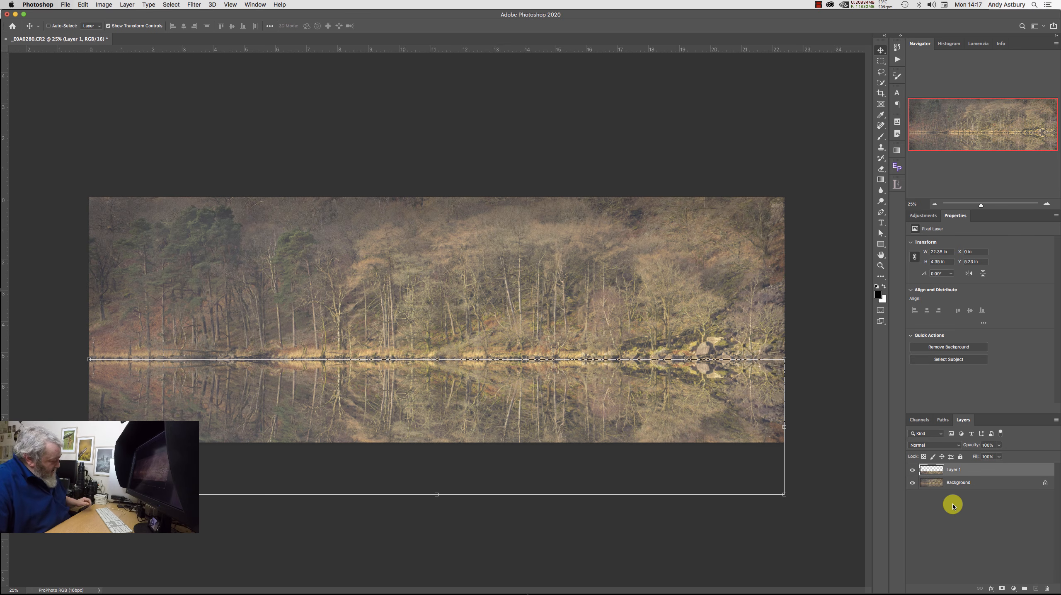
Step: Duplicate the flipped woodland layer, hide the duplicate and view the shoreline at 100%
{"action": "key", "text": "super+j"}
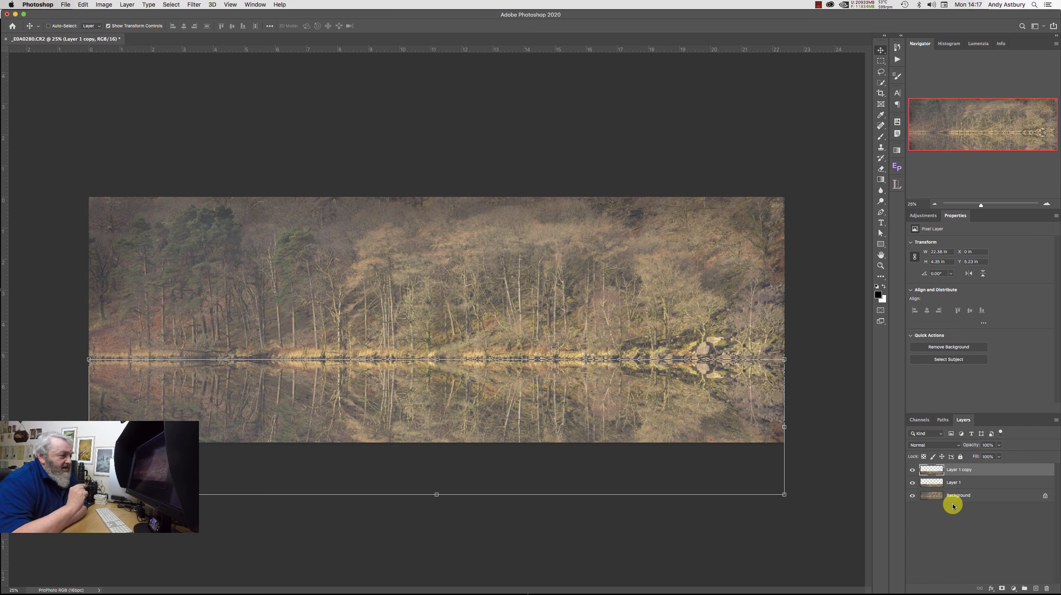
{"action": "left_click", "coordinate": [912, 471]}
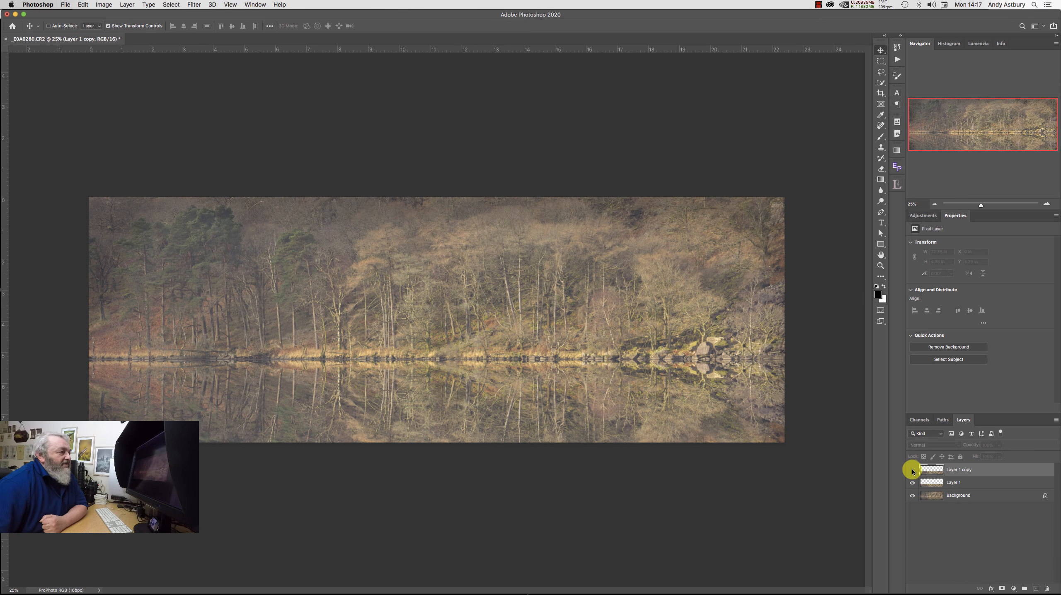
{"action": "left_click", "coordinate": [881, 268]}
{"action": "double_click", "coordinate": [881, 268]}
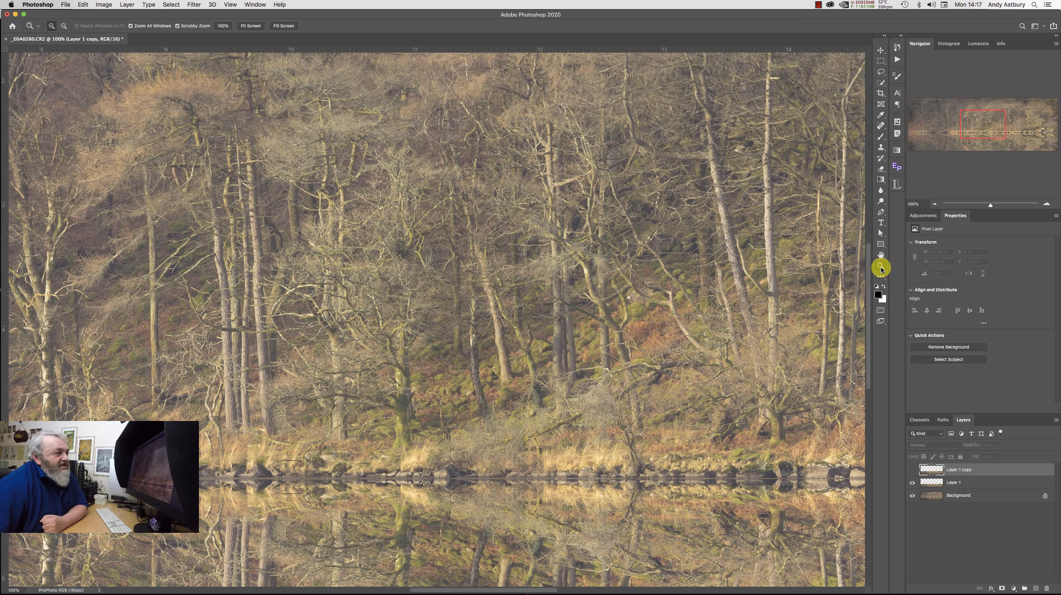
Step: Apply a Gaussian Blur with a radius of 1.0 pixel to the visible flipped woodland layer, Layer 1
{"action": "scroll", "coordinate": [869, 315], "scroll_direction": "down", "scroll_amount": 10}
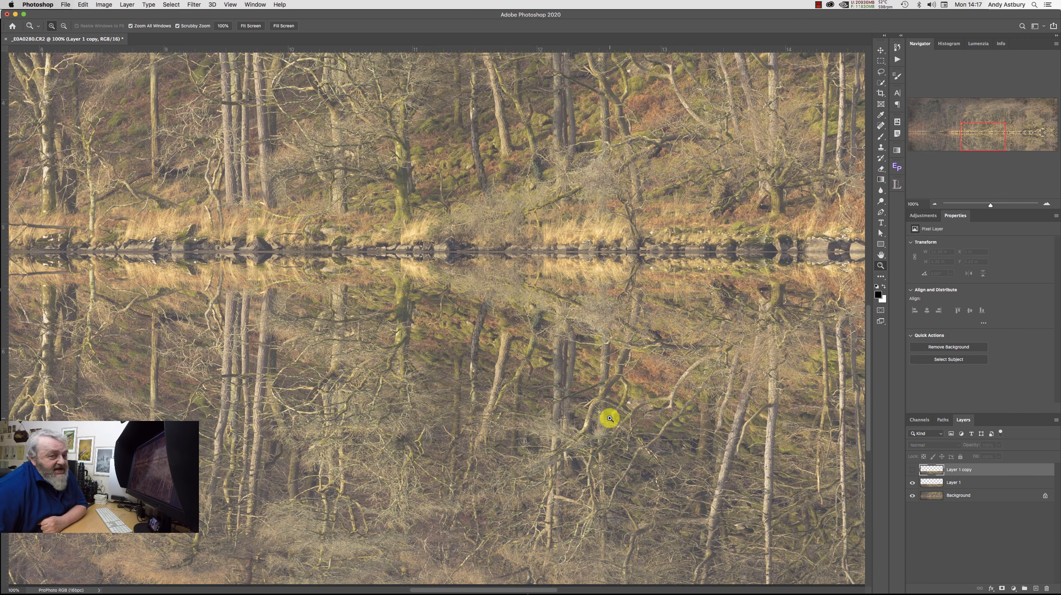
{"action": "left_click", "coordinate": [928, 483]}
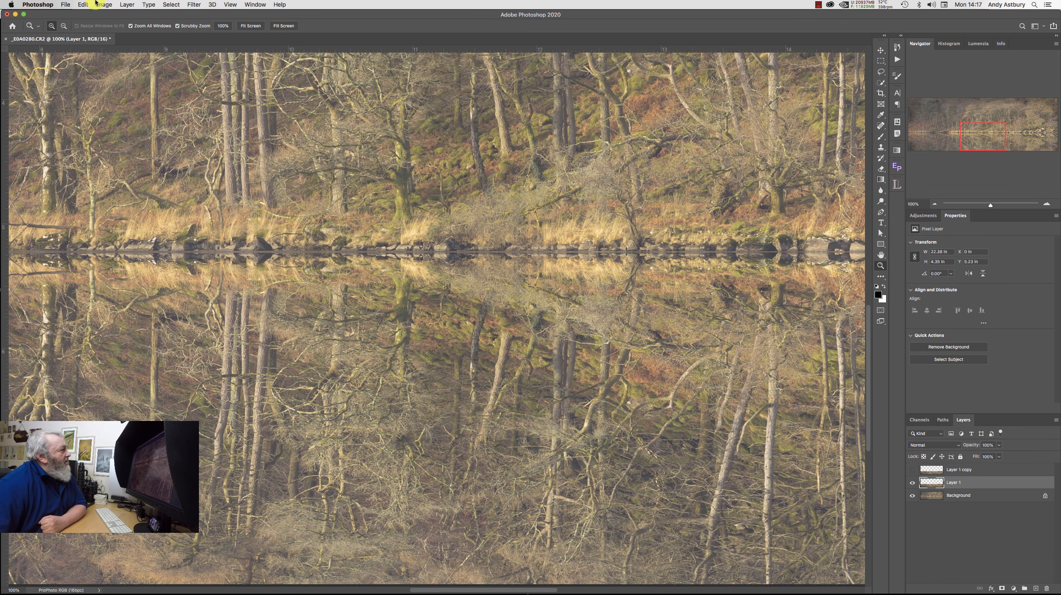
{"action": "left_click", "coordinate": [192, 4]}
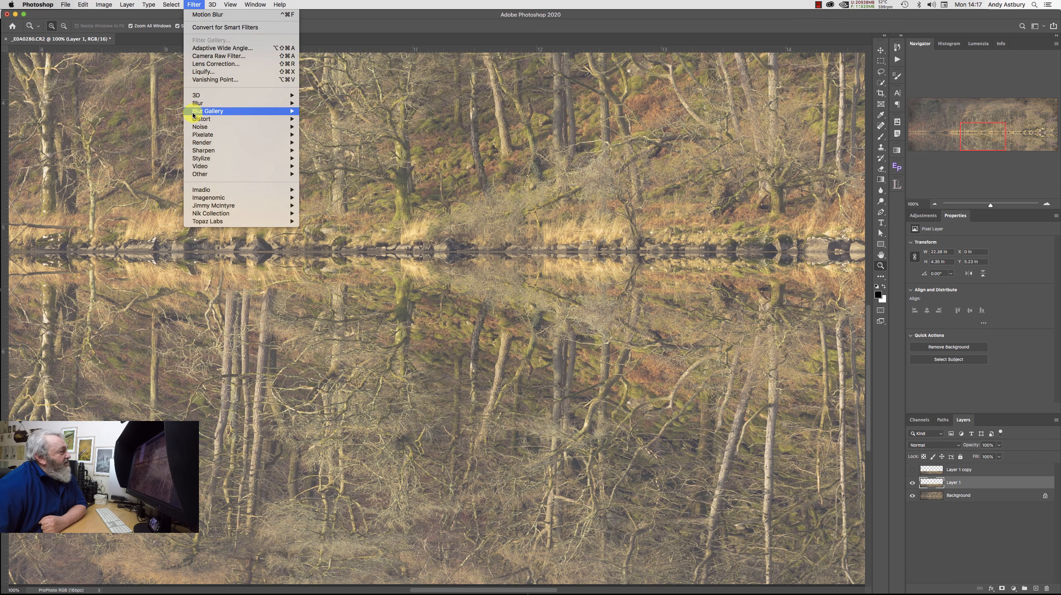
{"action": "mouse_move", "coordinate": [195, 102]}
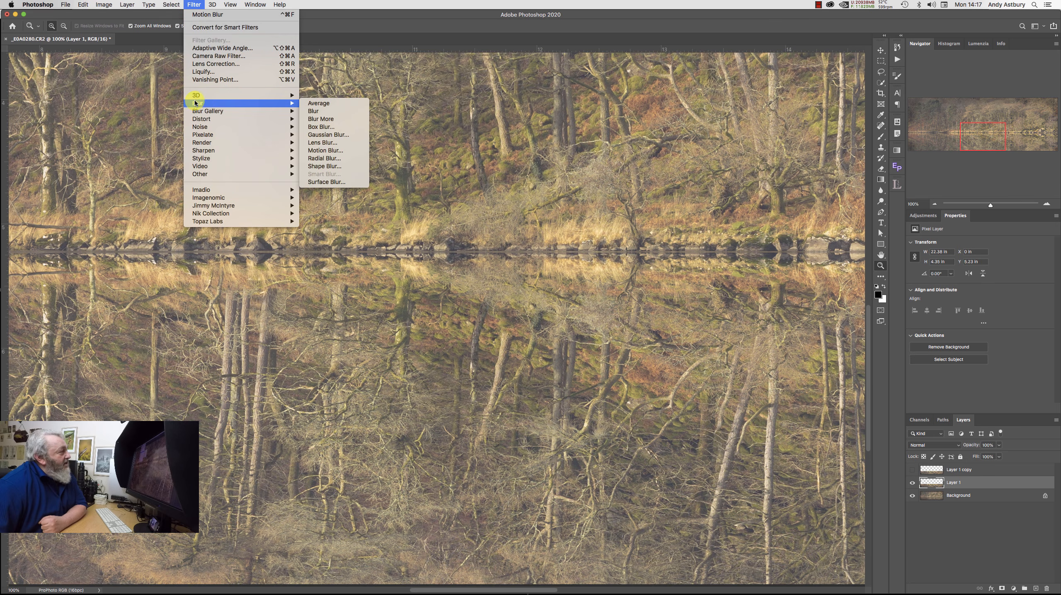
{"action": "left_click", "coordinate": [321, 135]}
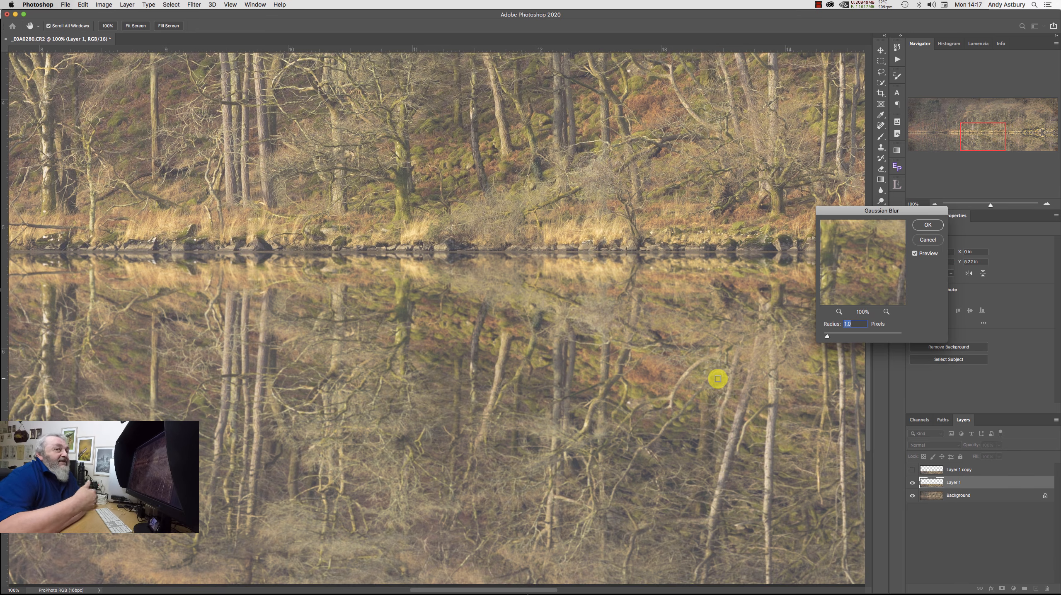
{"action": "left_click", "coordinate": [927, 225]}
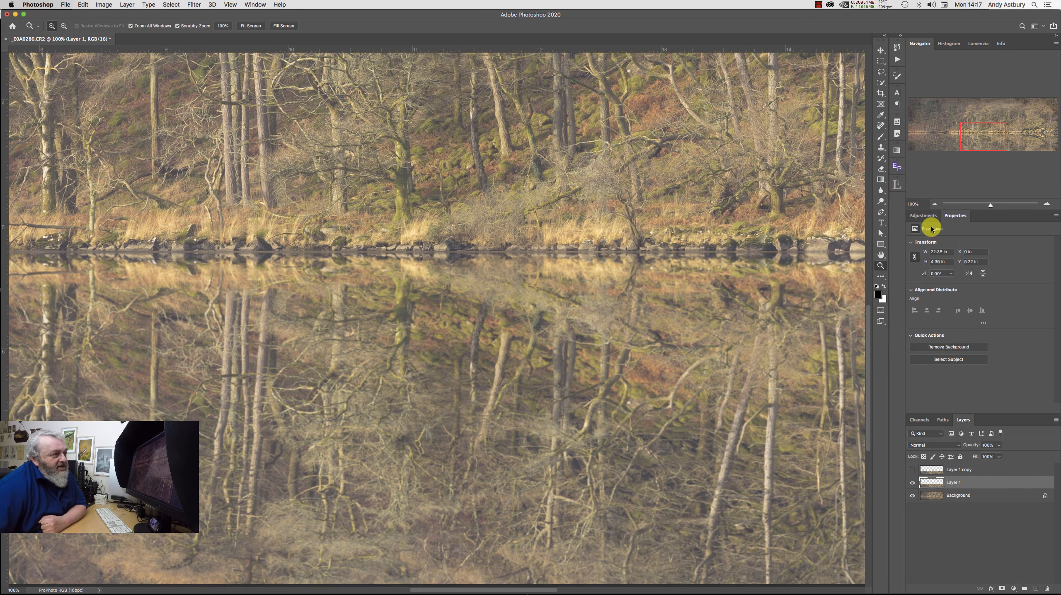
Step: Delete the hidden duplicate of the reflection layer and duplicate the blurred Layer 1 instead
{"action": "left_click", "coordinate": [956, 470]}
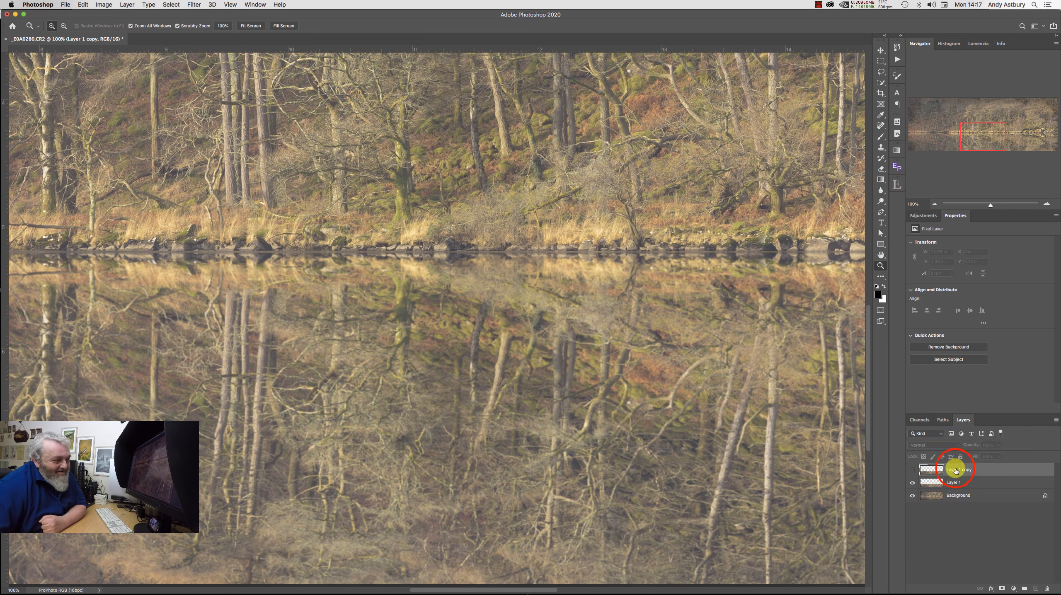
{"action": "left_click_drag", "start_coordinate": [956, 470], "coordinate": [1047, 589]}
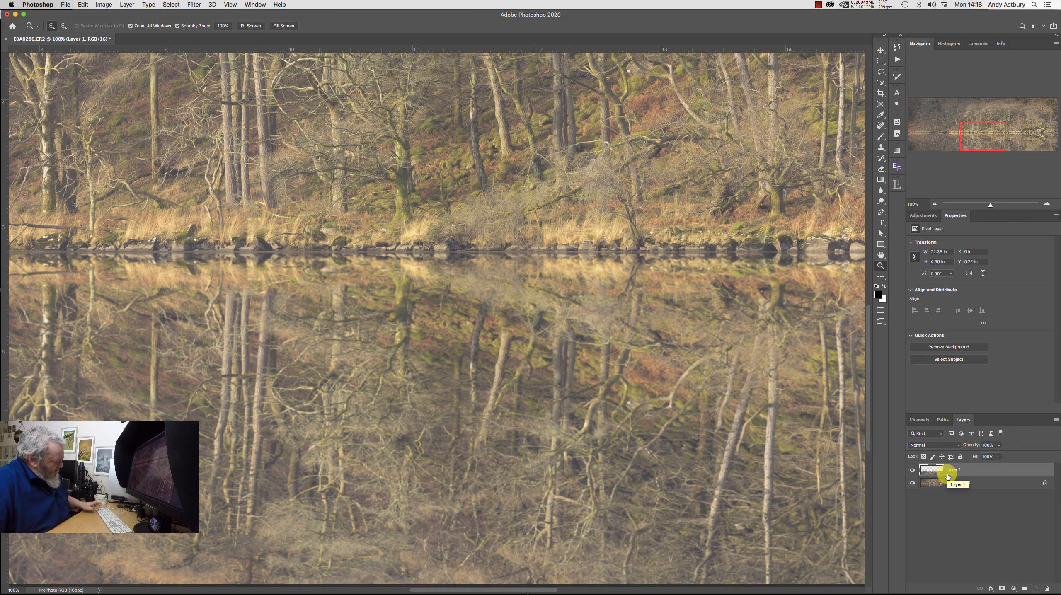
{"action": "key", "text": "super+j"}
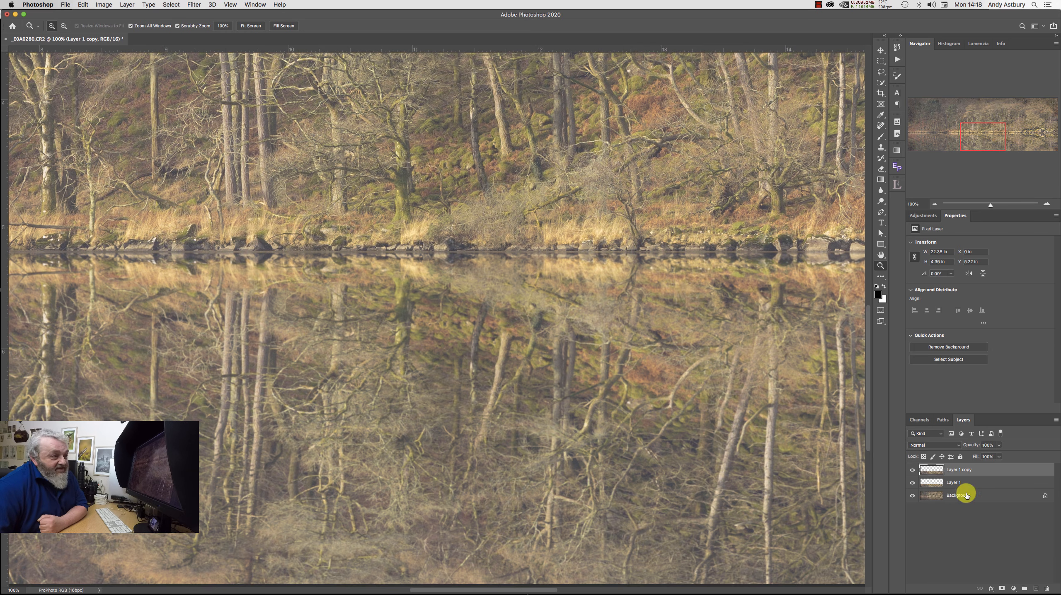
Step: Rename the lower reflection layer as GB and its copy above as MB
{"action": "left_click", "coordinate": [957, 482]}
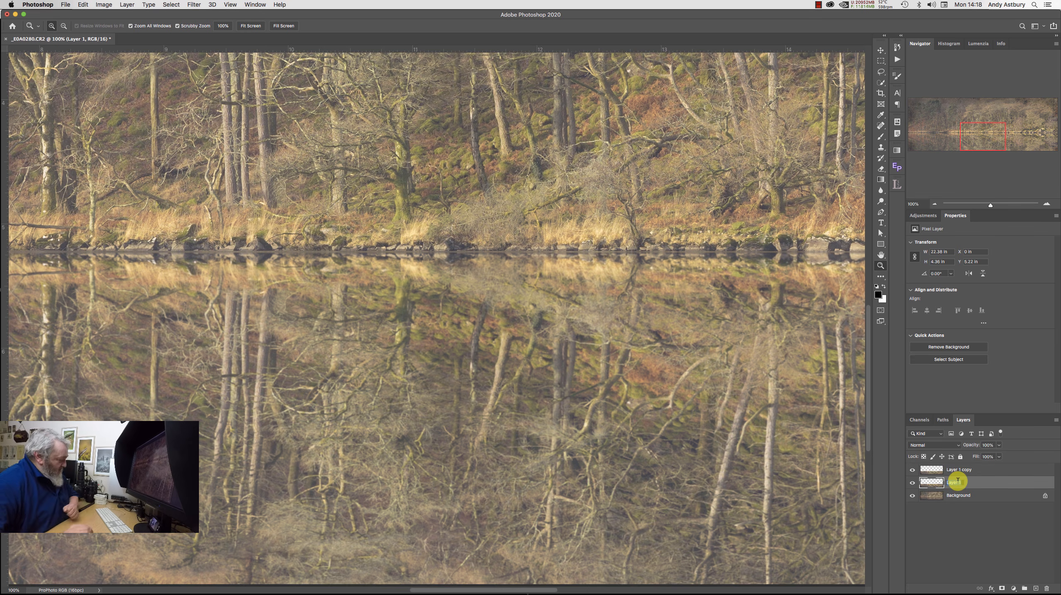
{"action": "double_click", "coordinate": [957, 482]}
{"action": "type", "text": "GB"}
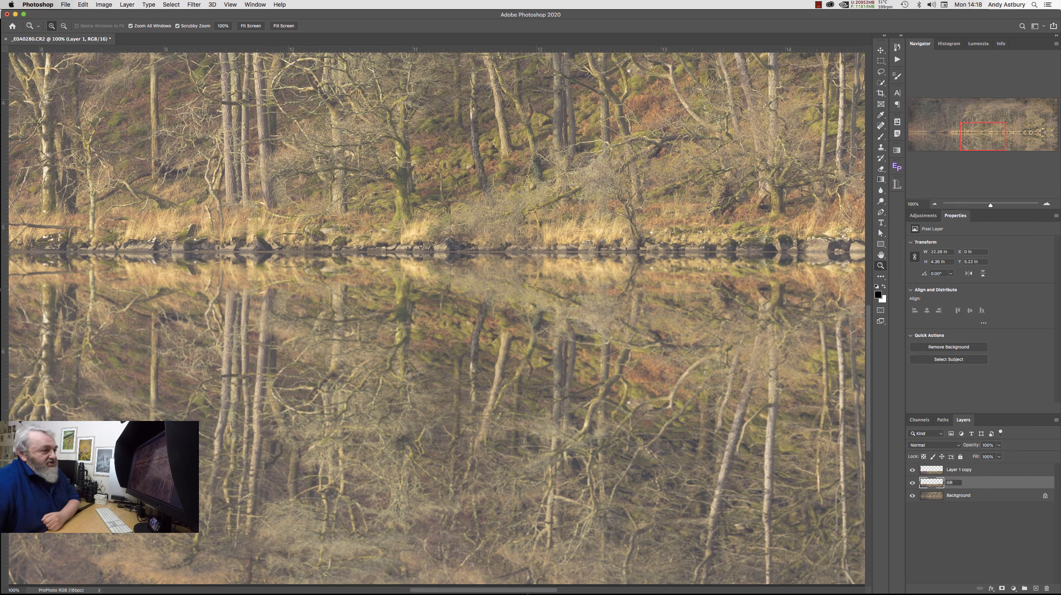
{"action": "double_click", "coordinate": [954, 468]}
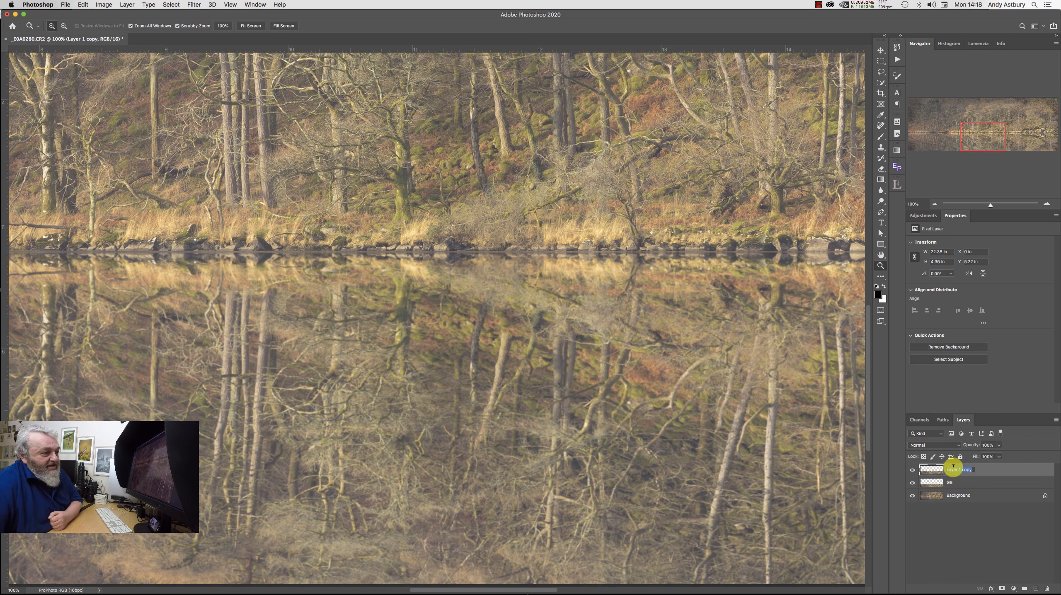
{"action": "type", "text": "M"}
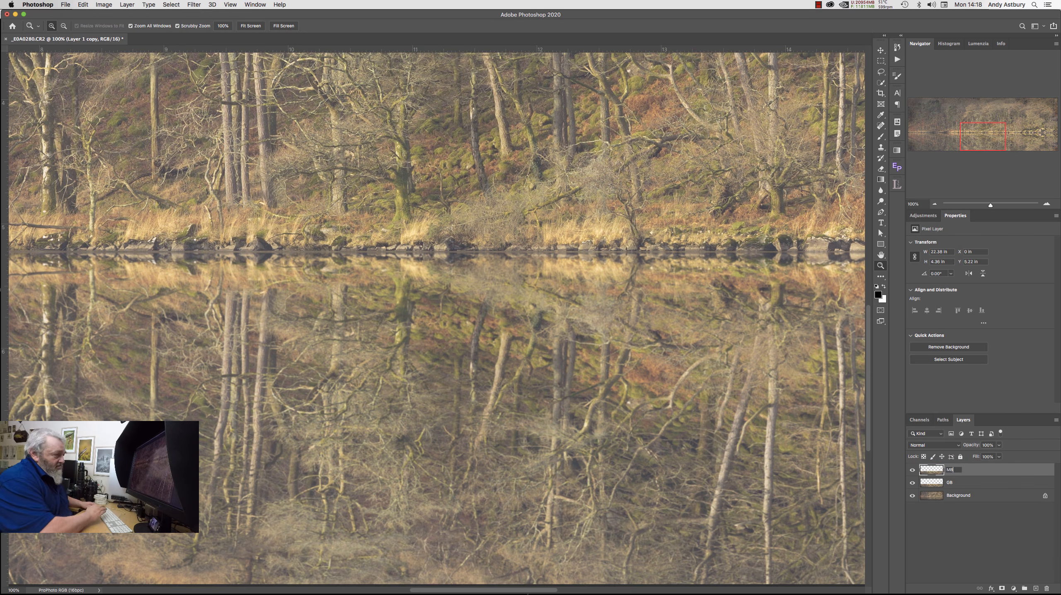
{"action": "type", "text": "B"}
{"action": "key", "text": "Return"}
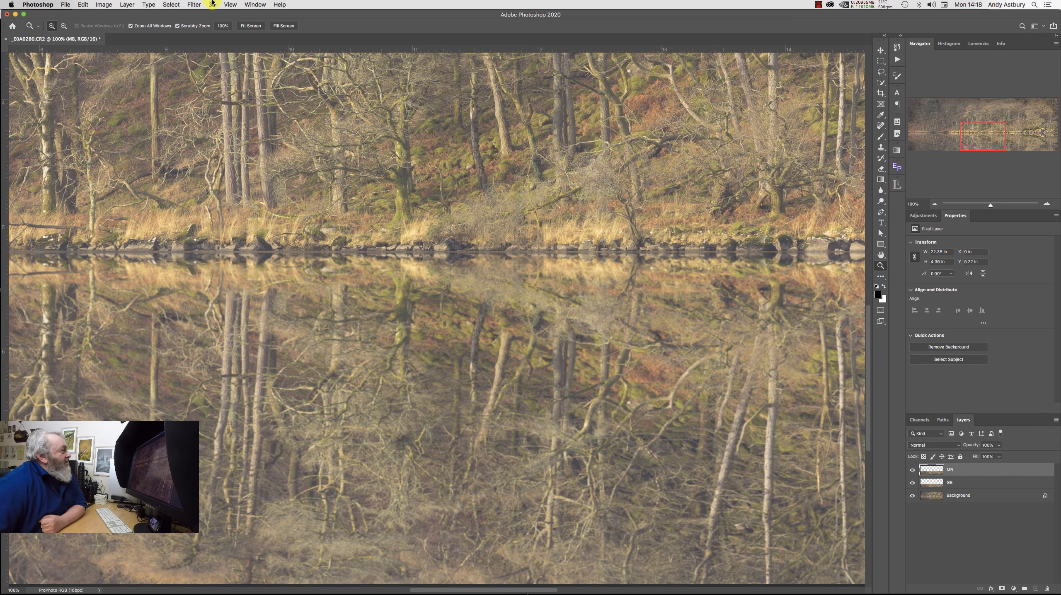
Step: Apply a vertical Motion Blur with a distance of 65 pixels to the MB layer
{"action": "left_click", "coordinate": [193, 3]}
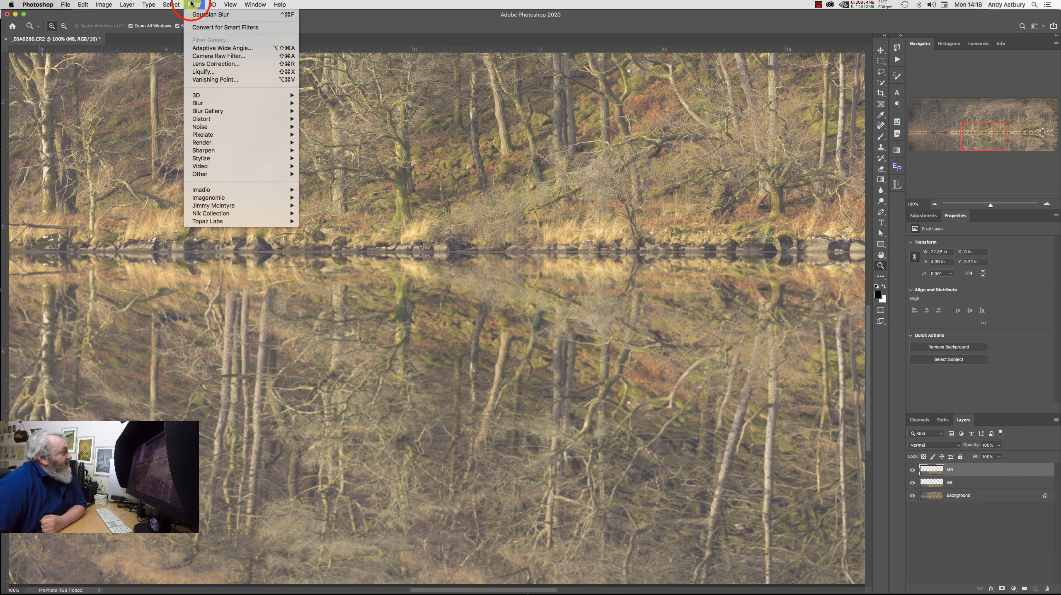
{"action": "mouse_move", "coordinate": [198, 103]}
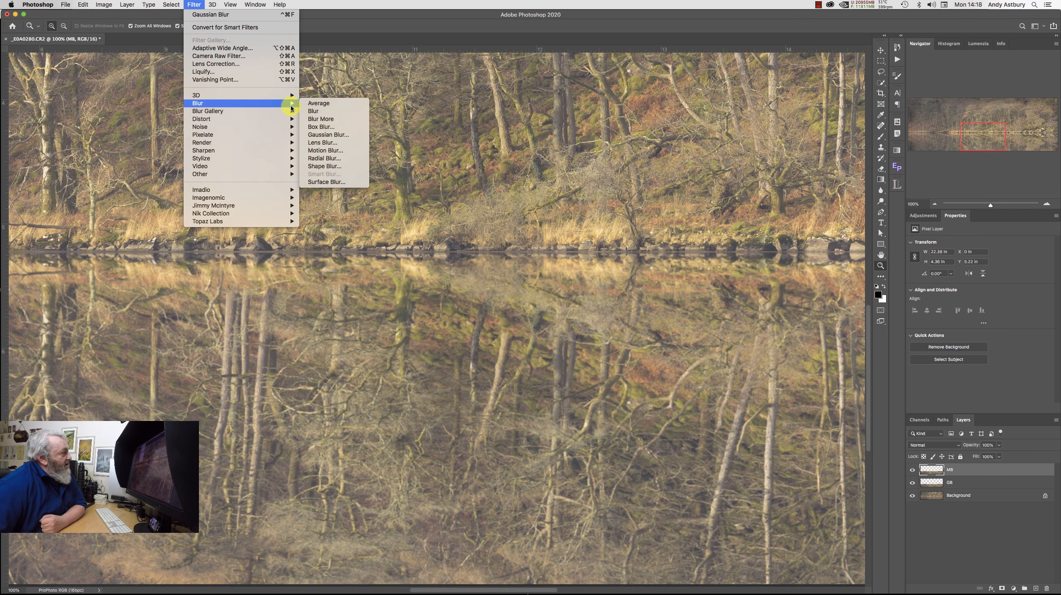
{"action": "left_click", "coordinate": [313, 151]}
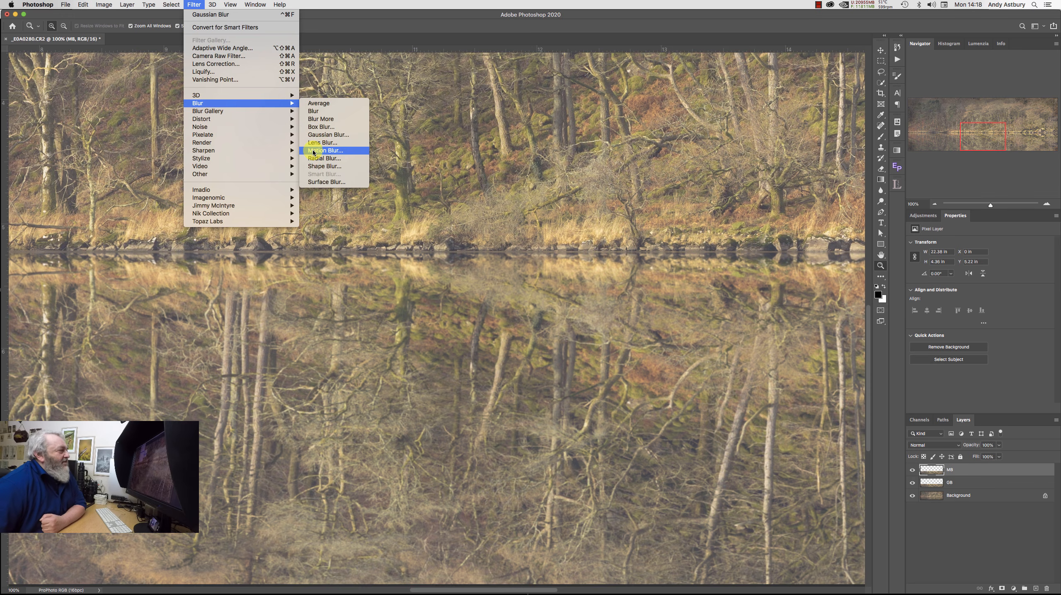
{"action": "left_click", "coordinate": [313, 151]}
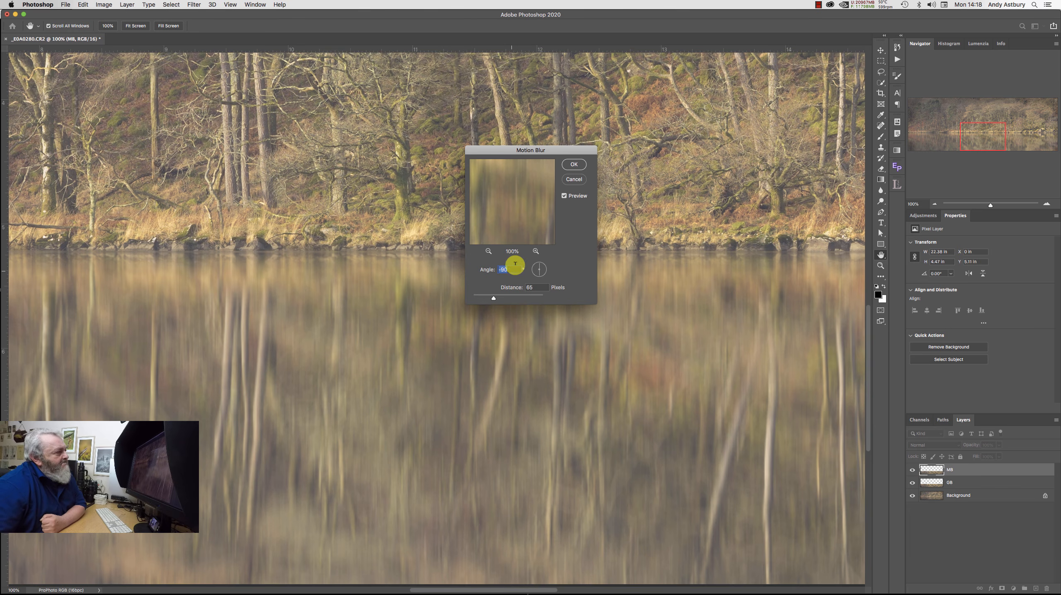
{"action": "left_click", "coordinate": [577, 166]}
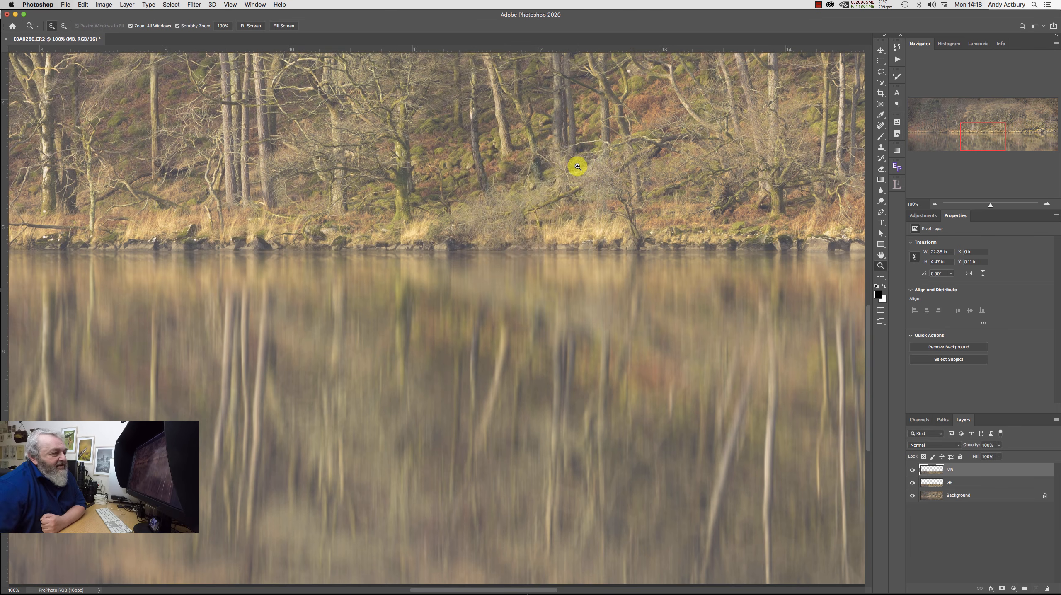
Step: Group the MB and GB layers as Group 1, add a white layer mask and compare the shoreline with the group hidden
{"action": "left_click", "coordinate": [966, 483], "text": "shift"}
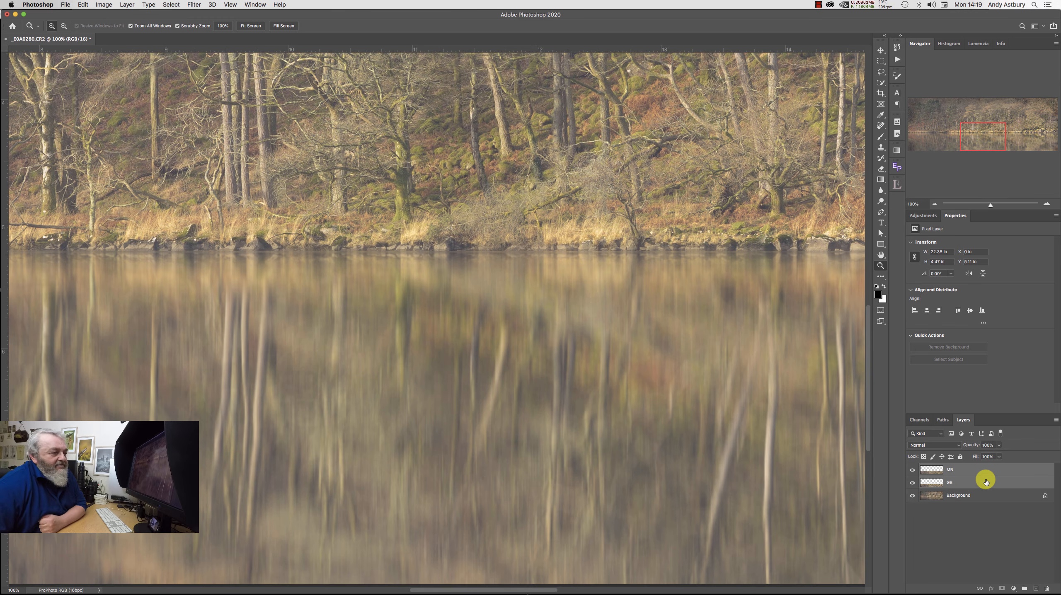
{"action": "left_click", "coordinate": [1055, 421]}
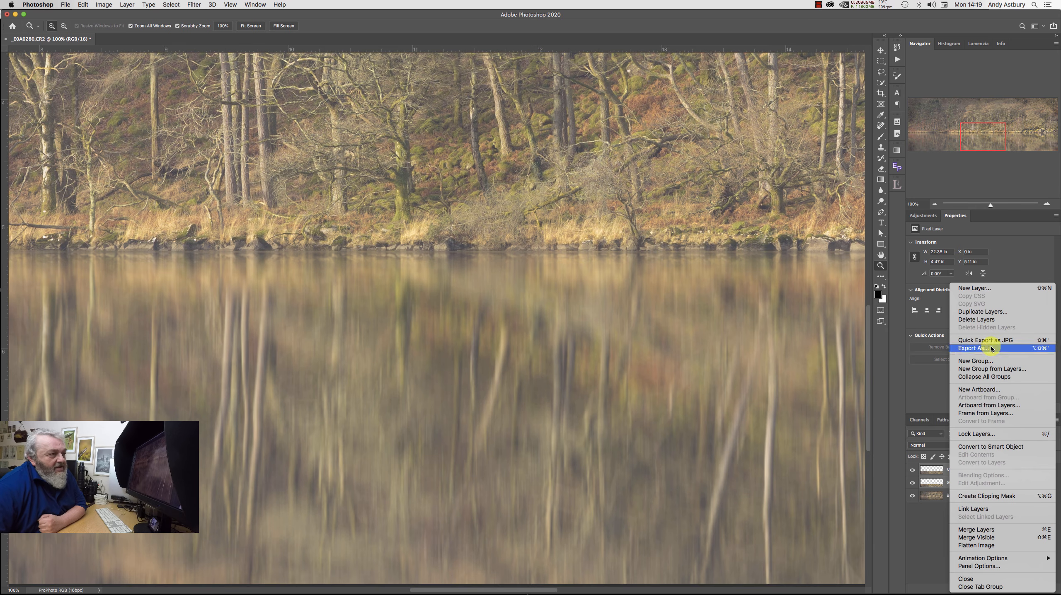
{"action": "left_click", "coordinate": [984, 369]}
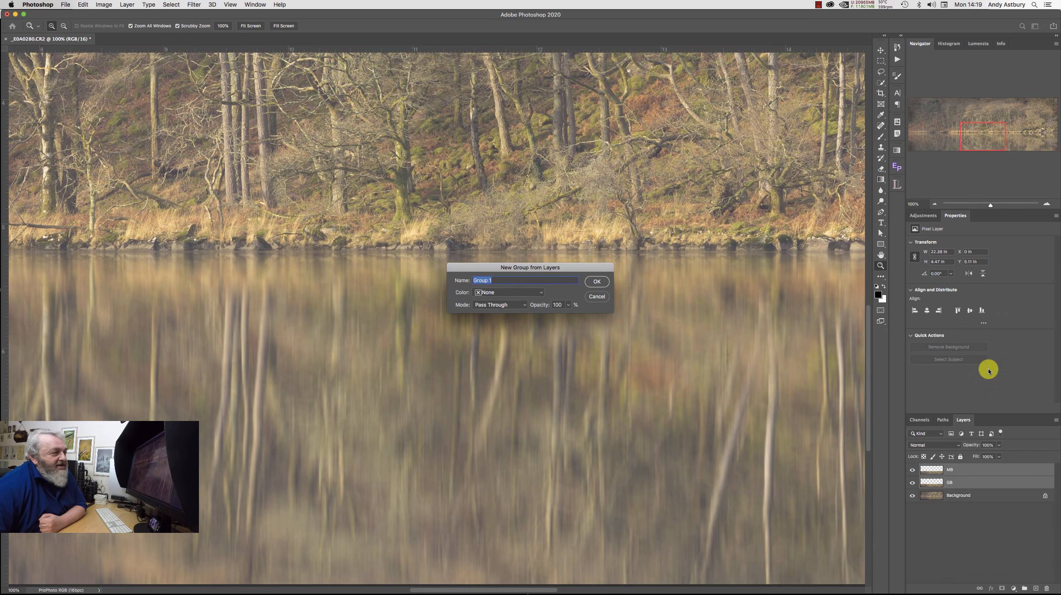
{"action": "left_click", "coordinate": [596, 282]}
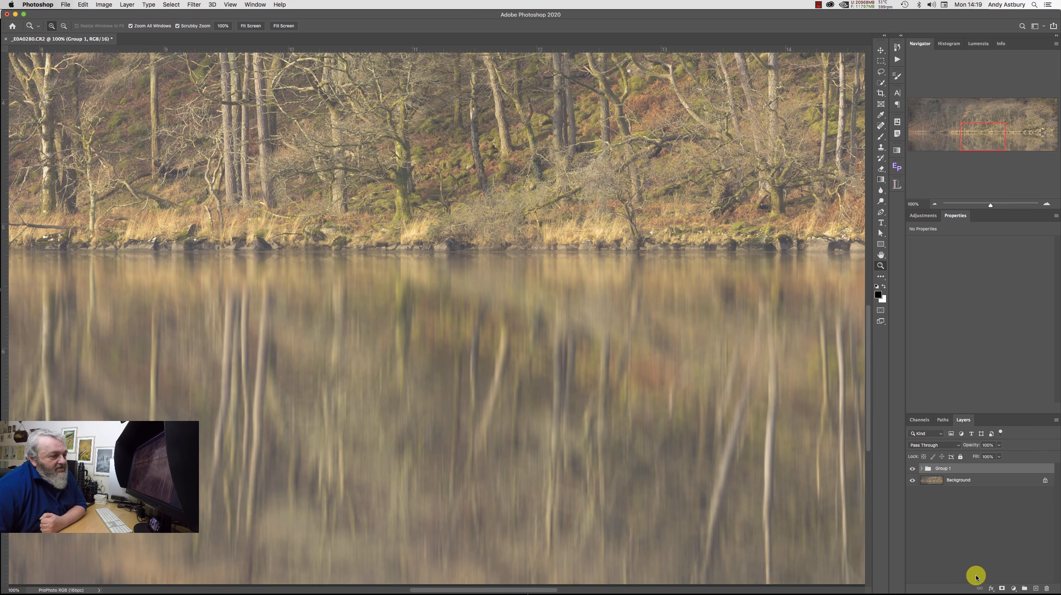
{"action": "left_click", "coordinate": [1003, 589]}
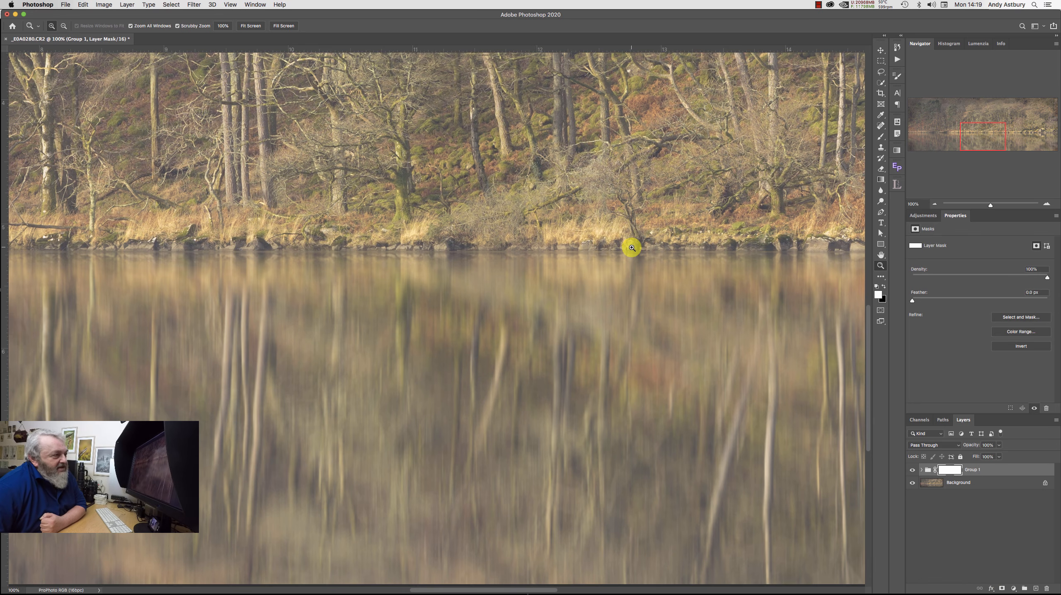
{"action": "left_click", "coordinate": [912, 471]}
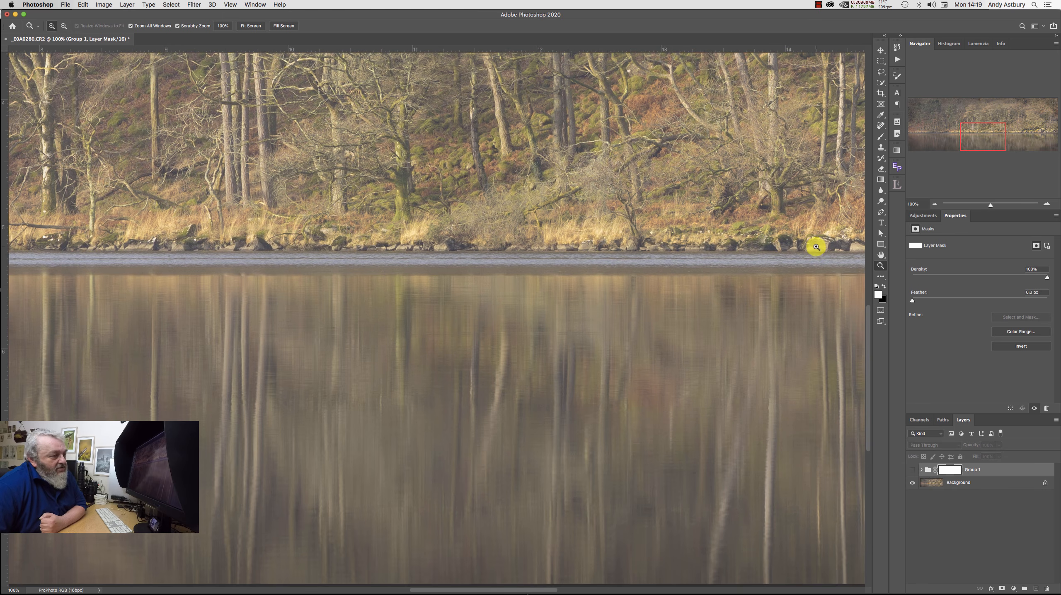
{"action": "left_click", "coordinate": [911, 471]}
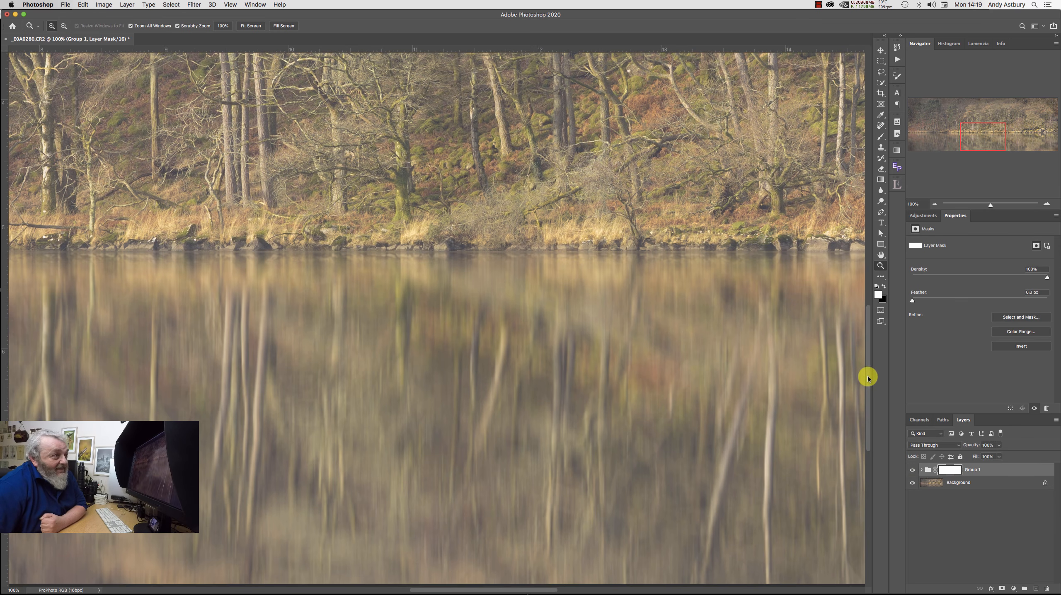
Step: Redisplay the existing waterline guide by adding a horizontal guide along the shoreline, and undo the extra guide
{"action": "scroll", "coordinate": [865, 368], "scroll_direction": "up", "scroll_amount": 2}
{"action": "scroll", "coordinate": [864, 368], "scroll_direction": "up", "scroll_amount": 2}
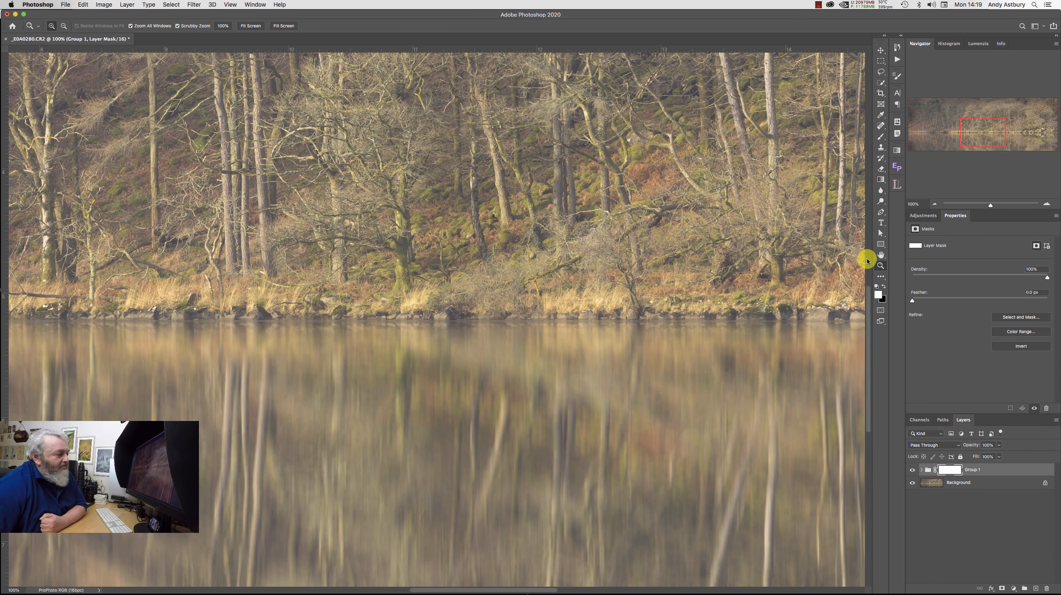
{"action": "left_click_drag", "start_coordinate": [504, 51], "coordinate": [515, 319]}
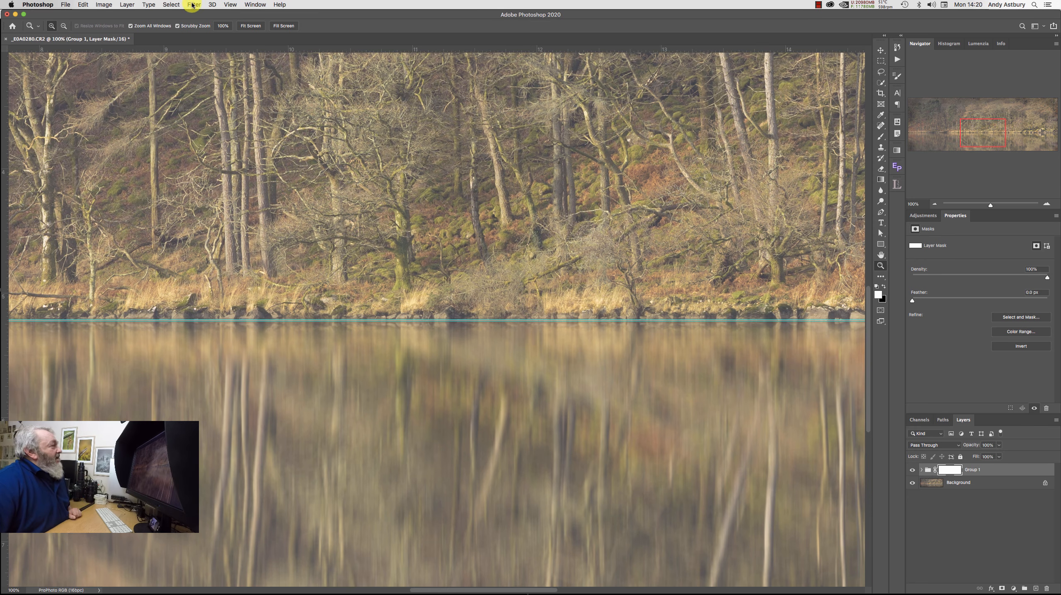
{"action": "left_click", "coordinate": [79, 4]}
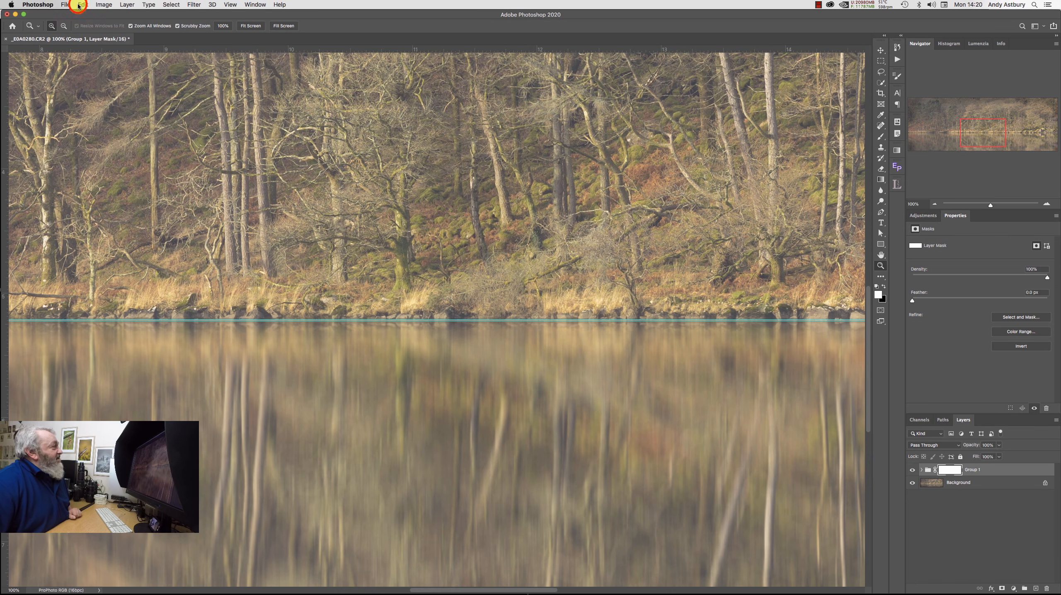
{"action": "left_click", "coordinate": [82, 14]}
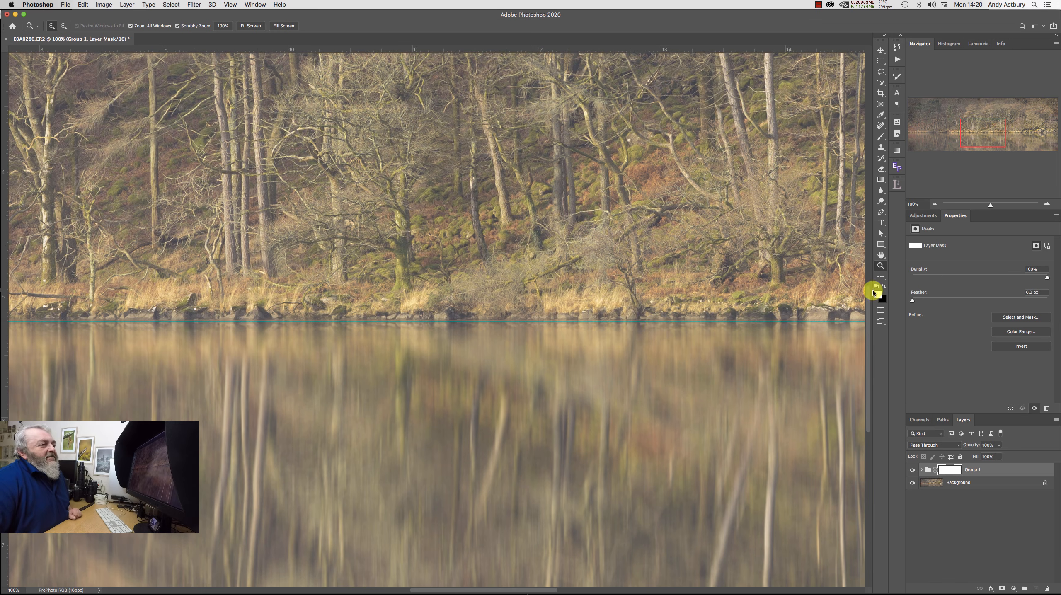
Step: With the whole panorama in view, select everything above the waterline guide with the Rectangular Marquee
{"action": "left_click", "coordinate": [882, 255]}
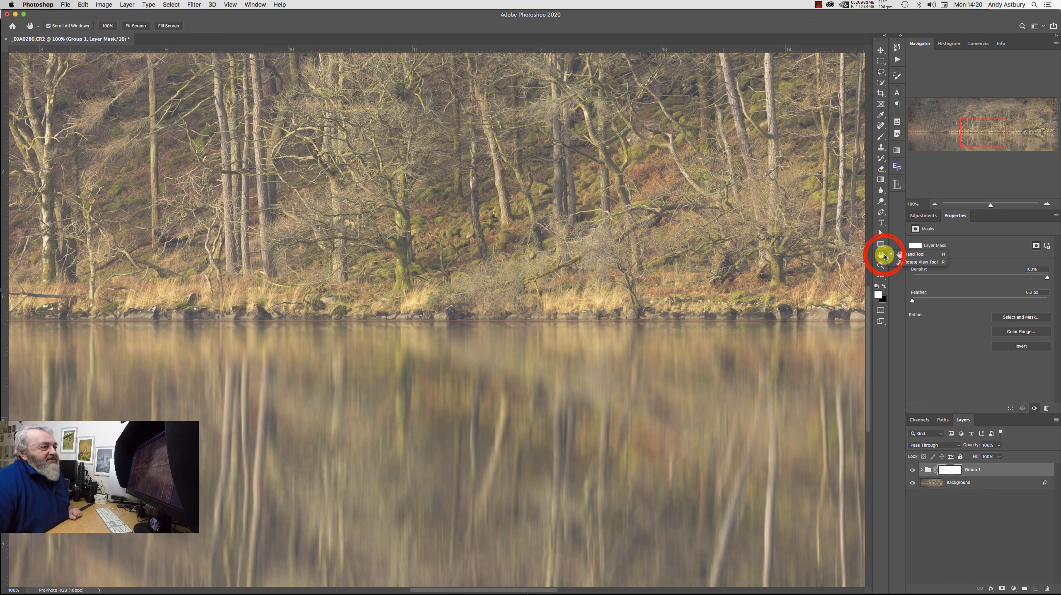
{"action": "double_click", "coordinate": [883, 255]}
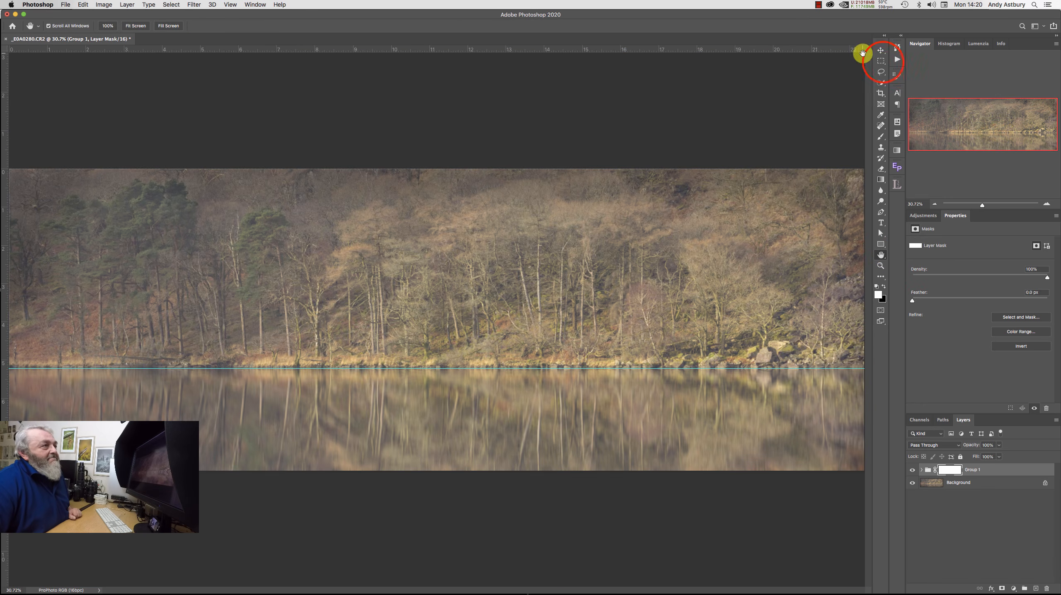
{"action": "left_click", "coordinate": [882, 63]}
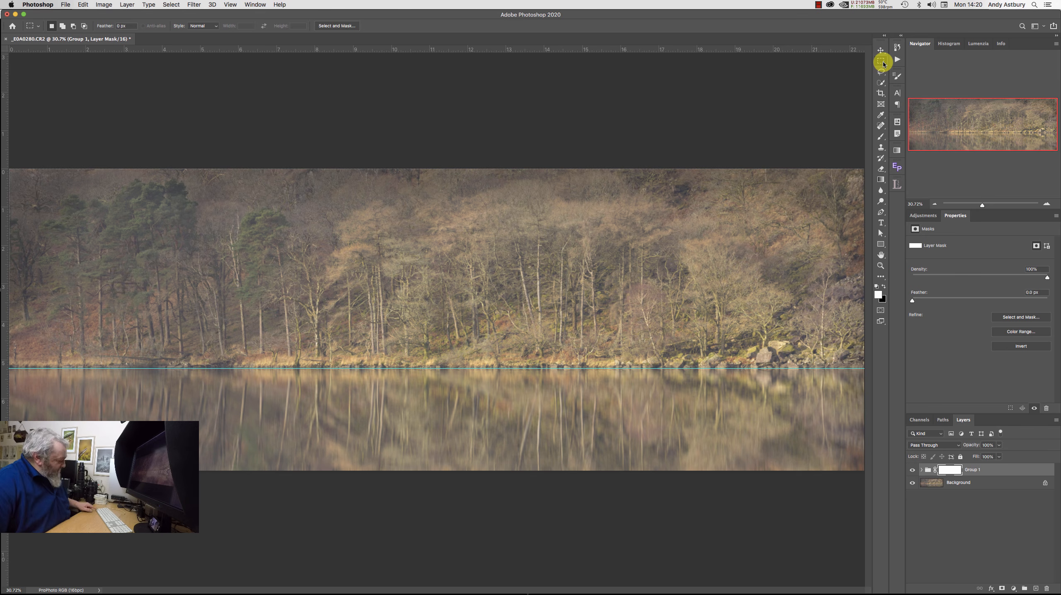
{"action": "key", "text": "super+minus"}
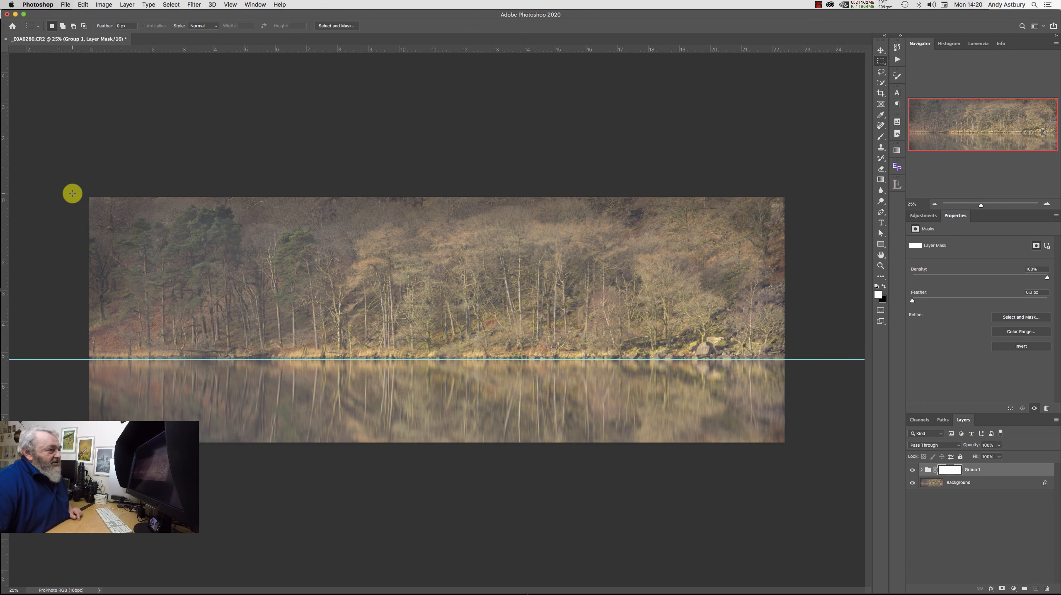
{"action": "left_click_drag", "start_coordinate": [74, 184], "coordinate": [809, 358]}
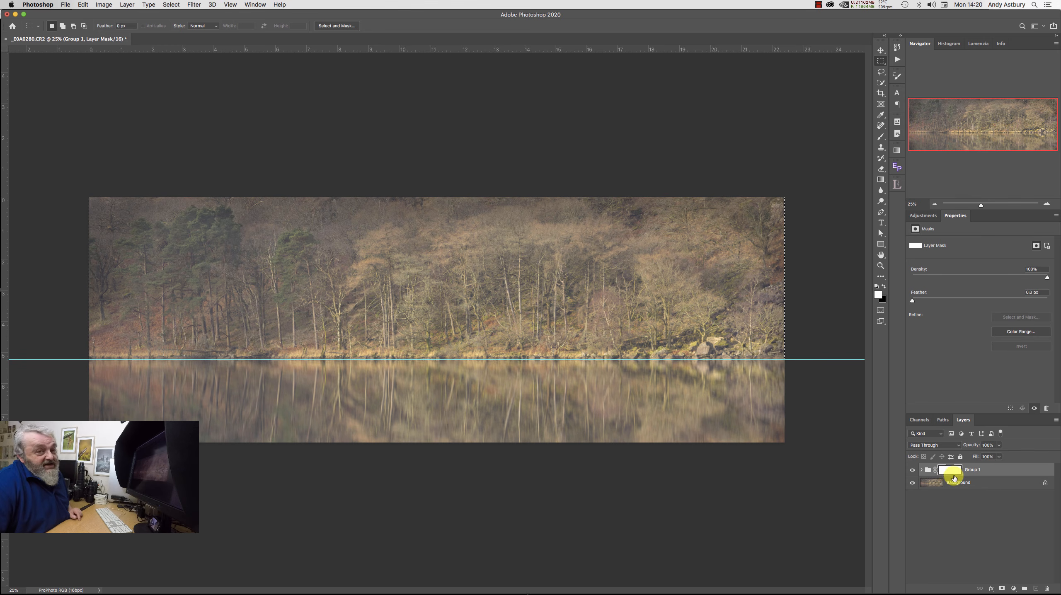
Step: Fill the selected area above the waterline with black at 100% opacity on the Group 1 layer mask, and clear the selection
{"action": "left_click", "coordinate": [82, 4]}
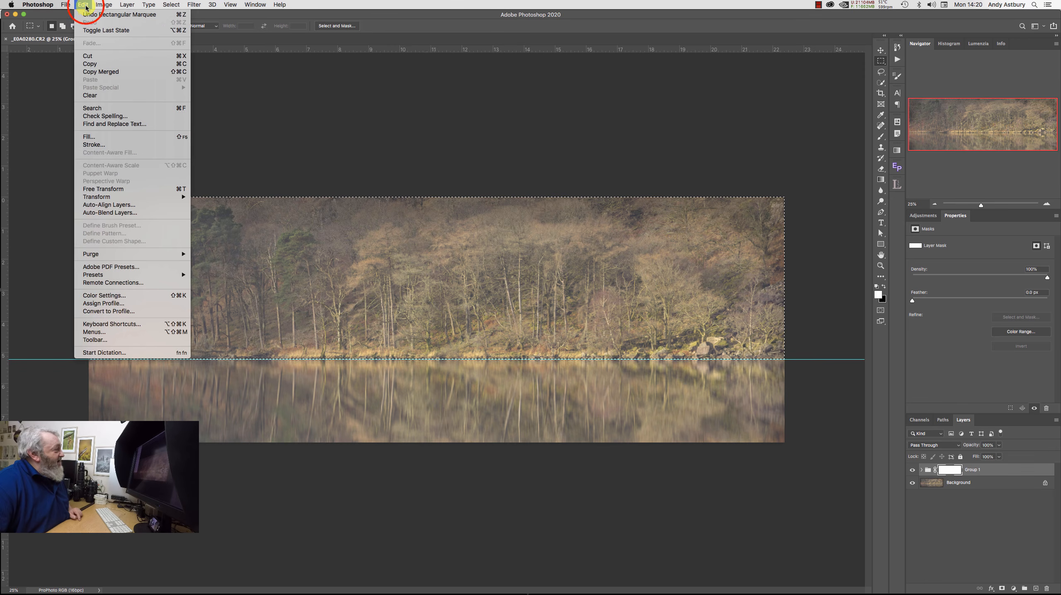
{"action": "left_click", "coordinate": [106, 137]}
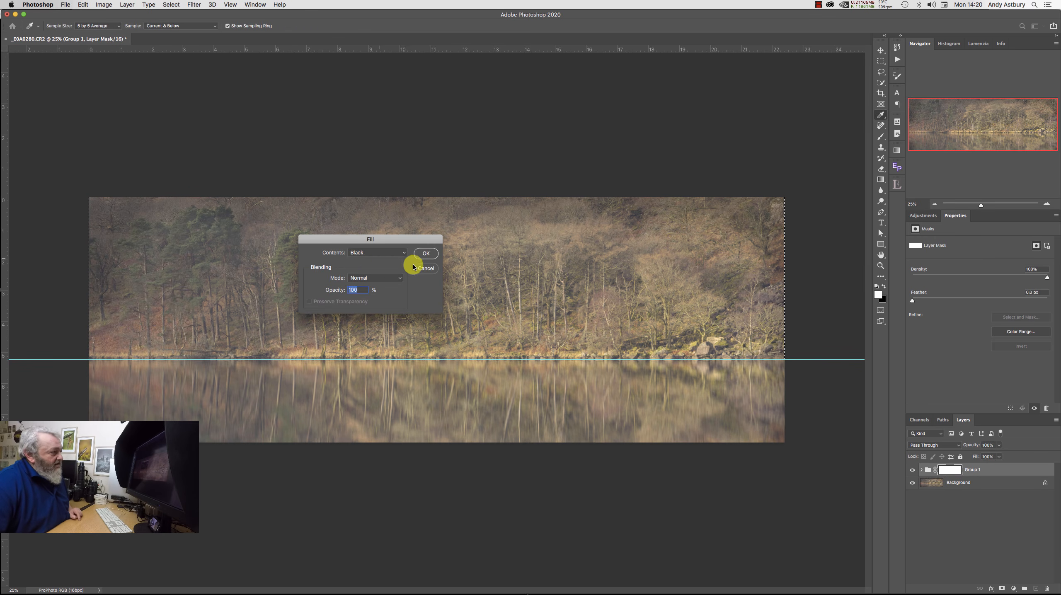
{"action": "left_click", "coordinate": [426, 253]}
{"action": "key", "text": "ctrl+d"}
{"action": "key", "text": "m"}
{"action": "key", "text": "ctrl+shift+d"}
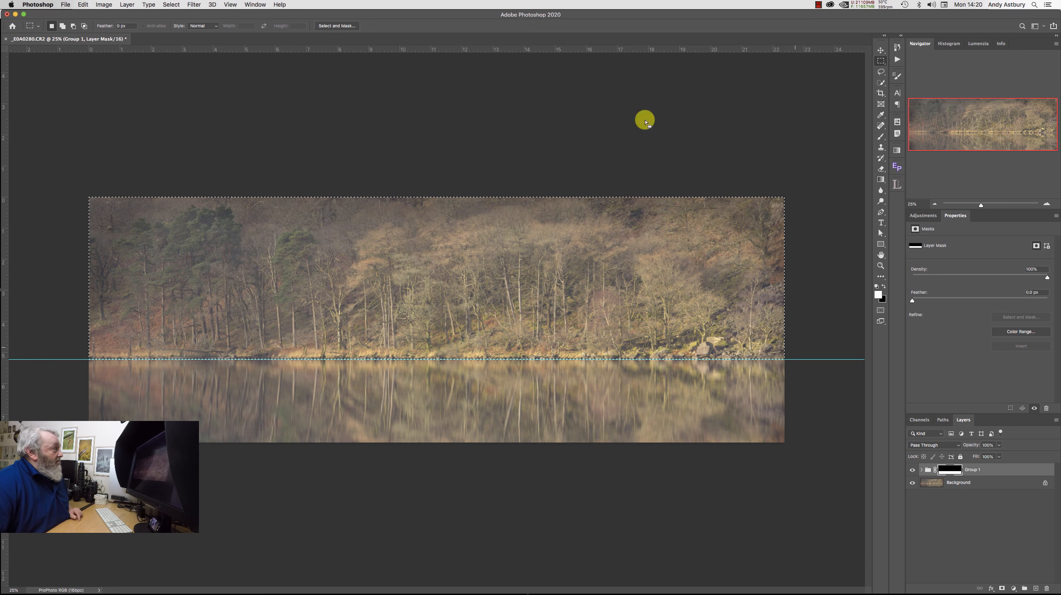
{"action": "left_click", "coordinate": [169, 4]}
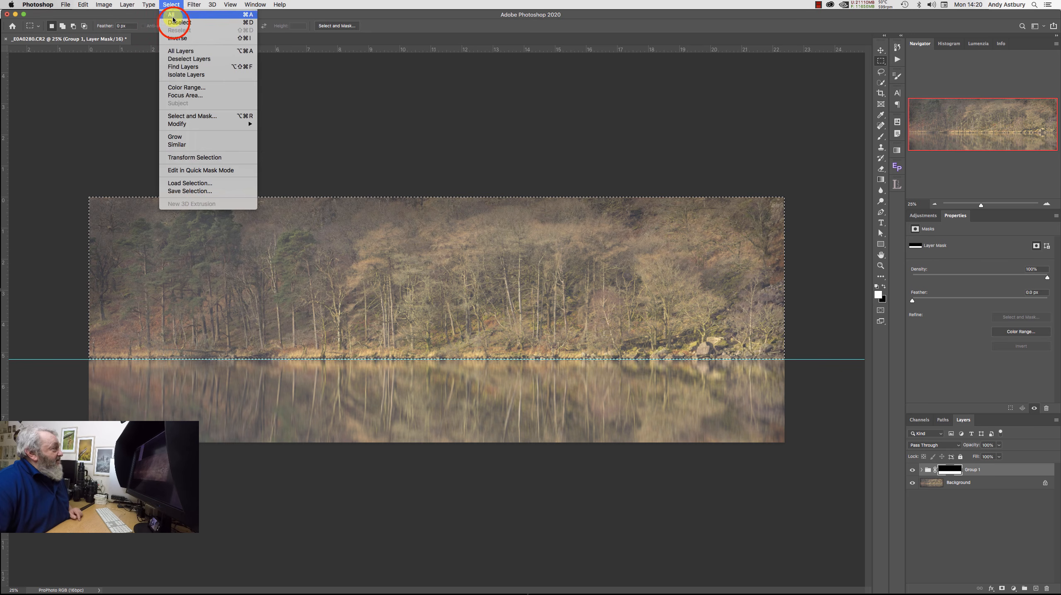
{"action": "left_click", "coordinate": [179, 22]}
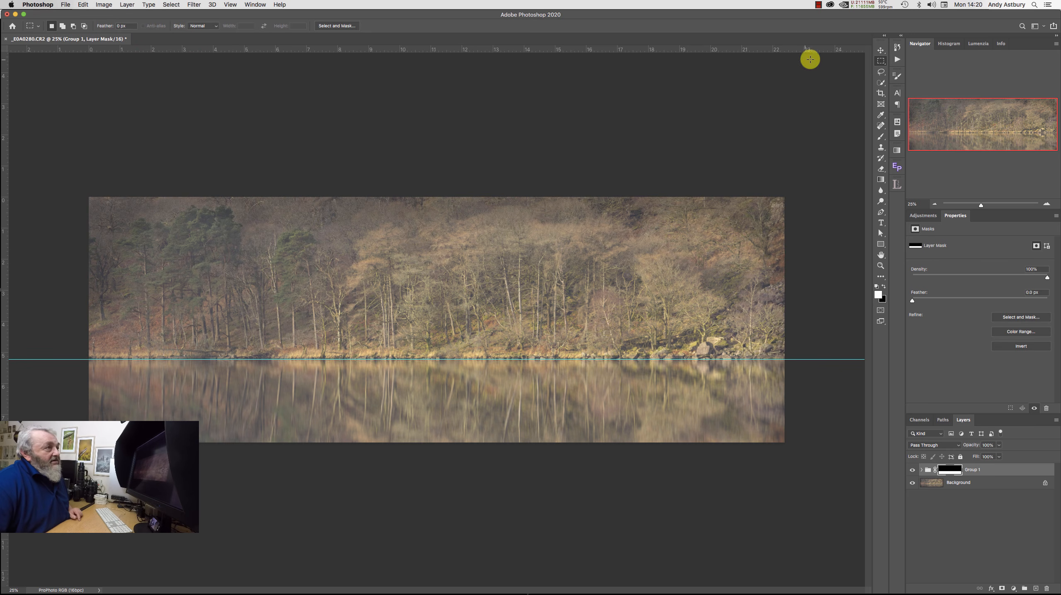
Step: Remove the horizontal waterline guide from the canvas and turn off the Move tool's transform controls
{"action": "left_click", "coordinate": [881, 50]}
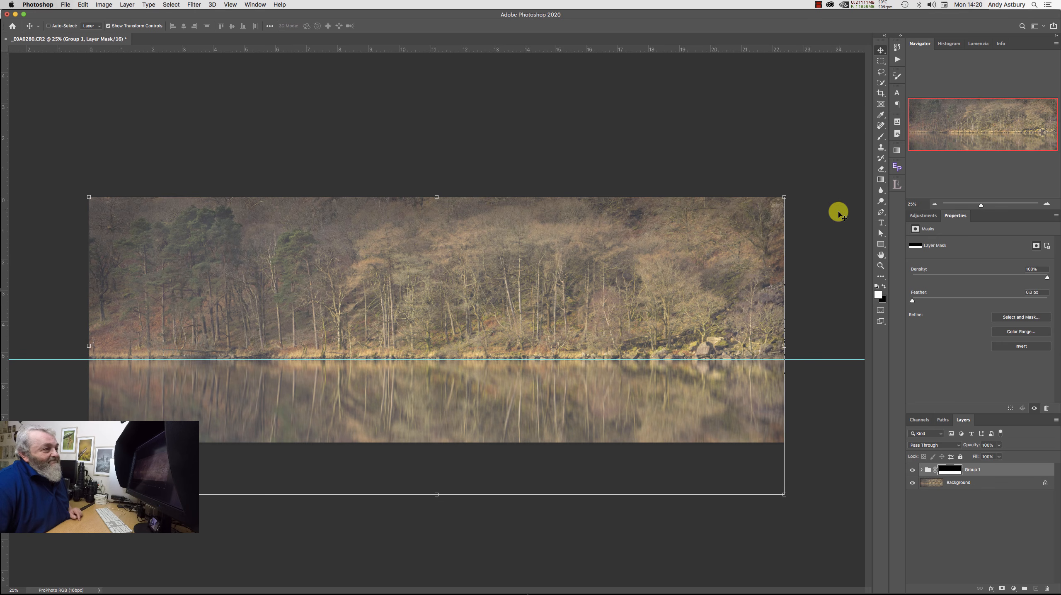
{"action": "left_click_drag", "start_coordinate": [822, 360], "coordinate": [803, 42]}
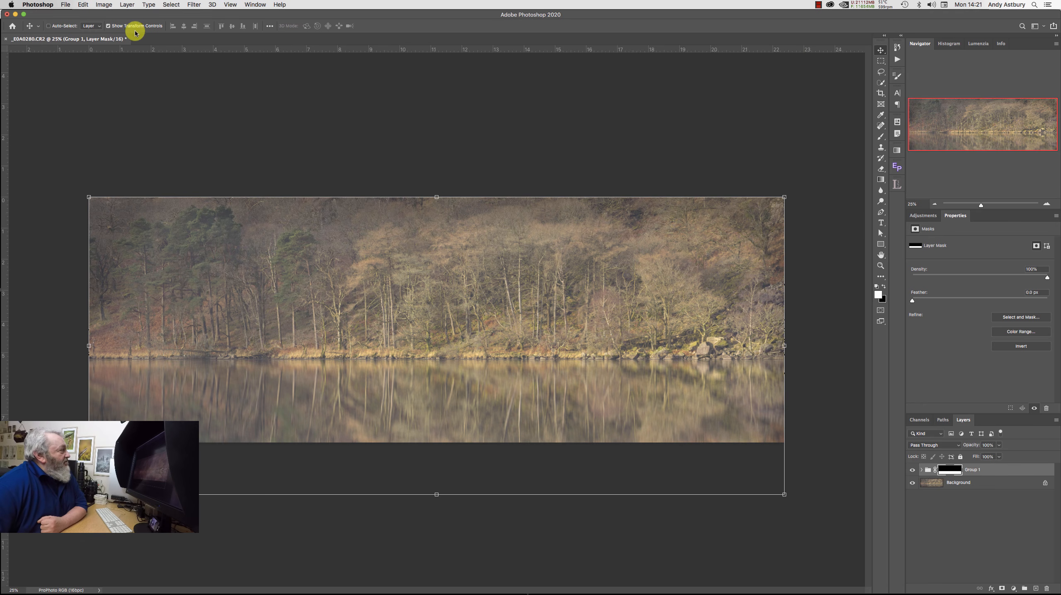
{"action": "left_click", "coordinate": [109, 26]}
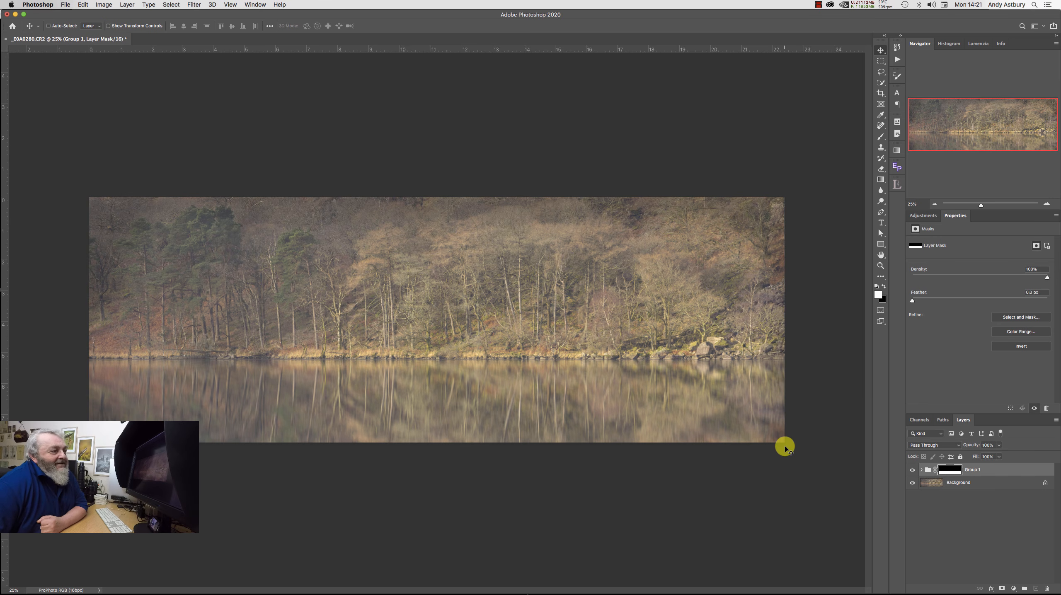
Step: Compare the shoreline at 100% zoom with Group 1 hidden and shown
{"action": "left_click", "coordinate": [881, 267]}
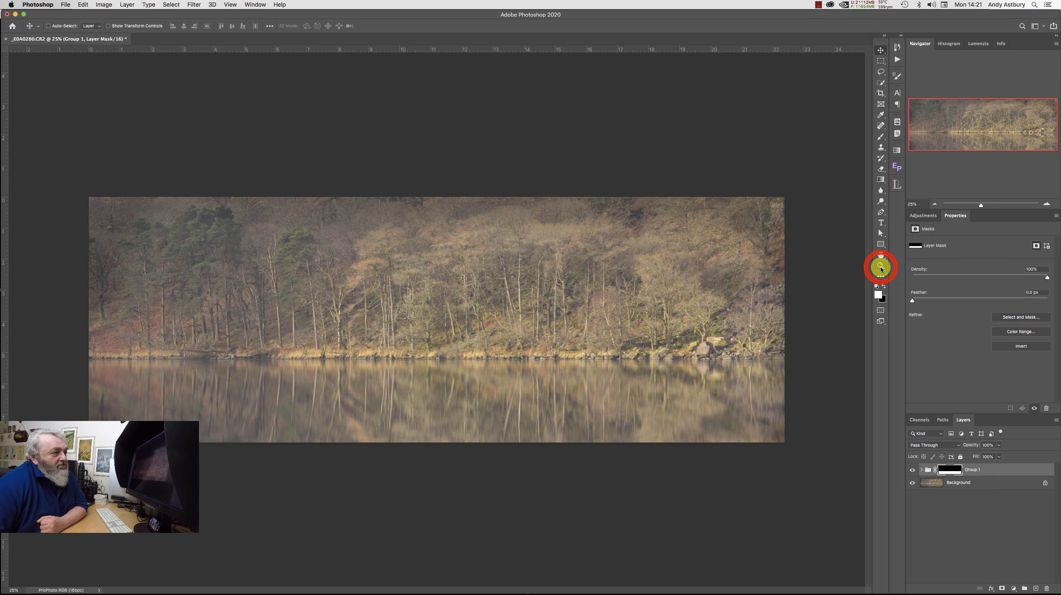
{"action": "left_click", "coordinate": [880, 267]}
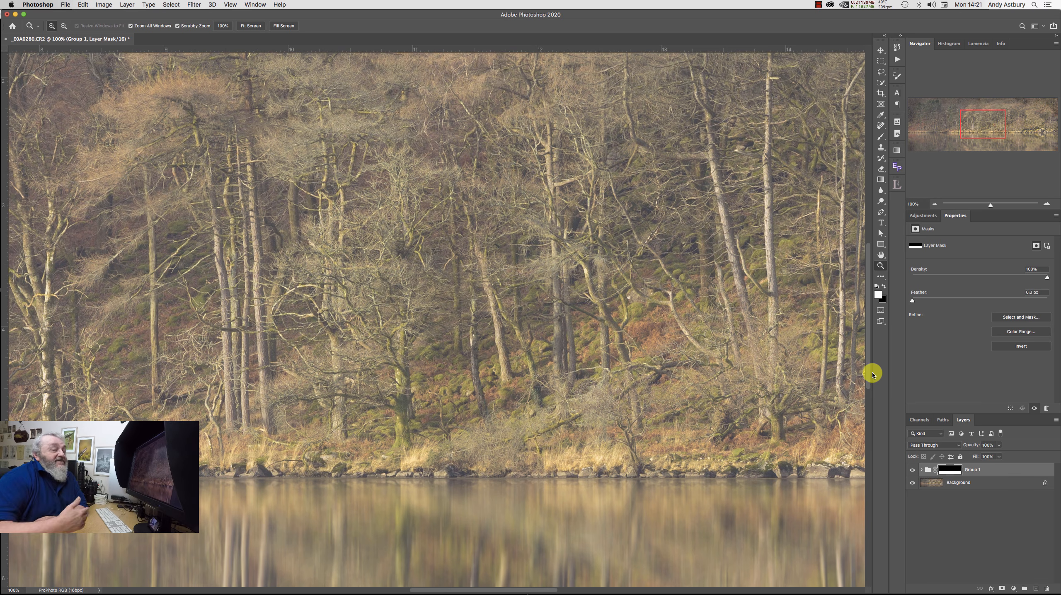
{"action": "left_click", "coordinate": [912, 471]}
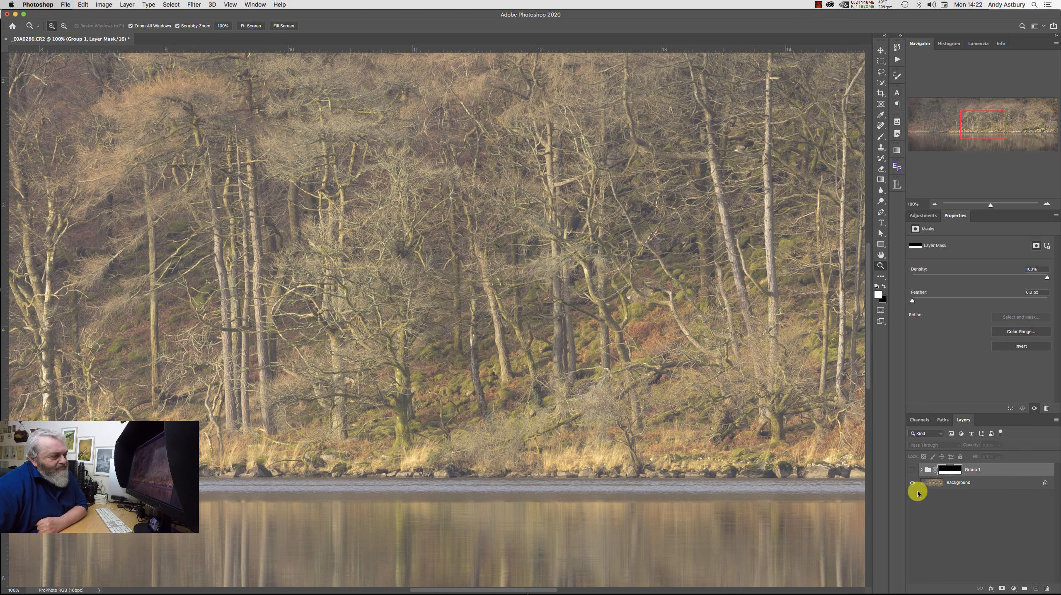
{"action": "left_click", "coordinate": [913, 472]}
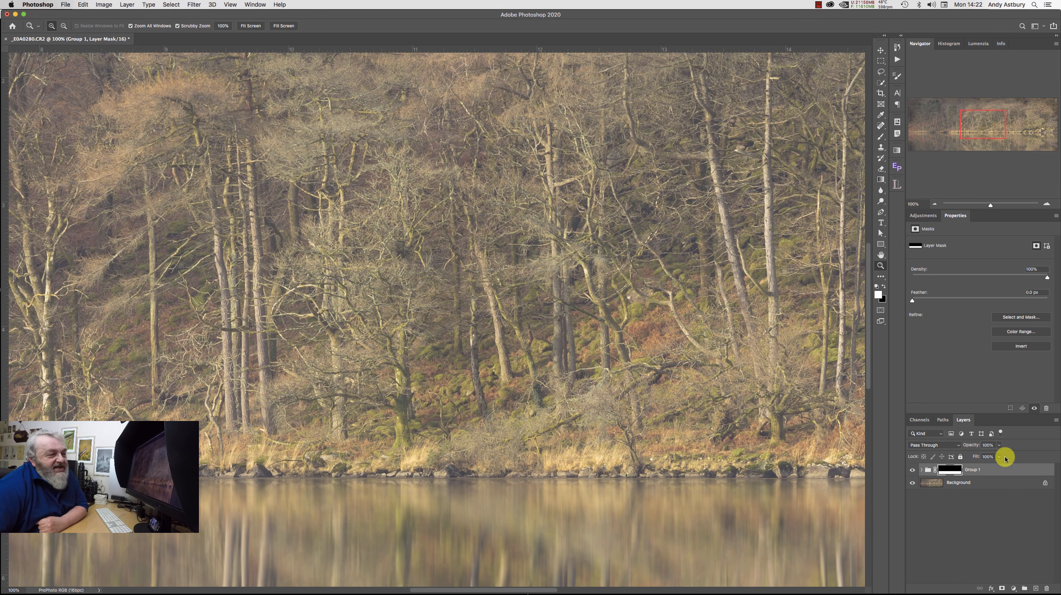
Step: Nest Group 1 inside a new group named Group 2 with Pass Through mode and 100% opacity
{"action": "left_click", "coordinate": [1006, 469]}
{"action": "right_click", "coordinate": [1006, 470]}
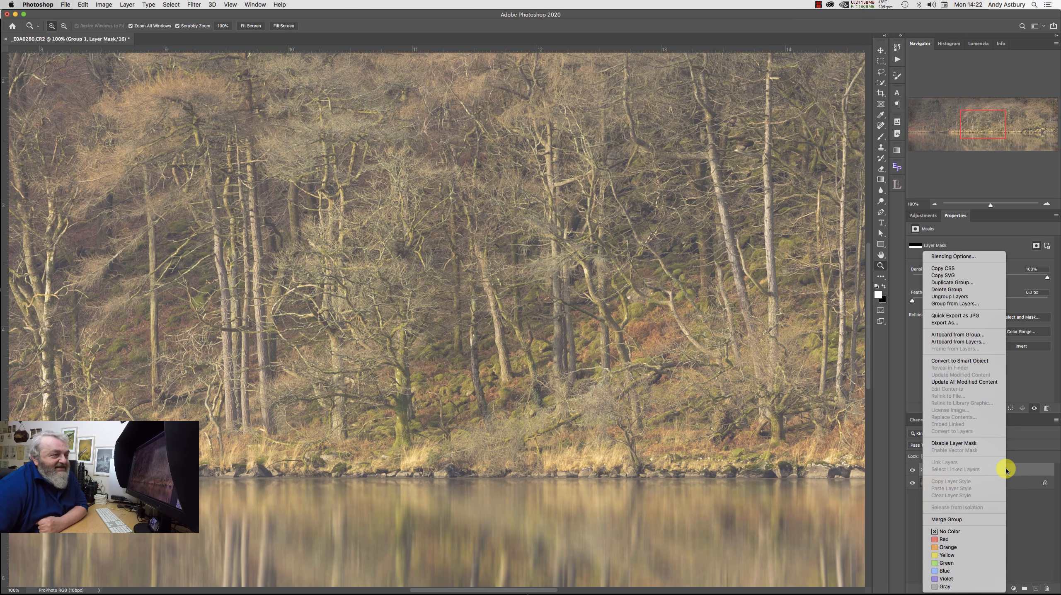
{"action": "left_click", "coordinate": [968, 305]}
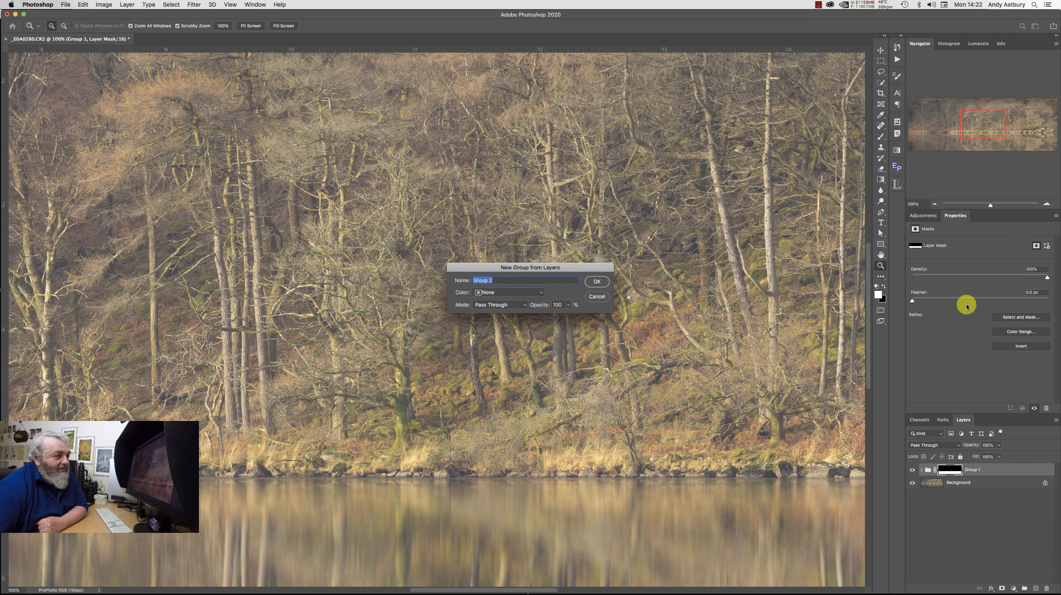
{"action": "left_click", "coordinate": [596, 281]}
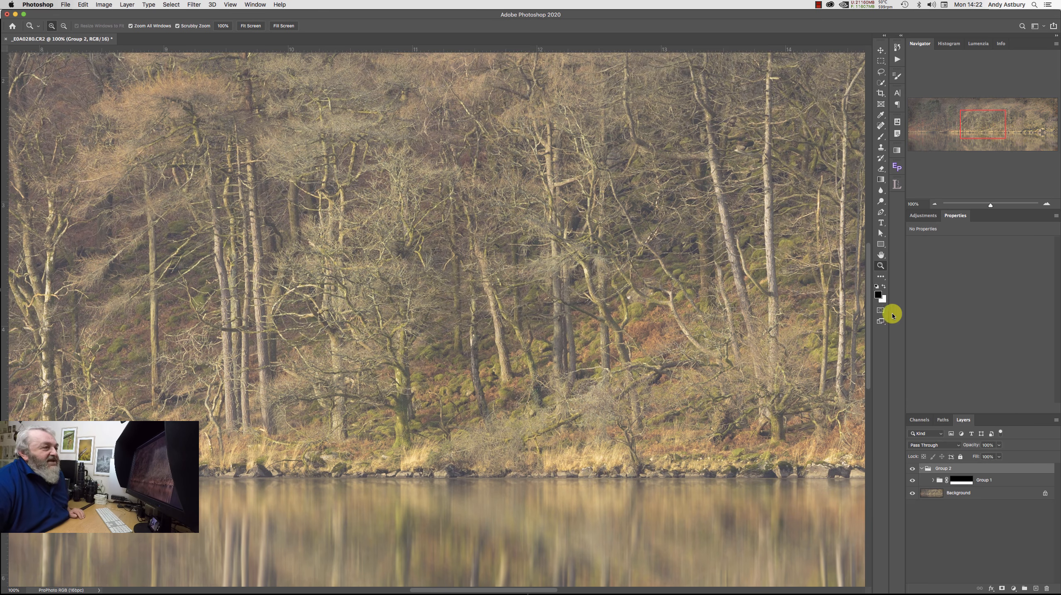
Step: Add a layer mask to Group 2, draw a short vertical linear gradient downward from just below the shoreline, and invert the mask
{"action": "left_click", "coordinate": [880, 255]}
{"action": "double_click", "coordinate": [881, 254]}
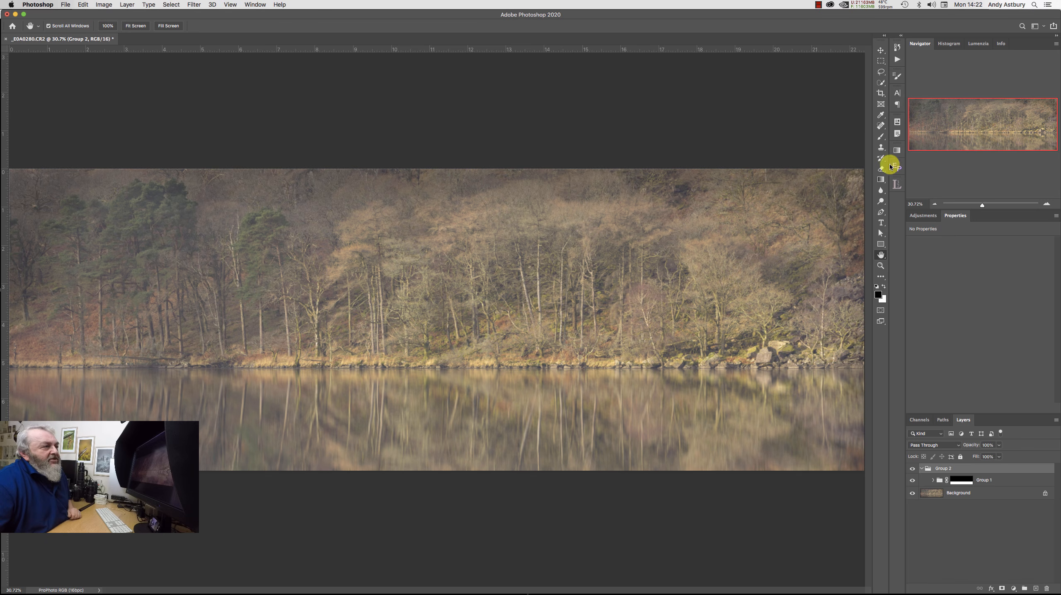
{"action": "left_click", "coordinate": [880, 181]}
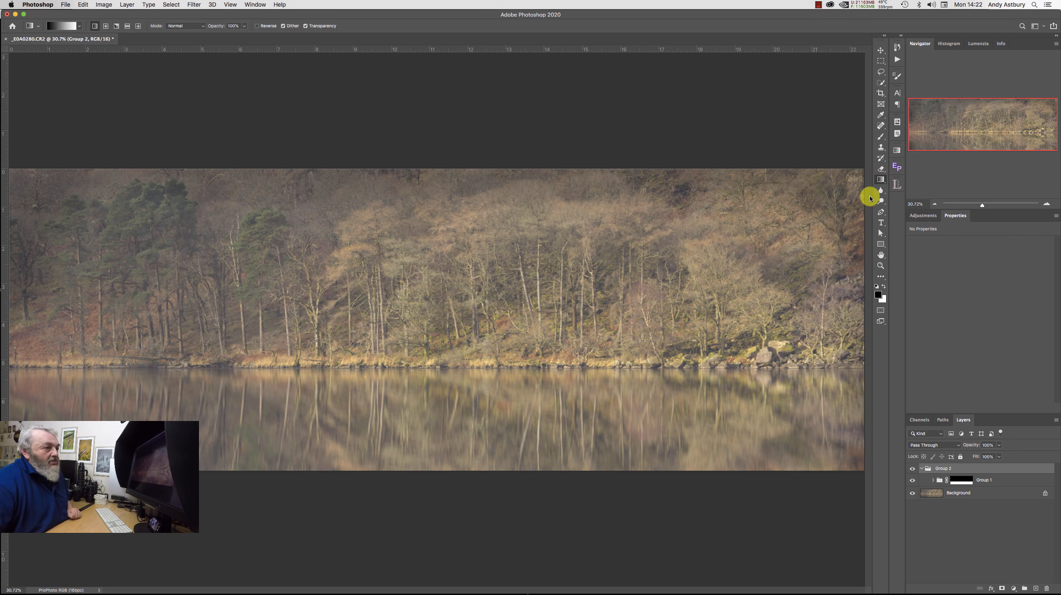
{"action": "left_click", "coordinate": [1003, 588]}
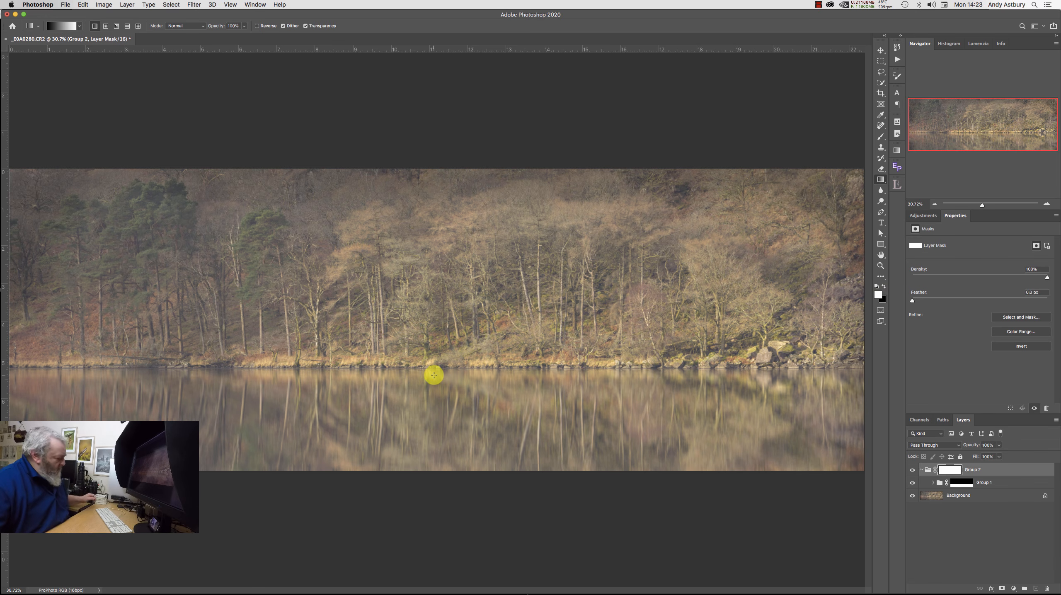
{"action": "left_click_drag", "start_coordinate": [434, 375], "coordinate": [435, 412]}
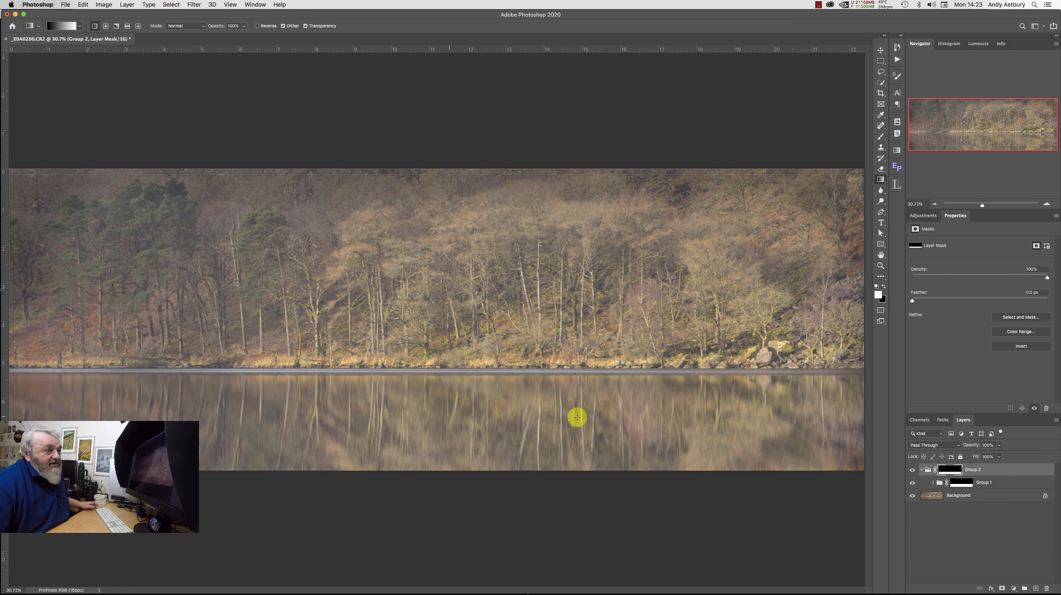
{"action": "left_click", "coordinate": [1014, 349]}
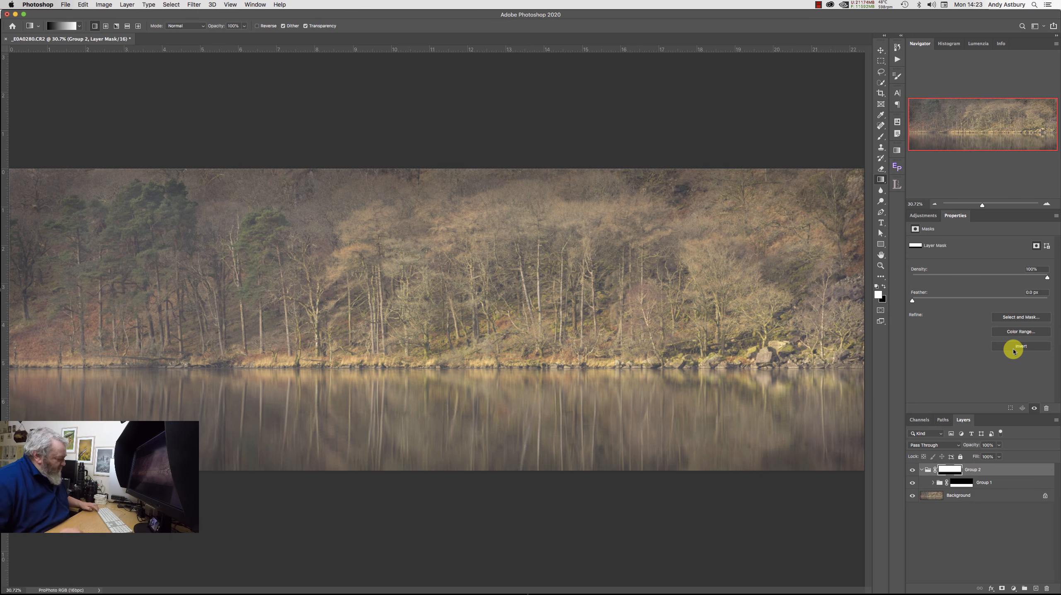
Step: Stamp all visible layers into a new top layer and retouch the trunk reflections just below the shoreline with the Spot Healing Brush
{"action": "key", "text": "super+alt+shift+e"}
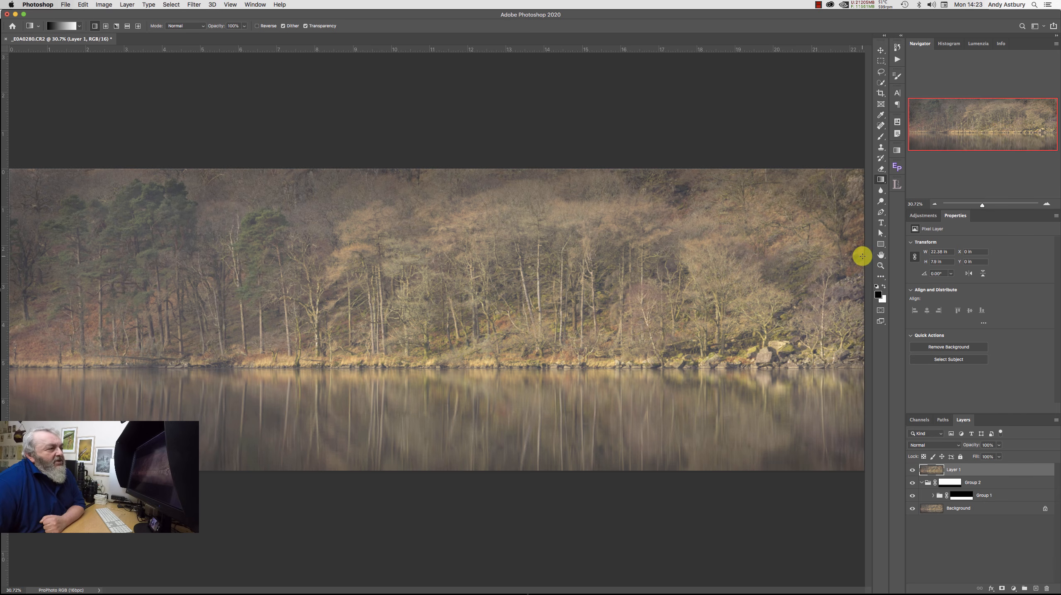
{"action": "left_click", "coordinate": [886, 277]}
{"action": "double_click", "coordinate": [881, 265]}
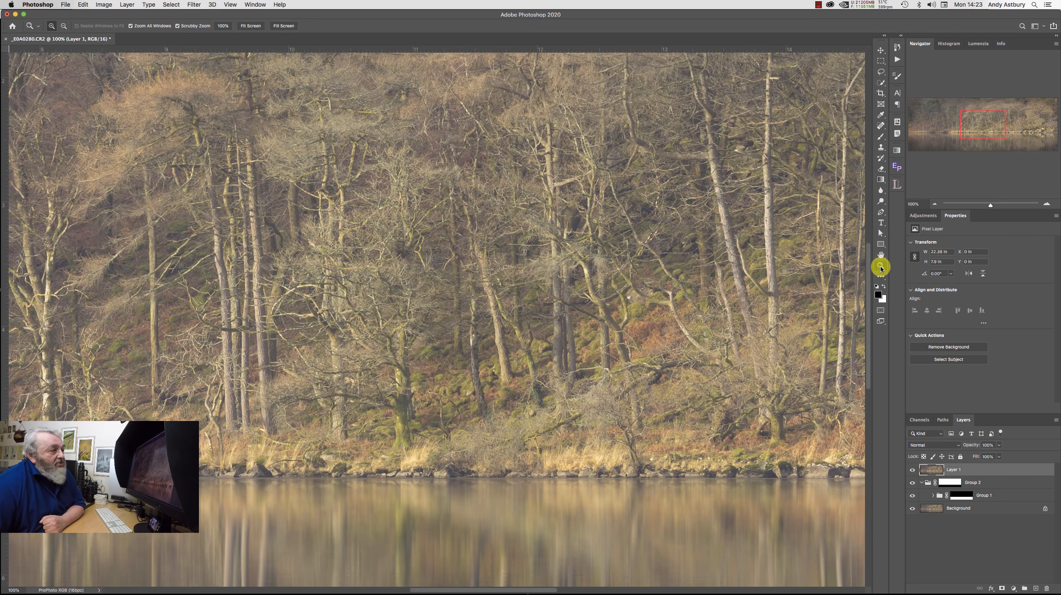
{"action": "left_click_drag", "start_coordinate": [870, 289], "coordinate": [868, 353]}
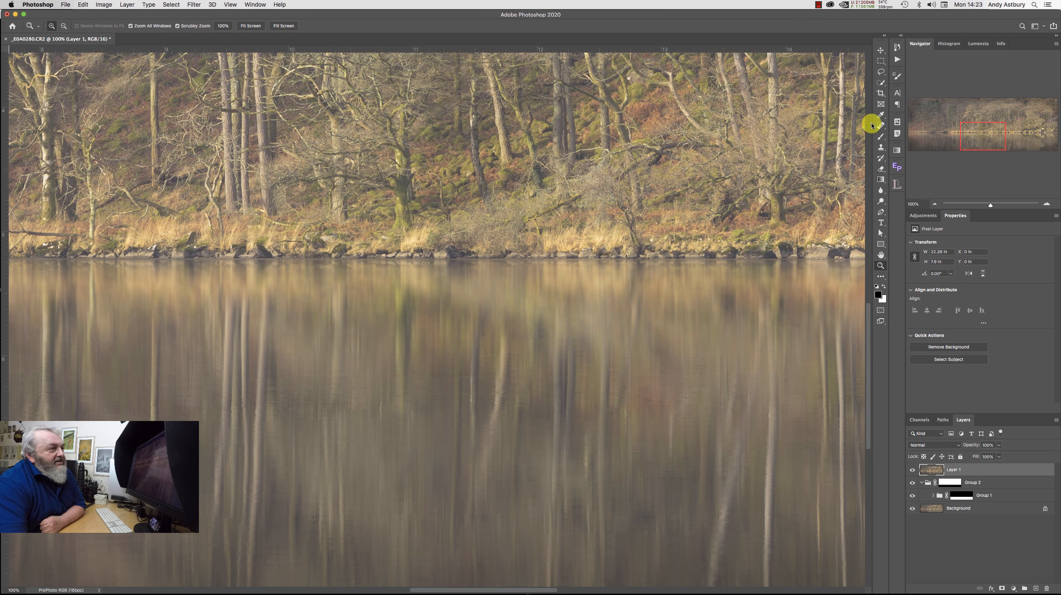
{"action": "left_click", "coordinate": [882, 129]}
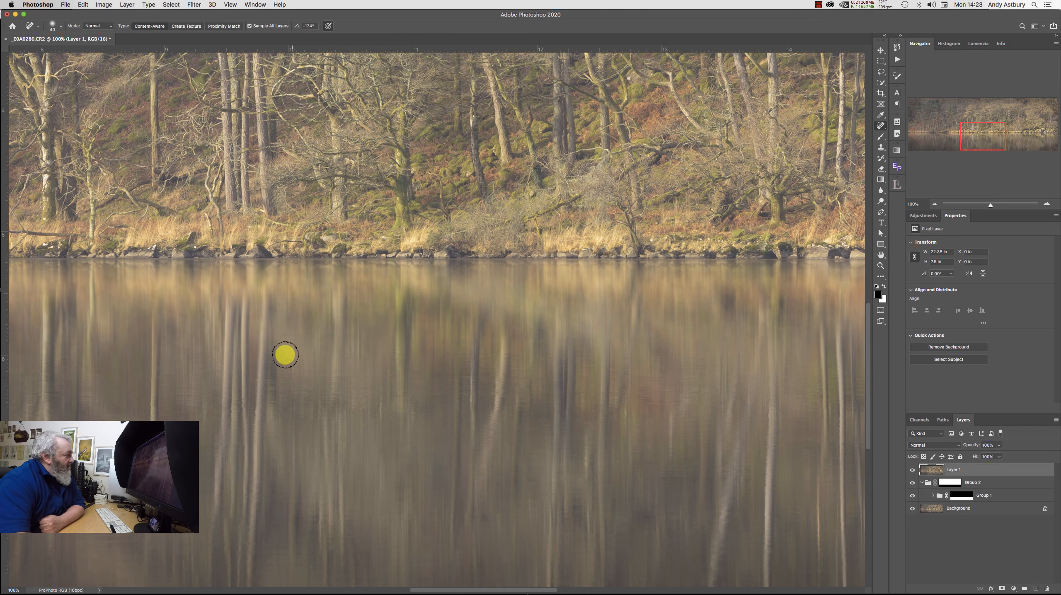
{"action": "mouse_move", "coordinate": [248, 282]}
{"action": "left_mouse_down"}
{"action": "mouse_move", "coordinate": [236, 322]}
{"action": "mouse_move", "coordinate": [263, 284]}
{"action": "mouse_move", "coordinate": [257, 343]}
{"action": "left_mouse_up"}
{"action": "left_click_drag", "start_coordinate": [222, 293], "coordinate": [225, 327]}
{"action": "left_click_drag", "start_coordinate": [227, 307], "coordinate": [226, 343]}
{"action": "left_click", "coordinate": [226, 313]}
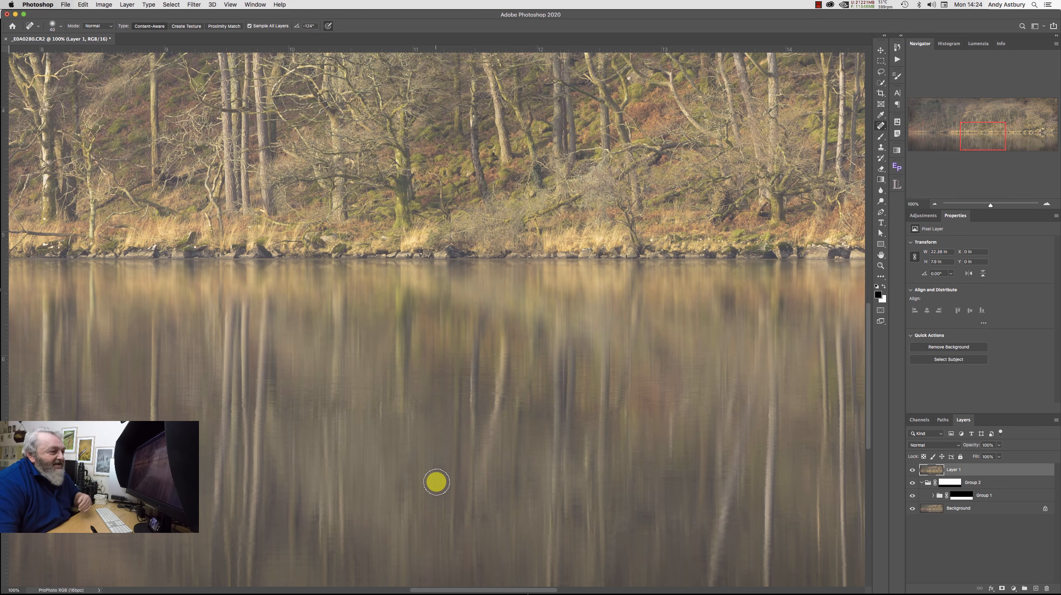
Step: Compare the finished reflection with the original Background layer shown alone, and redisplay the stamped result
{"action": "left_click", "coordinate": [913, 508], "text": "alt"}
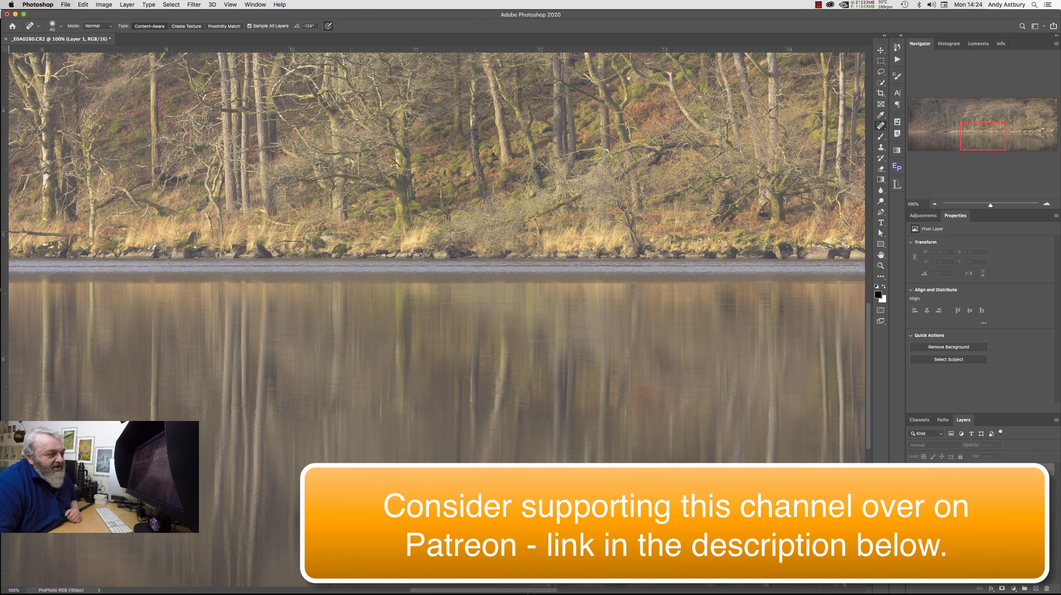
{"action": "left_click", "coordinate": [912, 469]}
{"action": "left_click", "coordinate": [911, 469]}
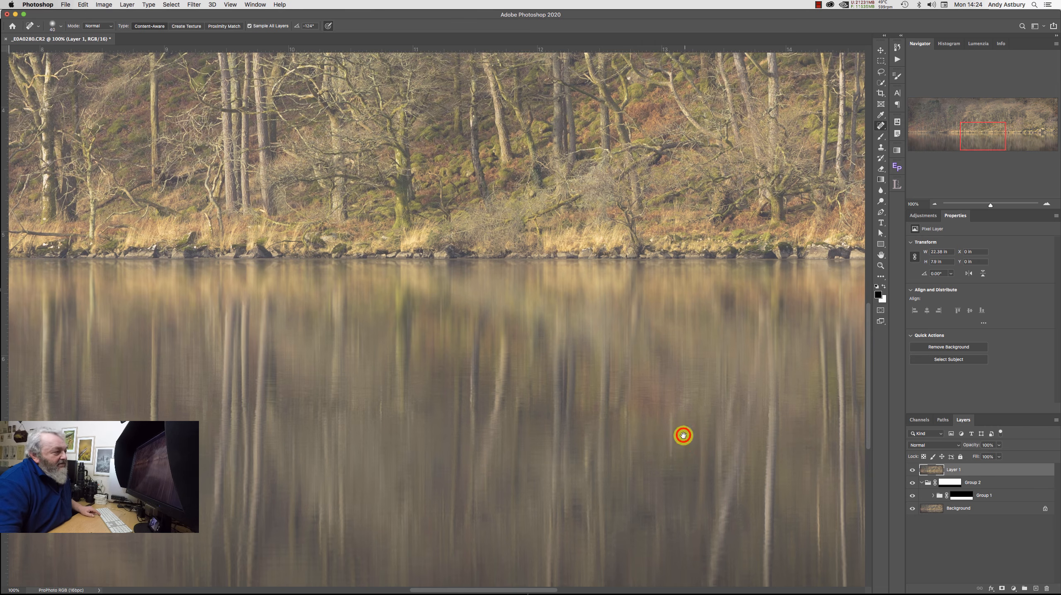
Step: Examine the shoreline and reflection at 100% zoom along the width of the panorama, from the rocks to the opposite edge
{"action": "left_click_drag", "start_coordinate": [682, 433], "coordinate": [395, 444]}
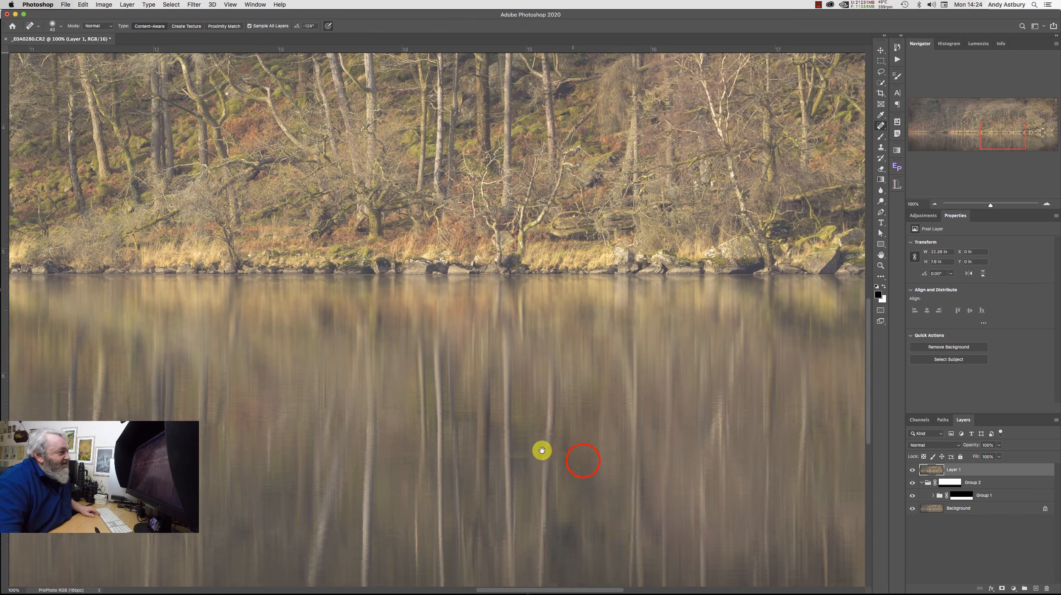
{"action": "left_click_drag", "start_coordinate": [542, 450], "coordinate": [306, 426]}
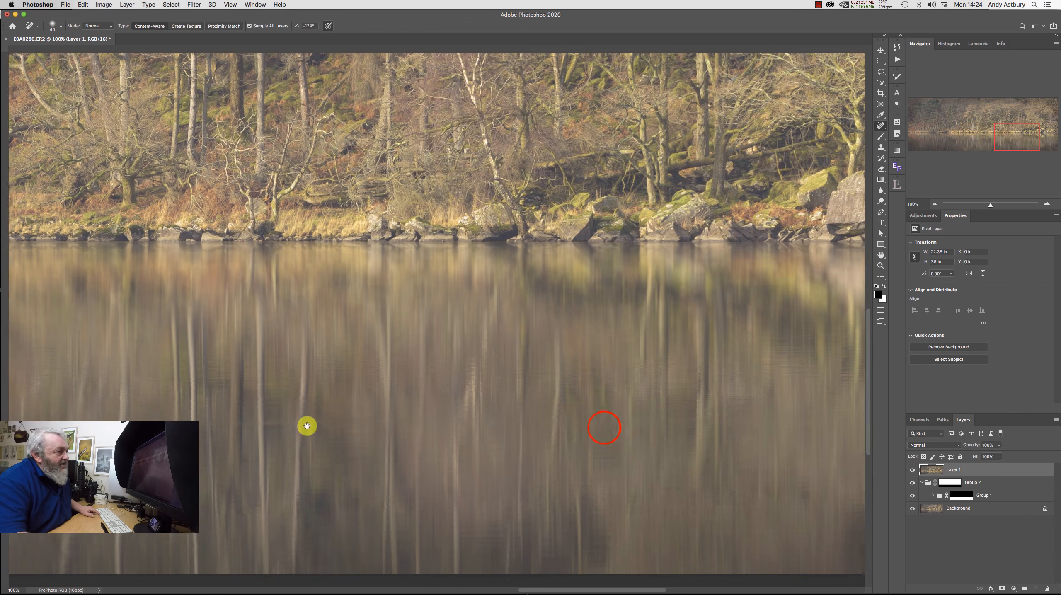
{"action": "left_click_drag", "start_coordinate": [610, 429], "coordinate": [343, 442]}
{"action": "mouse_move", "coordinate": [485, 436]}
{"action": "left_mouse_down"}
{"action": "mouse_move", "coordinate": [374, 443]}
{"action": "mouse_move", "coordinate": [379, 430]}
{"action": "mouse_move", "coordinate": [436, 441]}
{"action": "mouse_move", "coordinate": [484, 416]}
{"action": "left_mouse_up"}
{"action": "left_click_drag", "start_coordinate": [416, 417], "coordinate": [688, 420]}
{"action": "left_click_drag", "start_coordinate": [427, 407], "coordinate": [713, 415]}
{"action": "left_click_drag", "start_coordinate": [478, 418], "coordinate": [622, 411]}
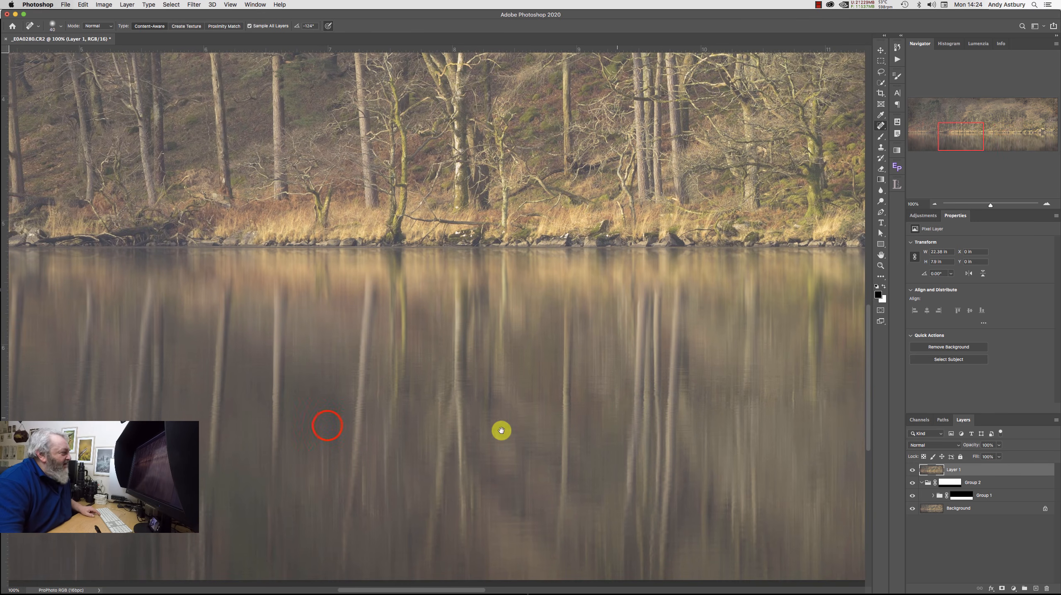
{"action": "left_click_drag", "start_coordinate": [338, 425], "coordinate": [729, 419]}
{"action": "left_click_drag", "start_coordinate": [334, 408], "coordinate": [673, 420]}
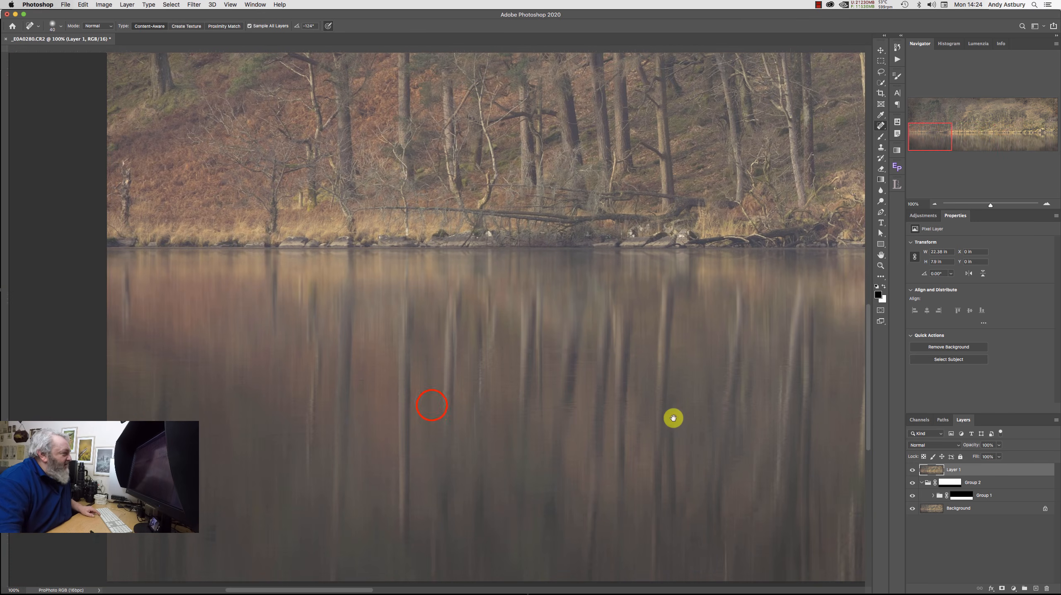
{"action": "left_click_drag", "start_coordinate": [431, 405], "coordinate": [493, 412]}
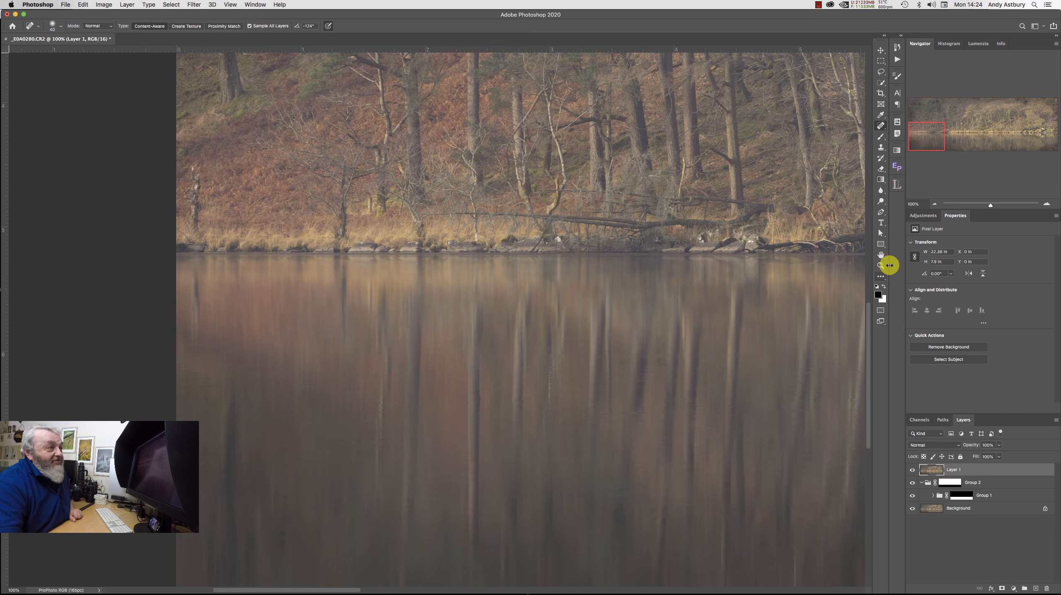
Step: Fit the whole panorama in view and save the layered document
{"action": "double_click", "coordinate": [881, 255]}
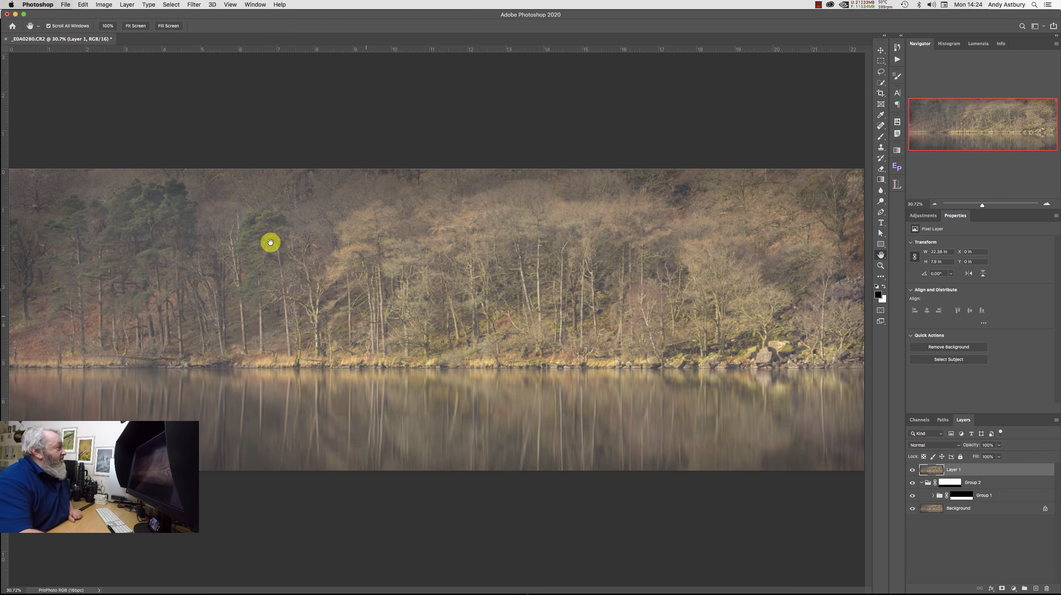
{"action": "left_click", "coordinate": [65, 6]}
{"action": "left_click", "coordinate": [65, 5]}
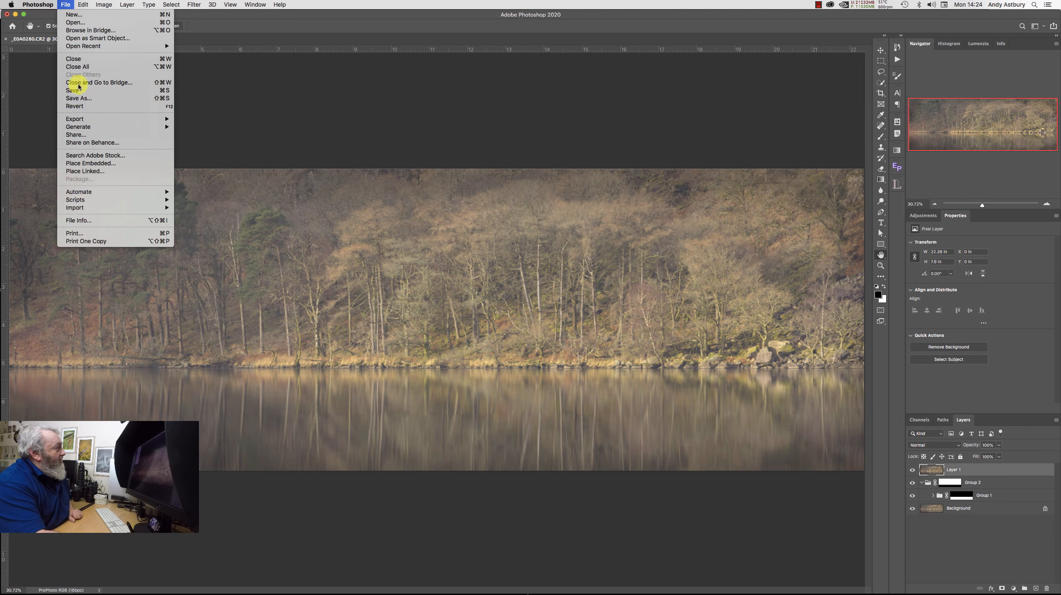
{"action": "left_click", "coordinate": [77, 91]}
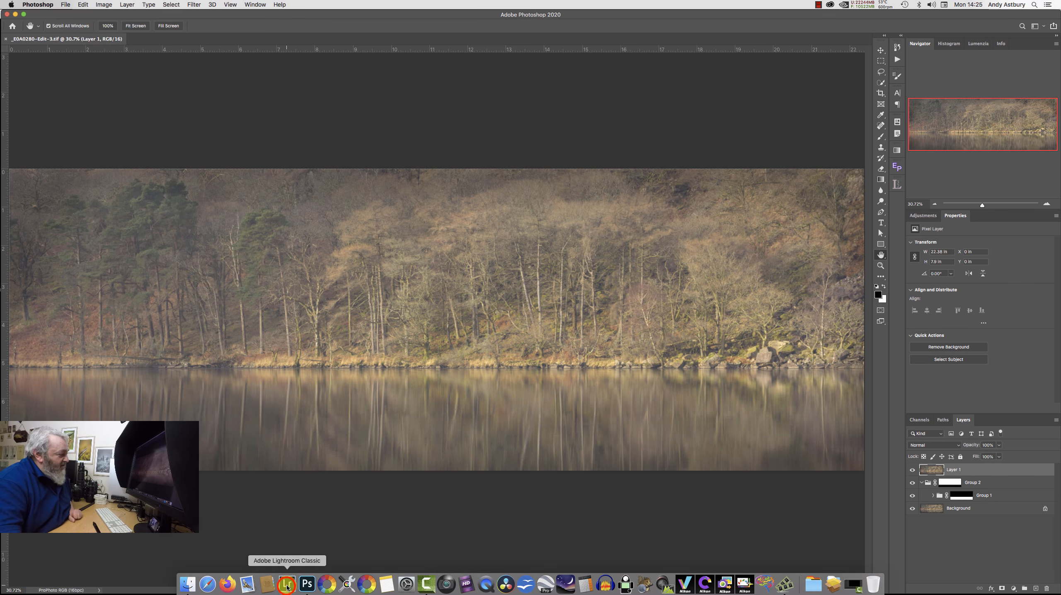
Step: Switch to Lightroom Classic and give the edited panorama a post-crop vignette with Amount -22, Midpoint 0 and Feather 100
{"action": "left_click", "coordinate": [287, 586]}
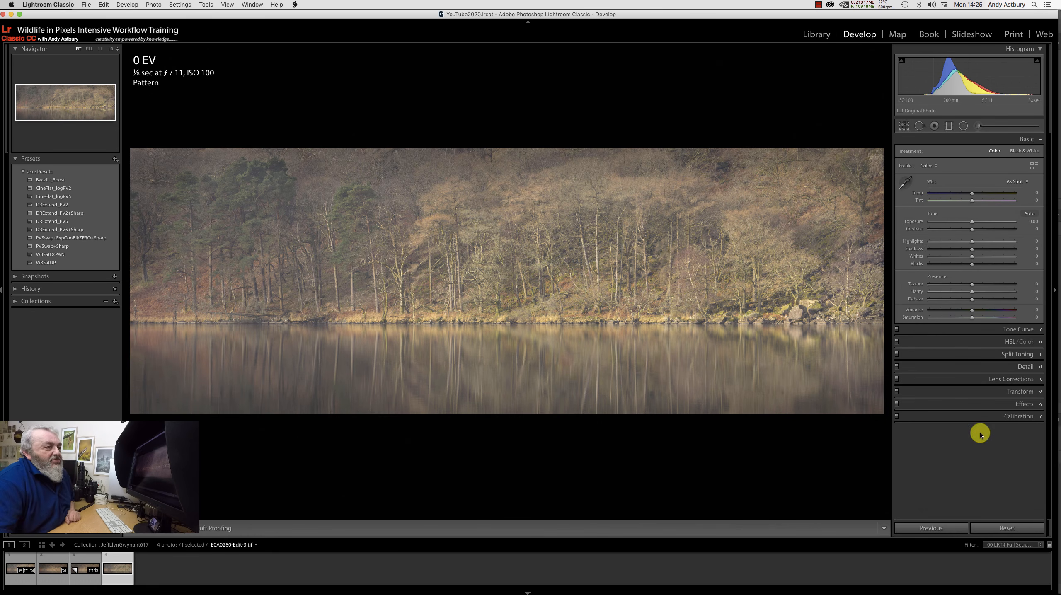
{"action": "left_click", "coordinate": [1021, 406]}
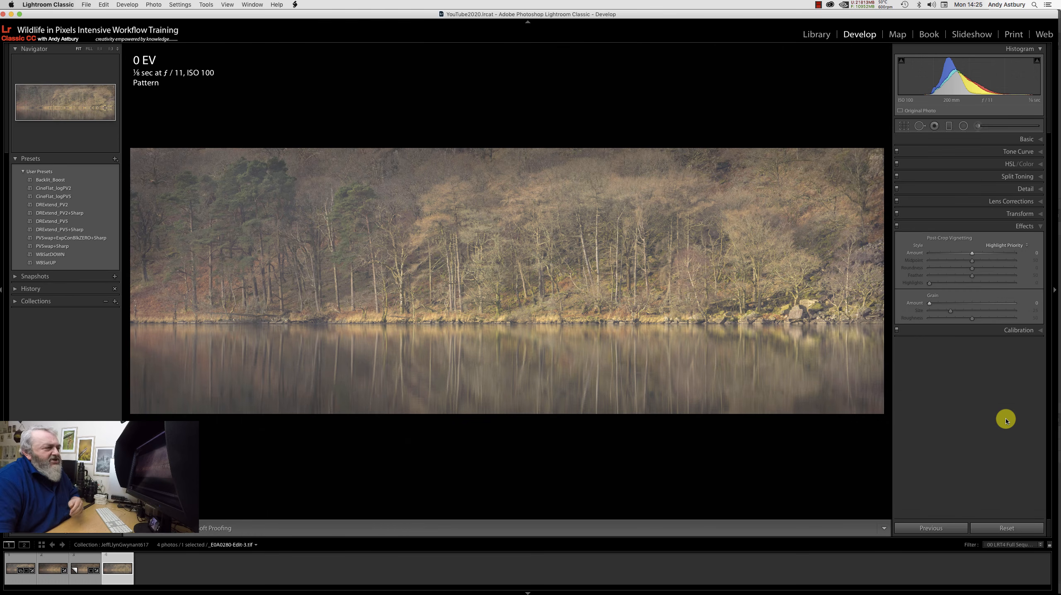
{"action": "left_click", "coordinate": [971, 253]}
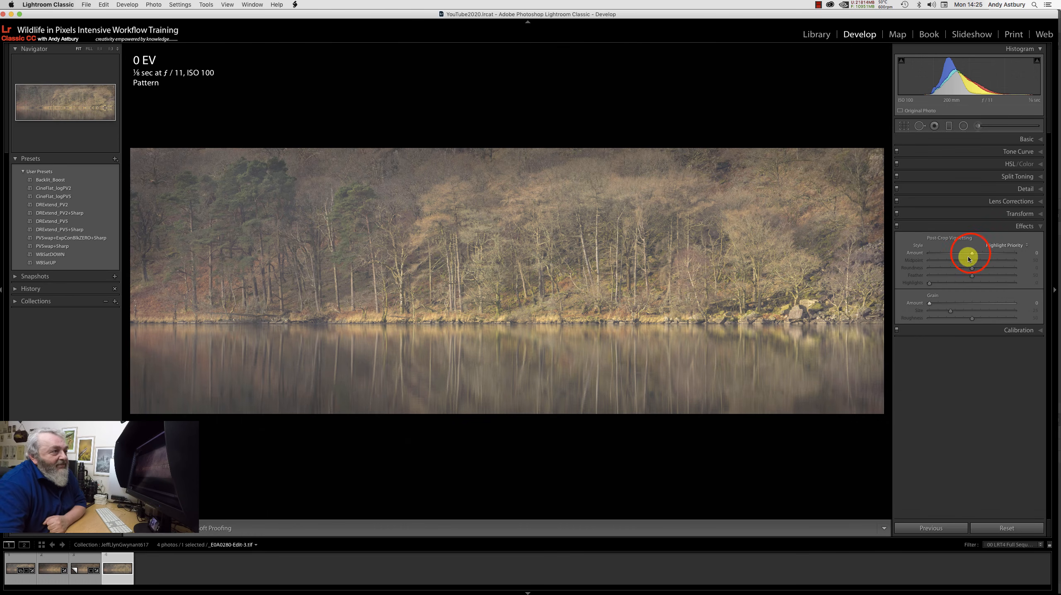
{"action": "left_click_drag", "start_coordinate": [969, 259], "coordinate": [963, 254]}
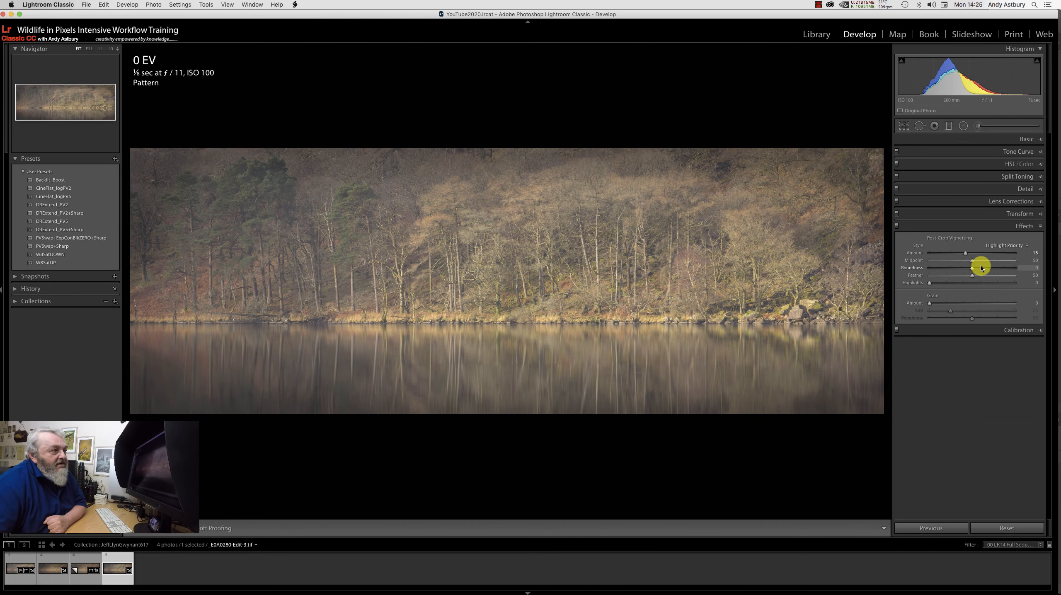
{"action": "left_click_drag", "start_coordinate": [972, 261], "coordinate": [921, 264]}
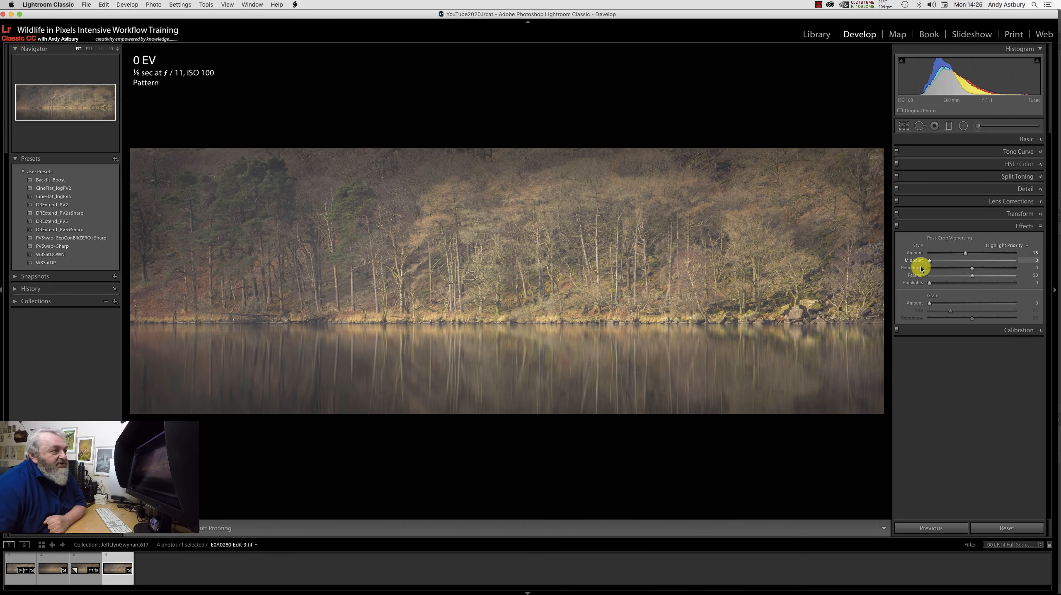
{"action": "left_click", "coordinate": [970, 276]}
{"action": "left_click_drag", "start_coordinate": [971, 277], "coordinate": [1042, 278]}
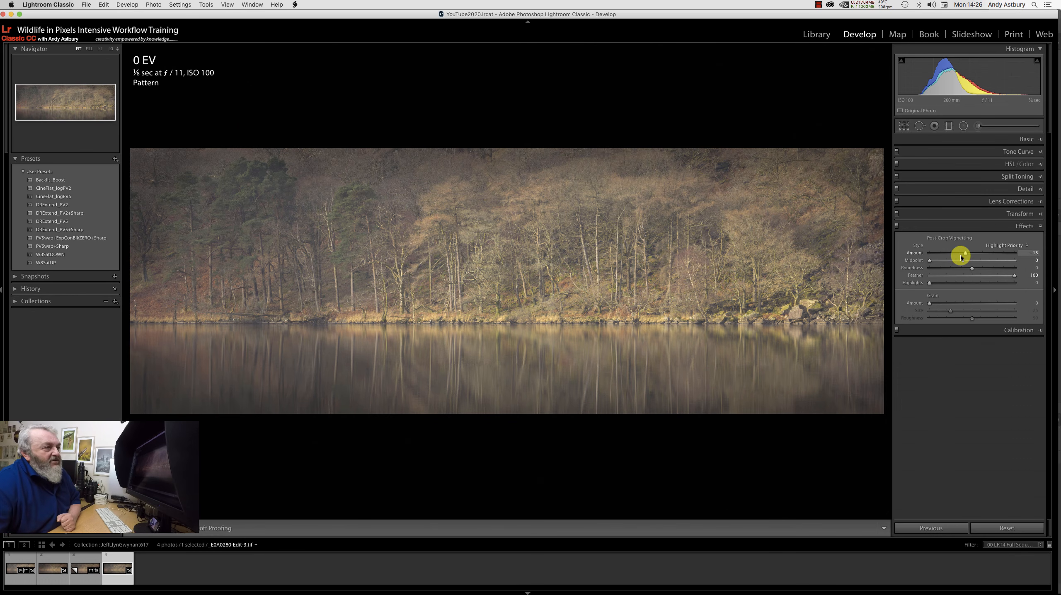
{"action": "left_click_drag", "start_coordinate": [961, 257], "coordinate": [963, 257]}
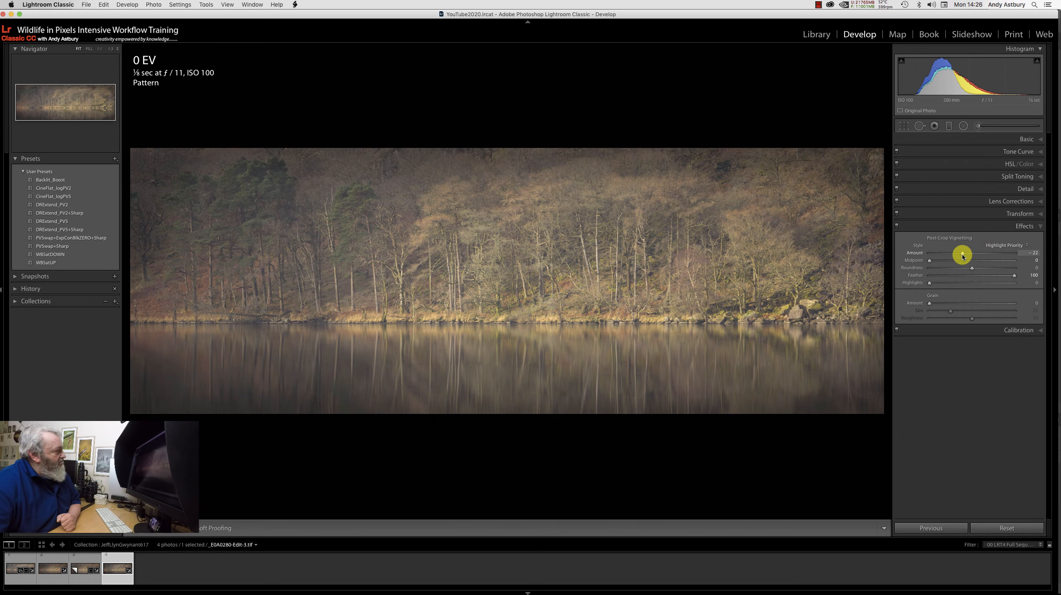
Step: Set the panorama's Clarity to +9 and Dehaze to +5 in the Basic adjustments
{"action": "left_click", "coordinate": [1026, 140]}
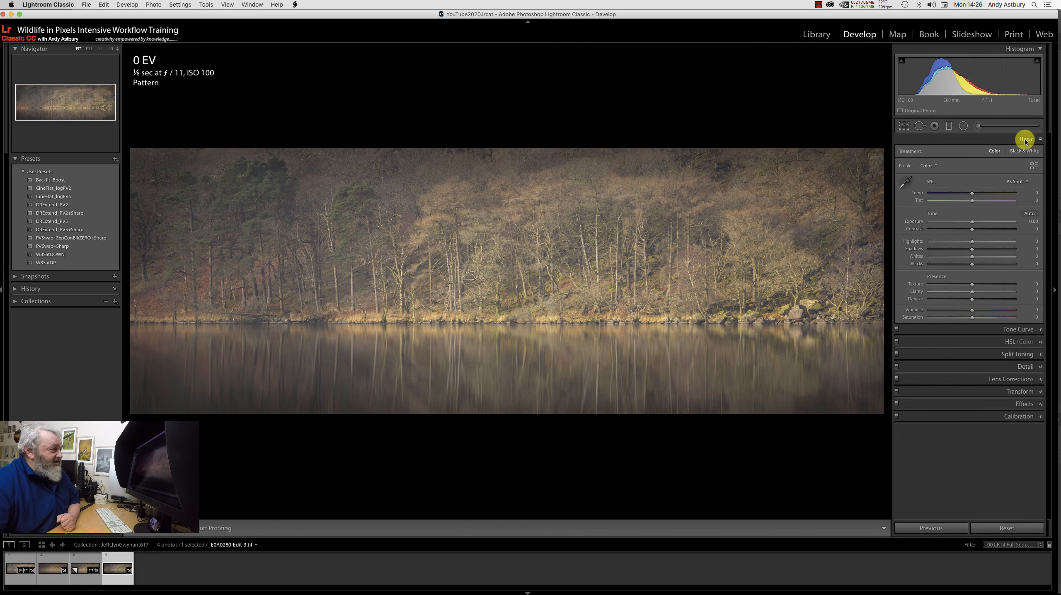
{"action": "left_click", "coordinate": [973, 293]}
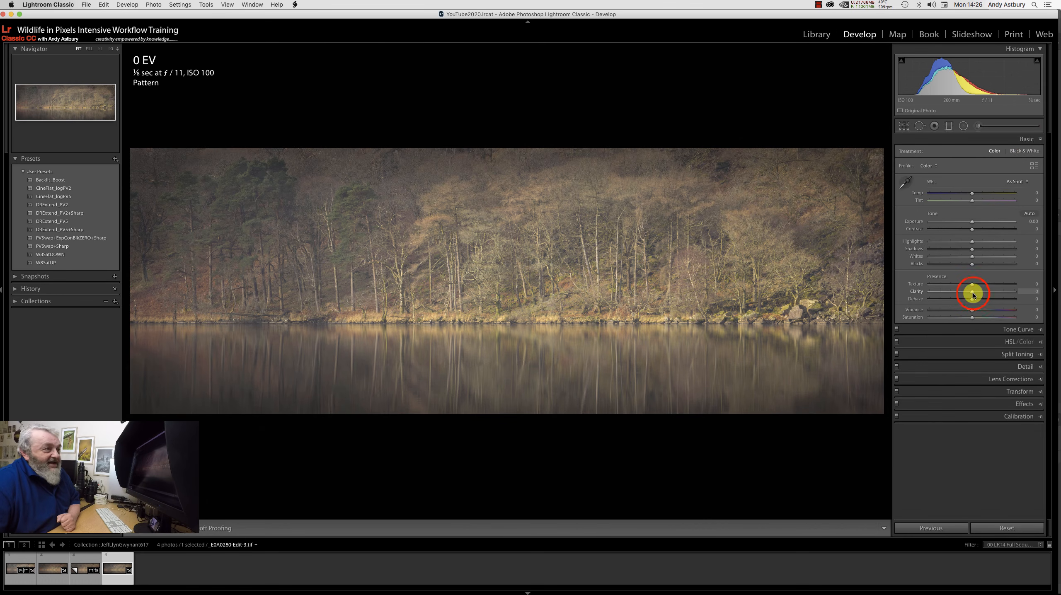
{"action": "left_click_drag", "start_coordinate": [973, 294], "coordinate": [974, 300]}
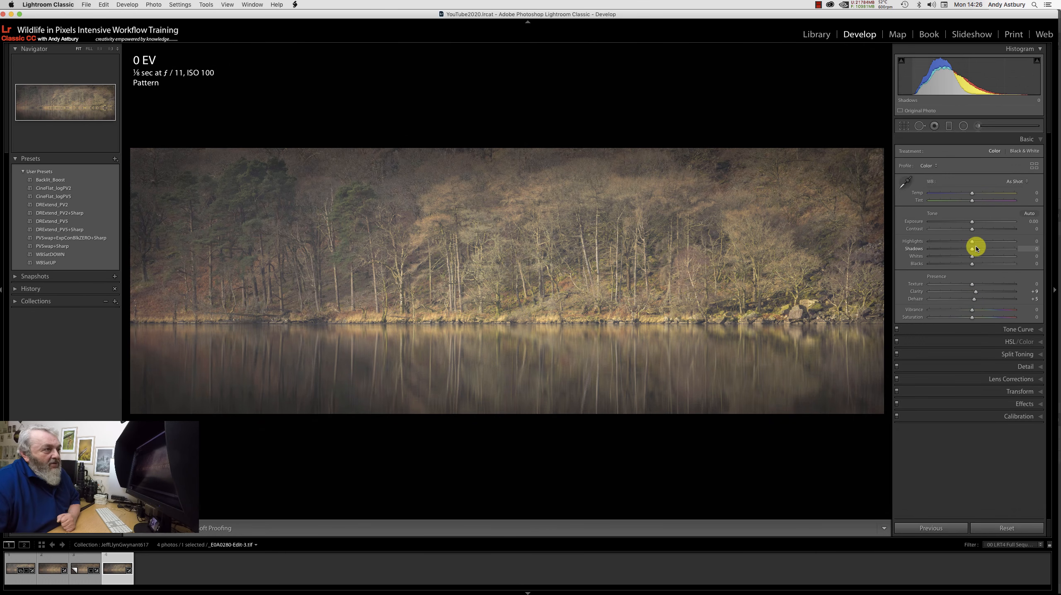
Step: Set the panorama's Highlights to -43, Contrast to -3 and Vibrance to +13
{"action": "left_click_drag", "start_coordinate": [971, 242], "coordinate": [953, 248]}
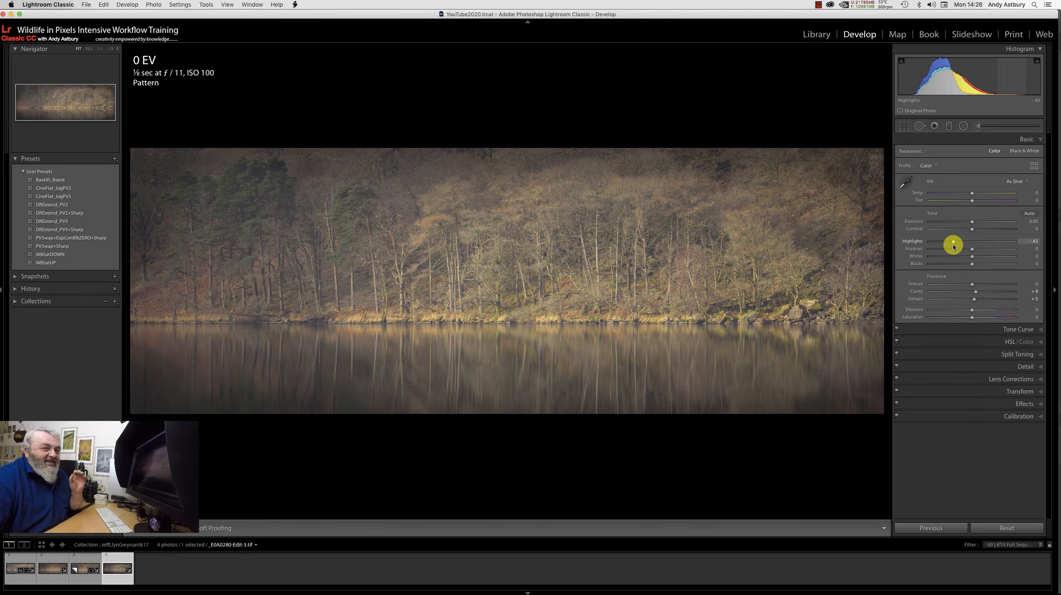
{"action": "left_click", "coordinate": [970, 230]}
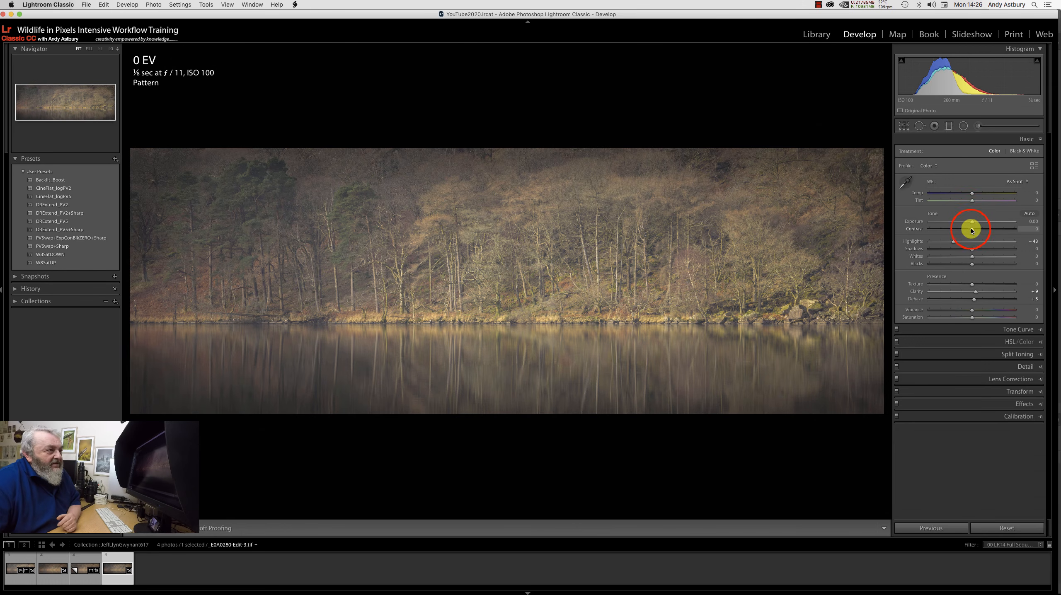
{"action": "left_click_drag", "start_coordinate": [971, 231], "coordinate": [970, 231]}
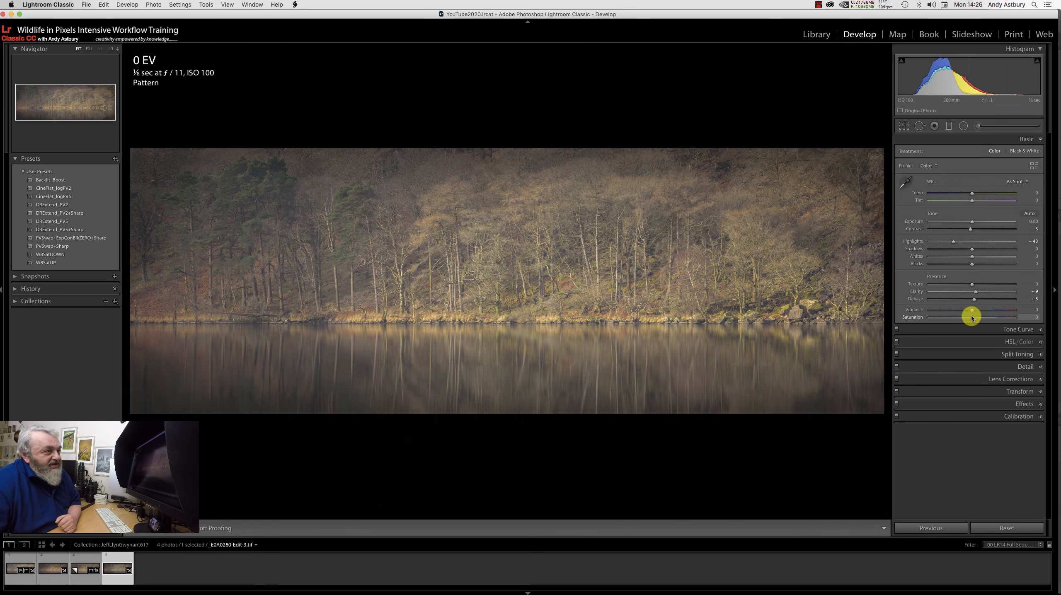
{"action": "left_click_drag", "start_coordinate": [971, 311], "coordinate": [977, 314]}
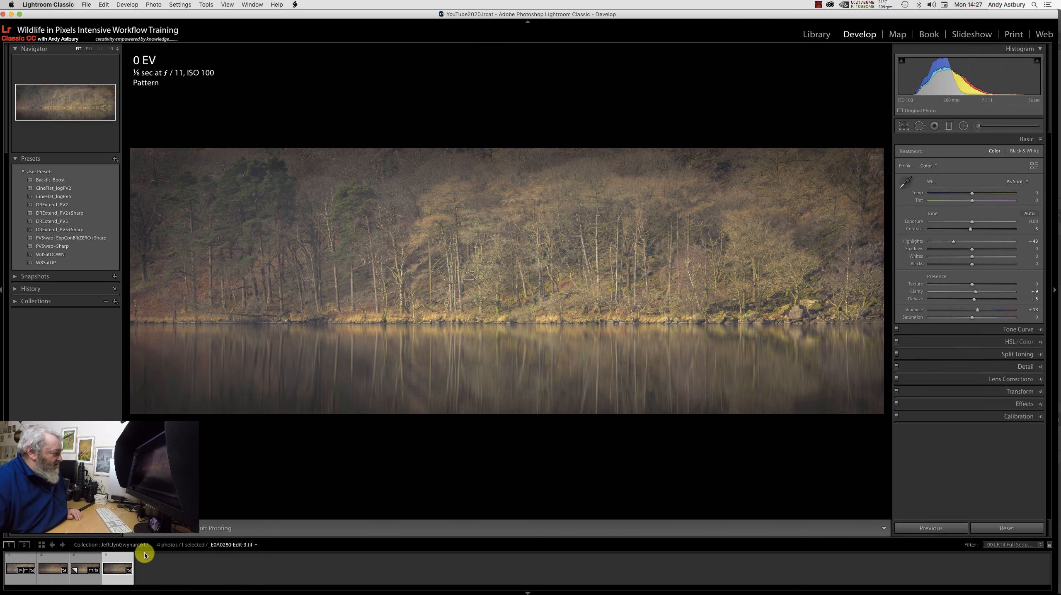
Step: Compare the unedited raw virtual copy with the finished panorama side by side in Survey view, with the side panels hidden
{"action": "left_click", "coordinate": [89, 569]}
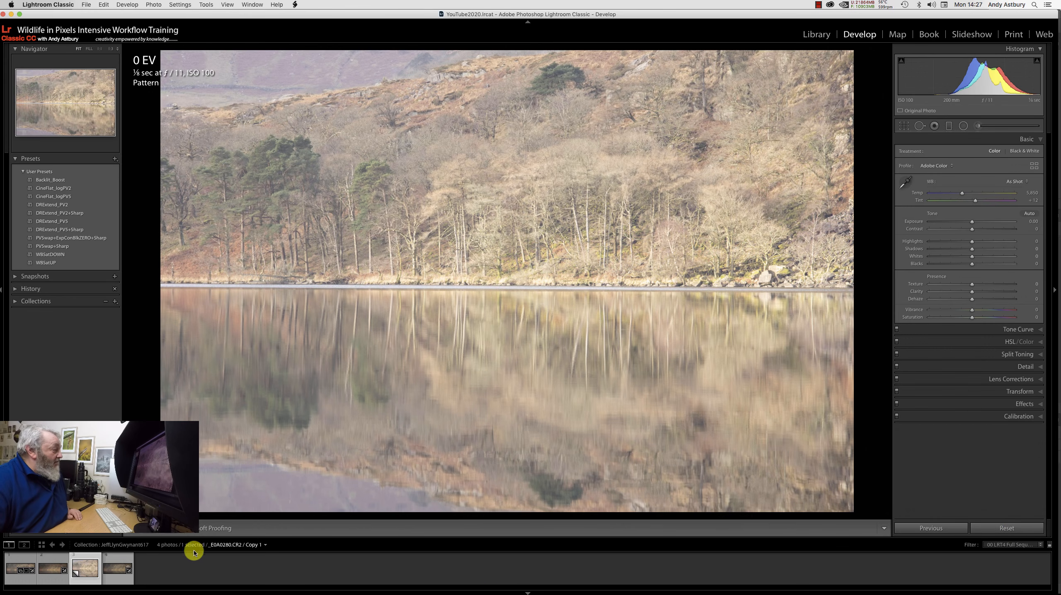
{"action": "left_click", "coordinate": [117, 563], "text": "super"}
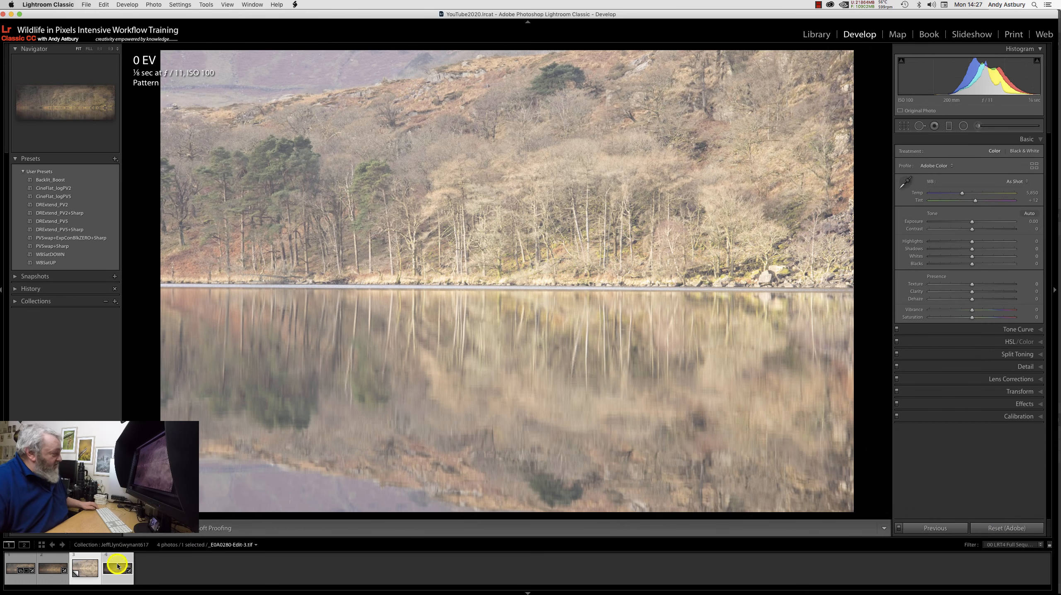
{"action": "left_click", "coordinate": [814, 37]}
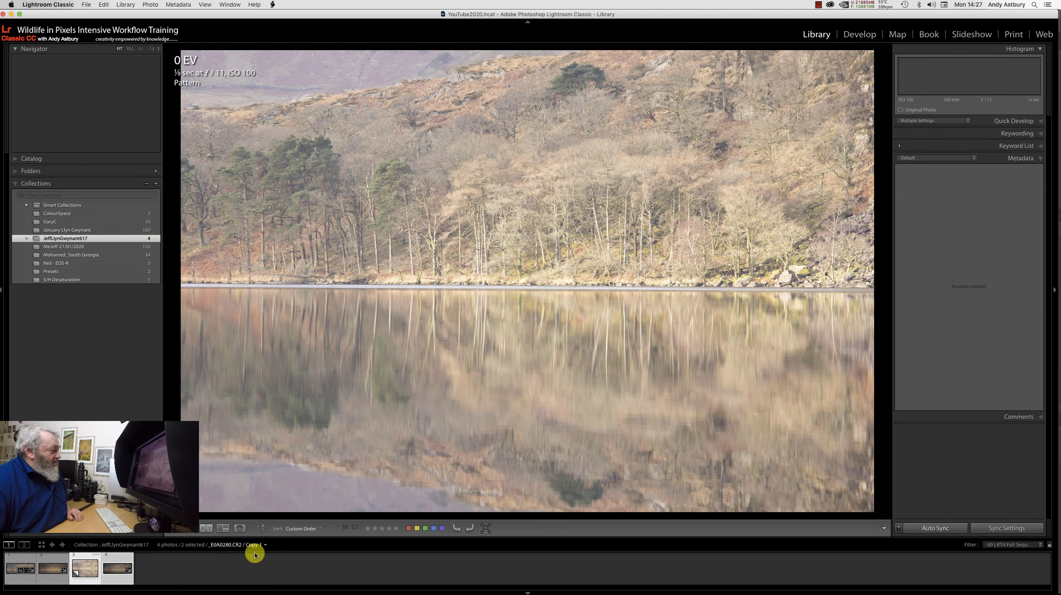
{"action": "left_click", "coordinate": [224, 530]}
{"action": "left_click", "coordinate": [225, 530]}
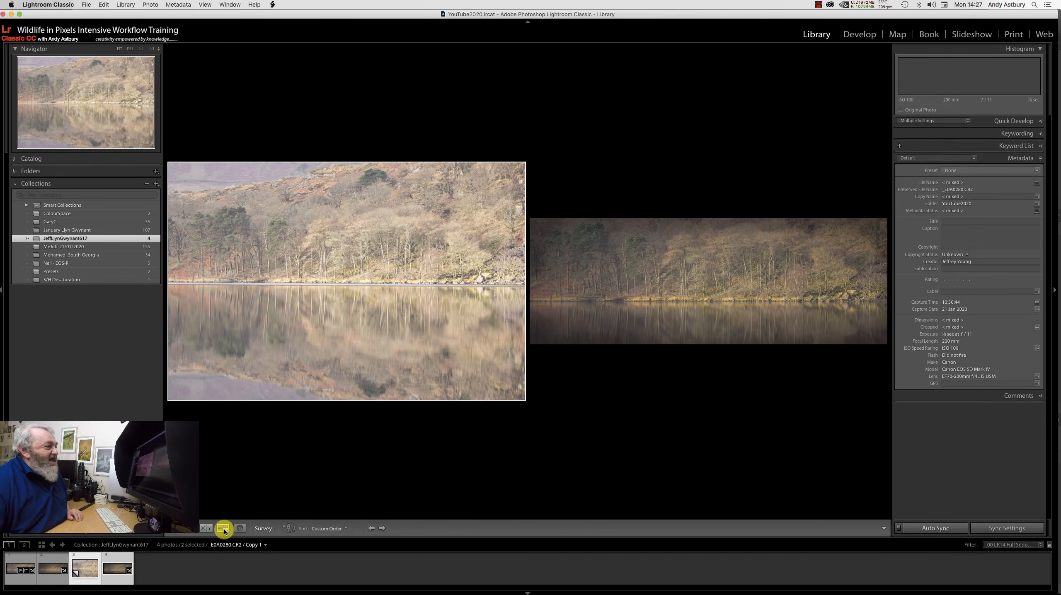
{"action": "key", "text": "Tab"}
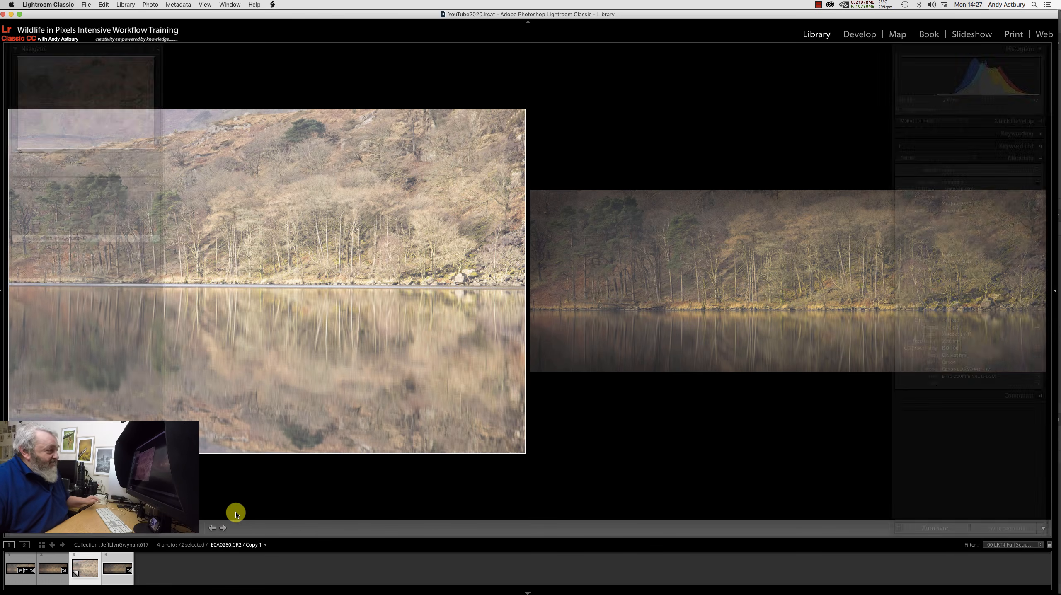